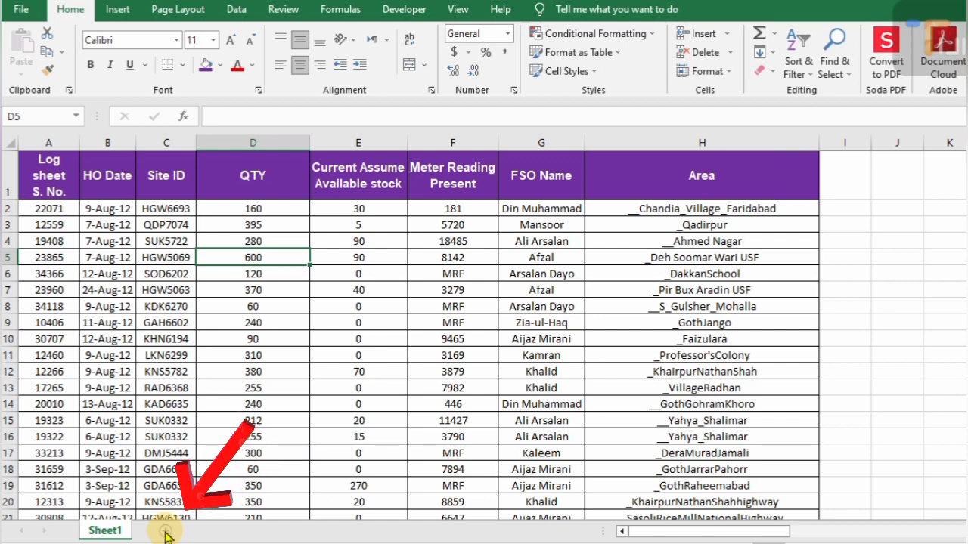
Add a new blank sheet and delete the Macro1 sheet.
click(166, 534)
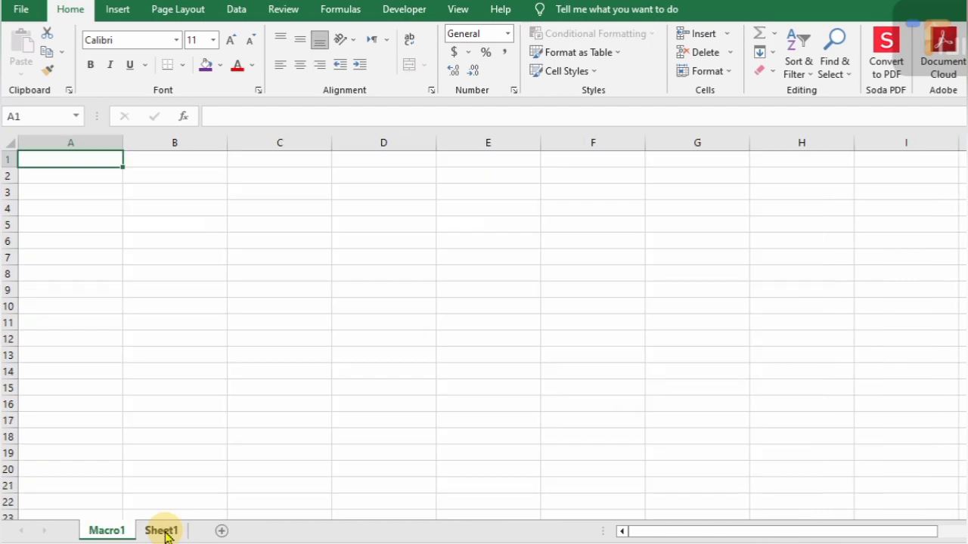
right_click(112, 535)
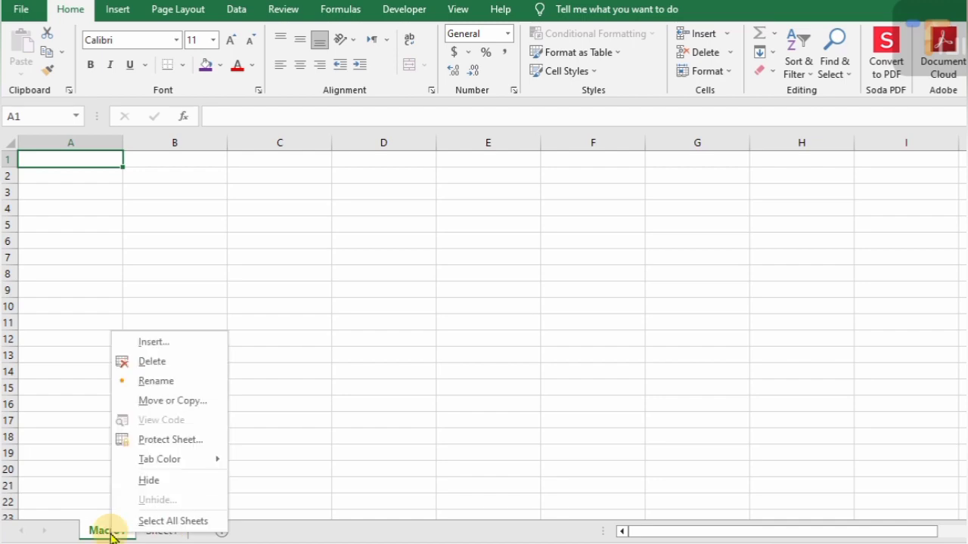
click(152, 363)
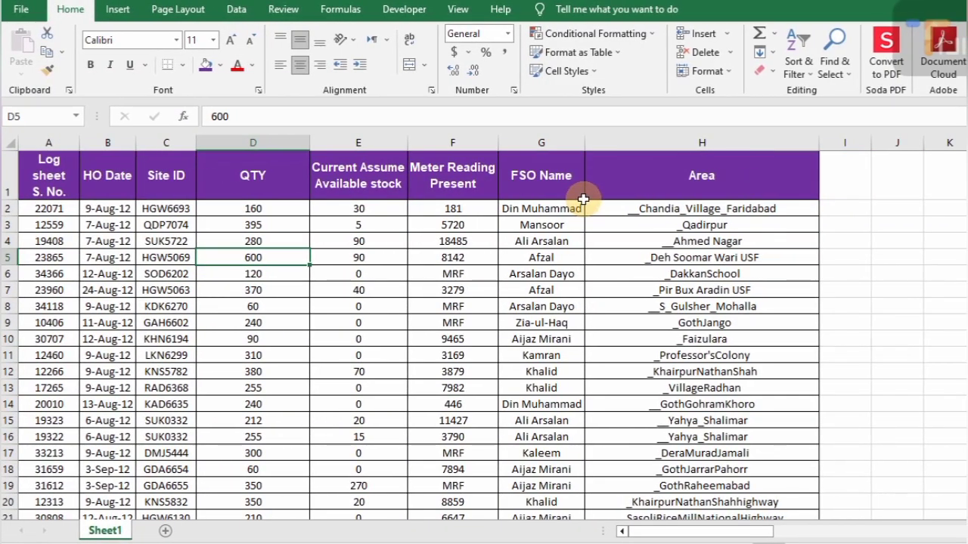
Insert a macro sheet Macro2, place it after Sheet1, and open a new blank workbook.
key(shift+F11)
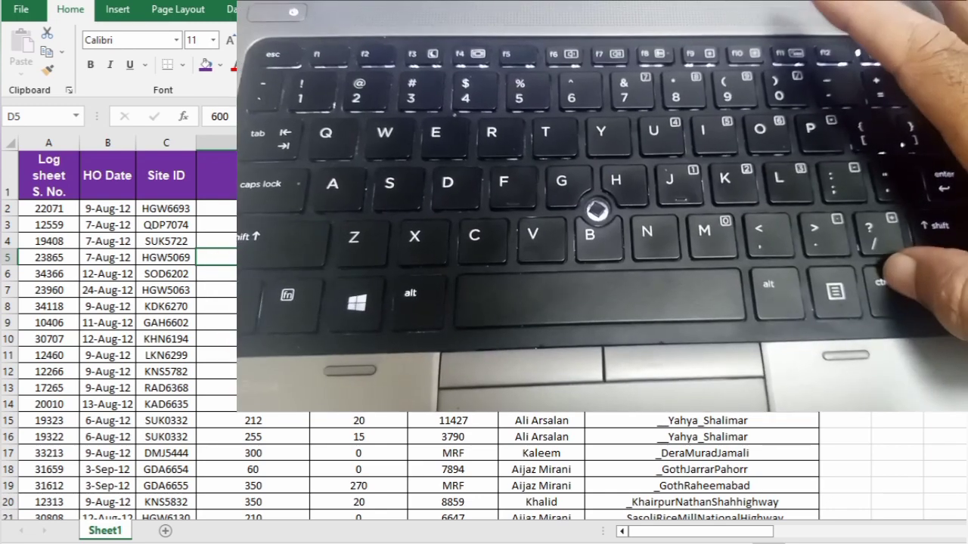
key(ctrl+F11)
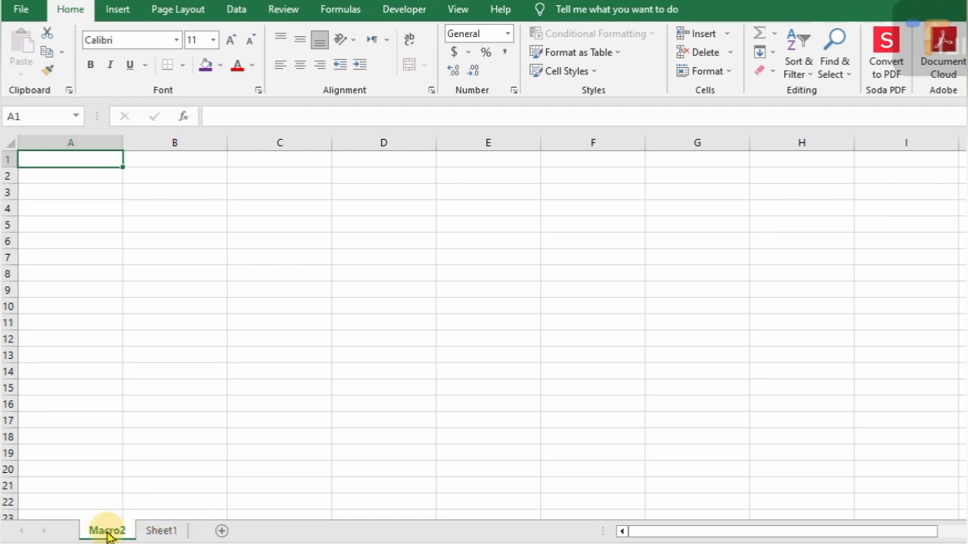
drag(107, 533, 198, 533)
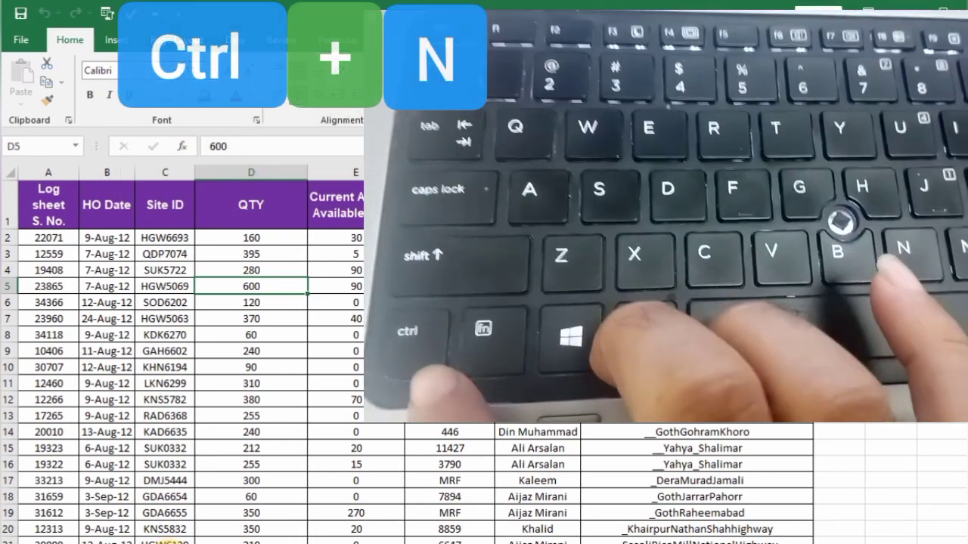
key(ctrl+n)
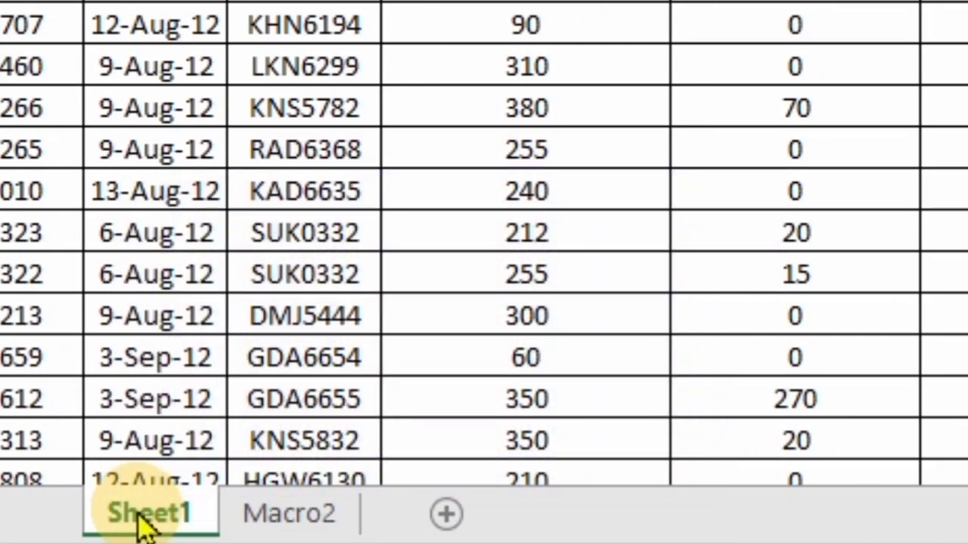
Make a copy of Sheet1 in Book1 via Move or Copy with Create a copy ticked.
right_click(141, 514)
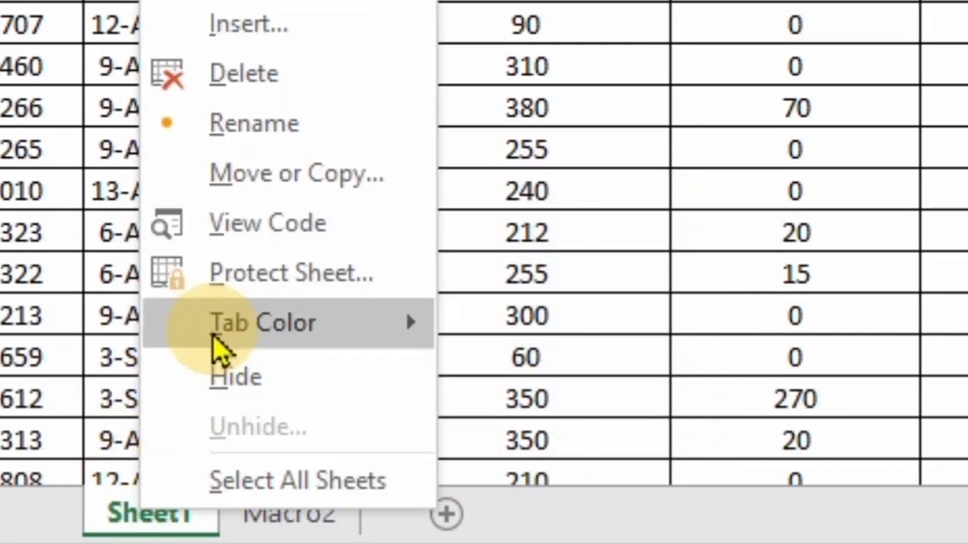
click(339, 178)
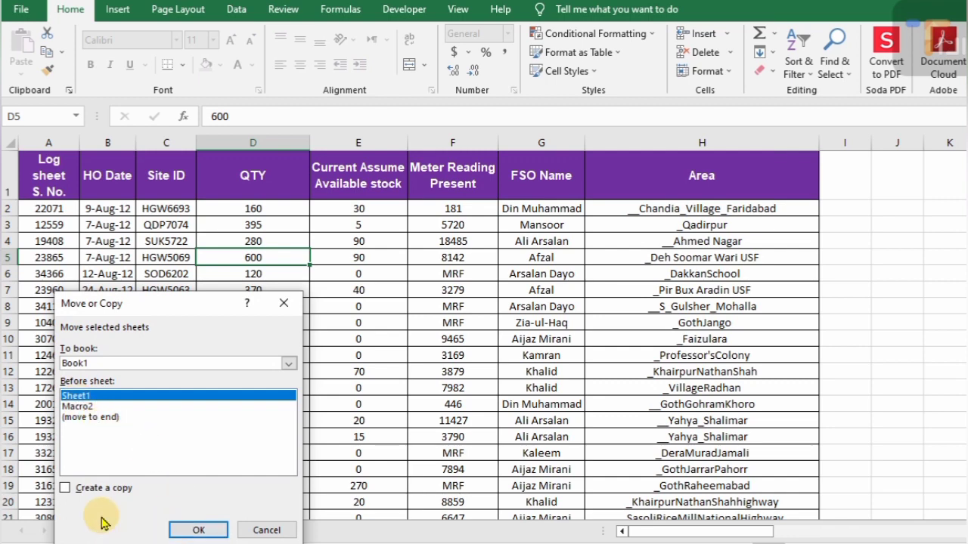
click(65, 489)
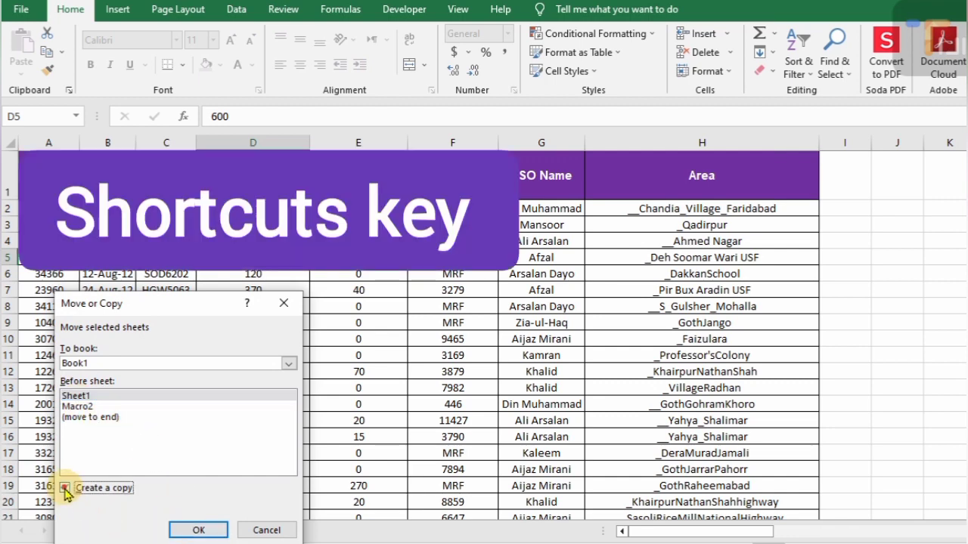
click(97, 363)
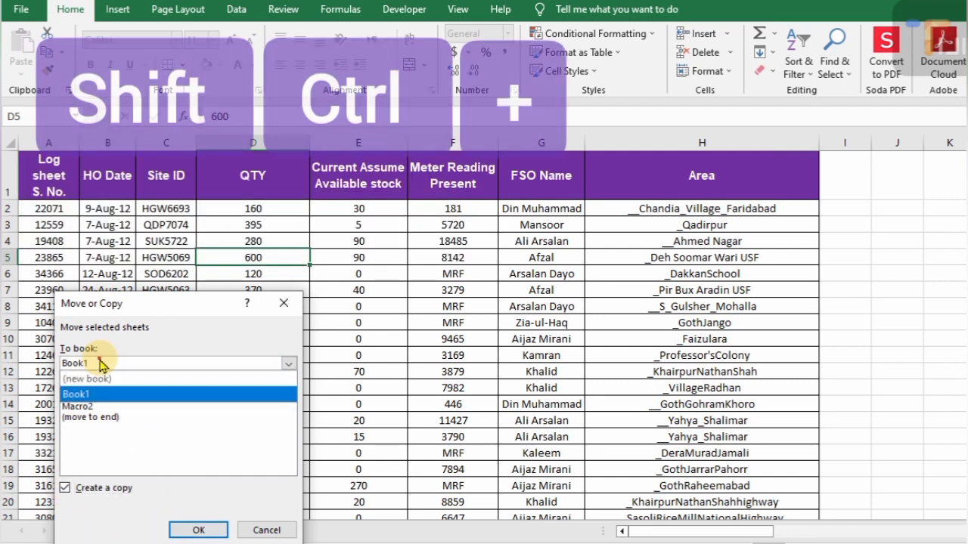
click(102, 367)
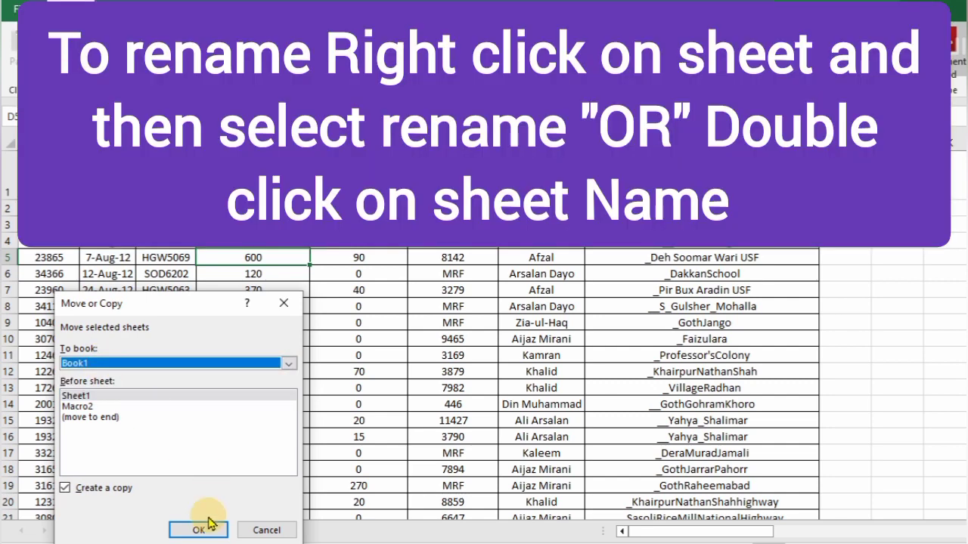
click(196, 532)
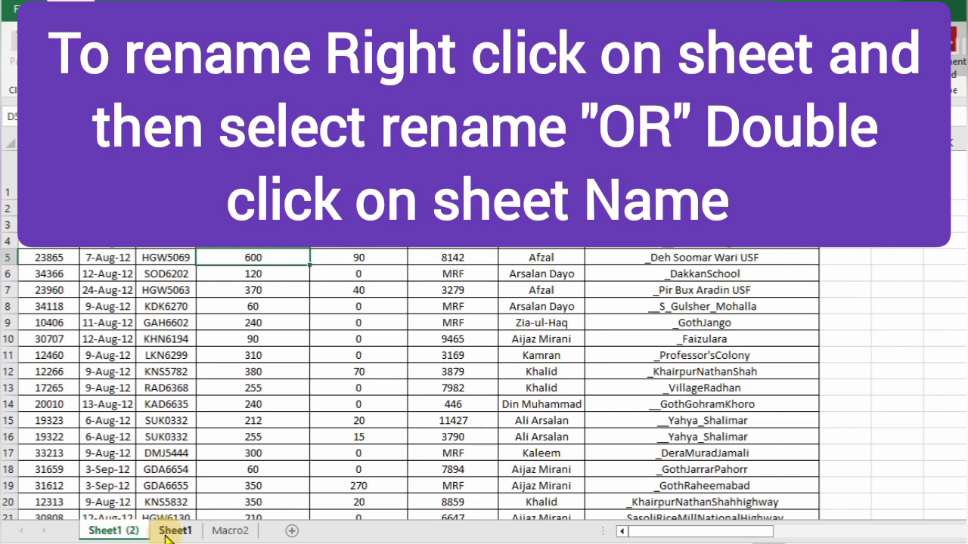
Move Sheet1 ahead of its duplicate and rename Sheet1 (2) to 'Copy'.
drag(166, 530, 95, 531)
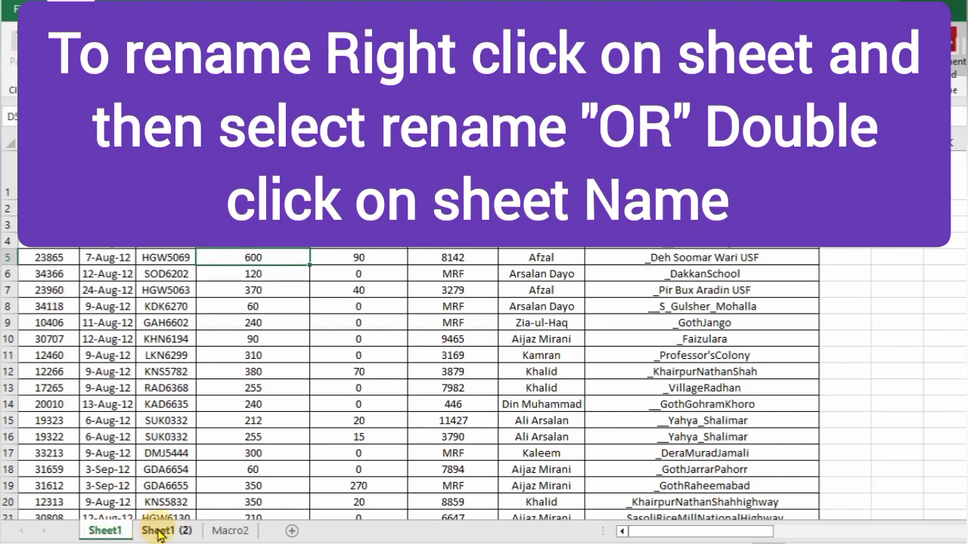
right_click(159, 531)
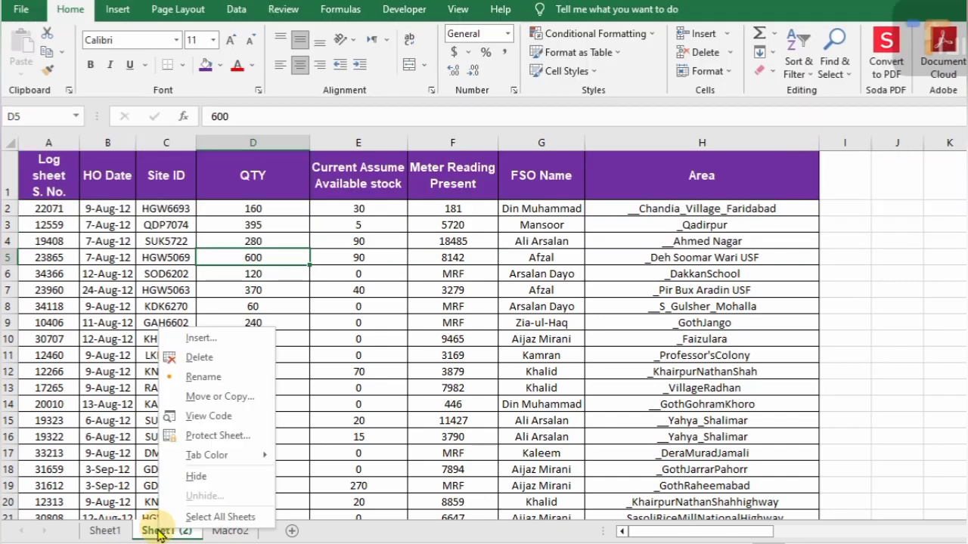
click(228, 374)
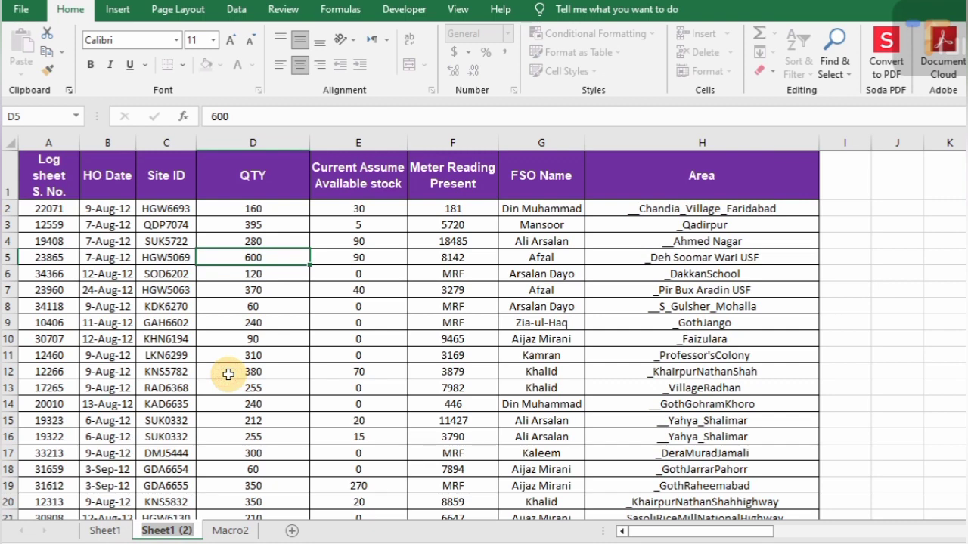
text(Co)
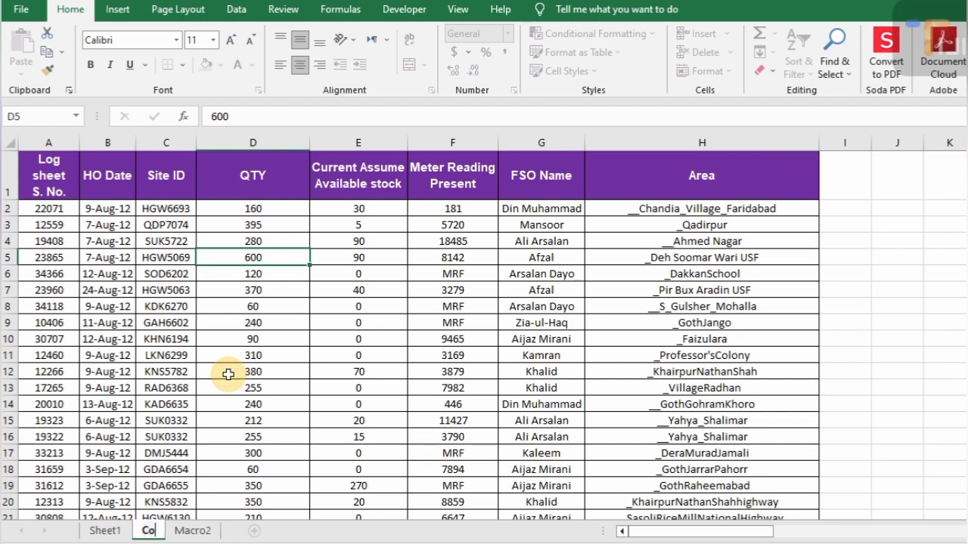
text(py)
key(Return)
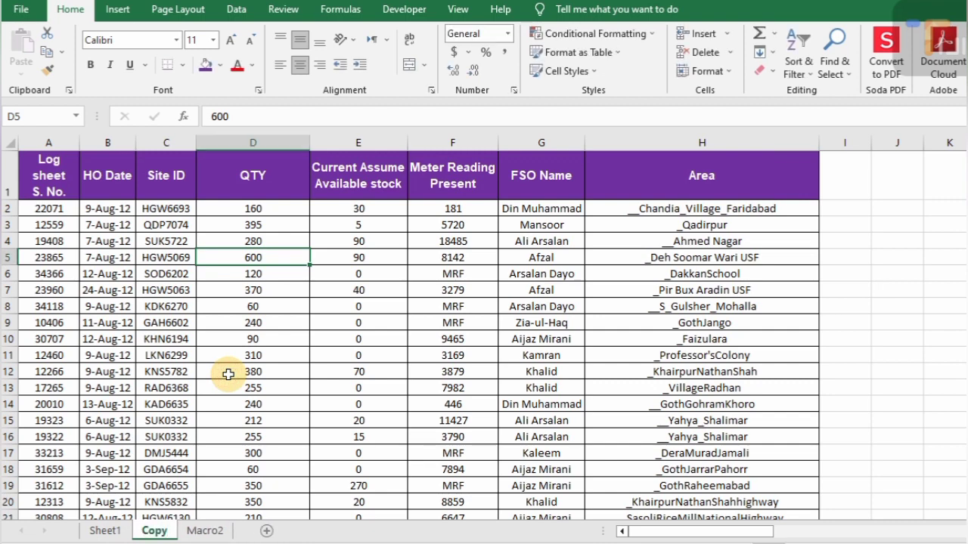
Rename Macro2 to 'New', then extend the selection down and across the data.
right_click(214, 534)
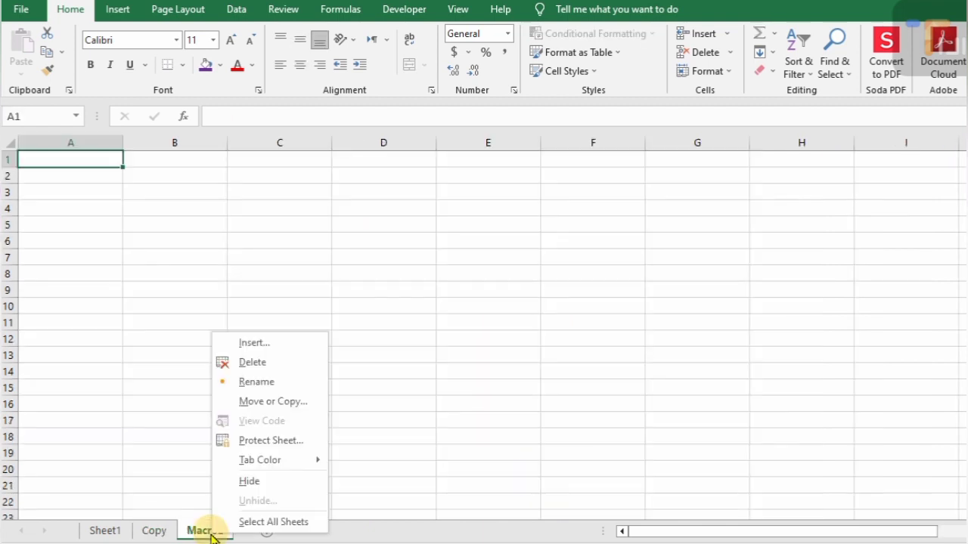
click(257, 382)
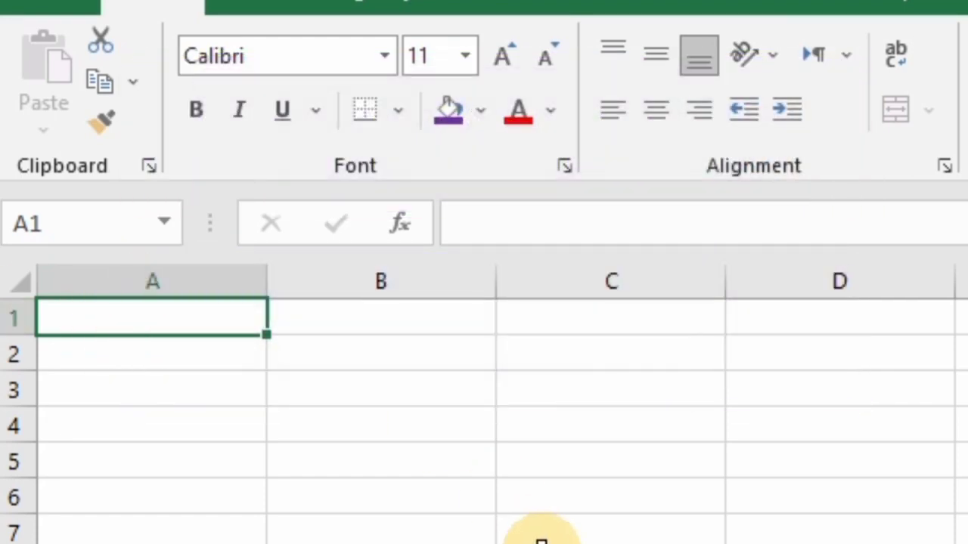
key(ctrl+shift+Down)
key(ctrl+shift+Right)
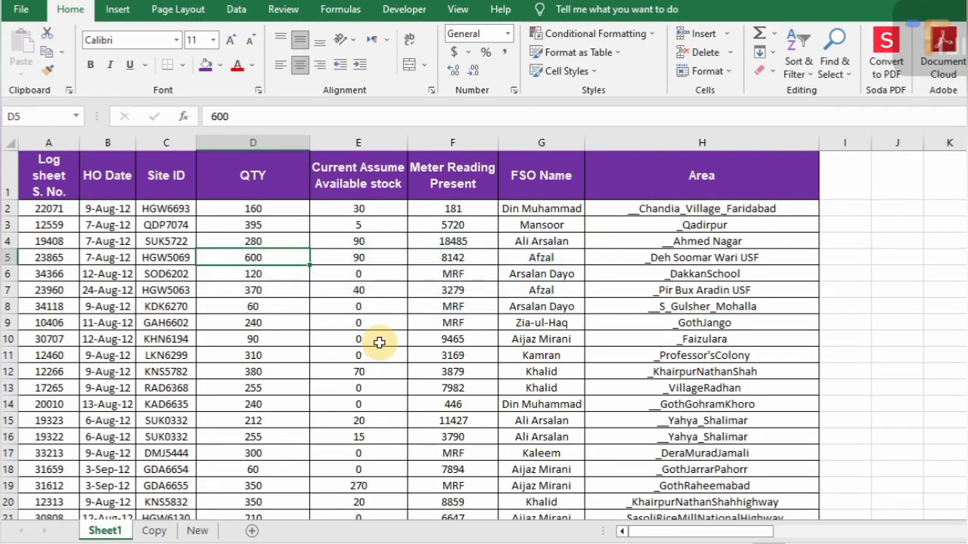
Move around the QTY column and return to header cell D1.
key(ctrl+Up)
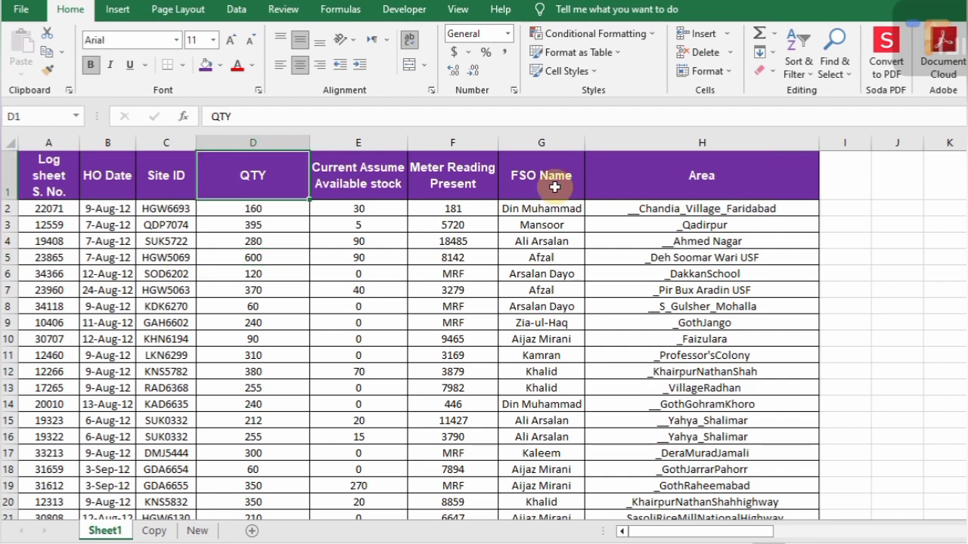
key(Down)
key(Down)
key(Down)
key(Down)
key(Down)
key(Down)
key(Down)
key(Down)
key(Down)
key(Up)
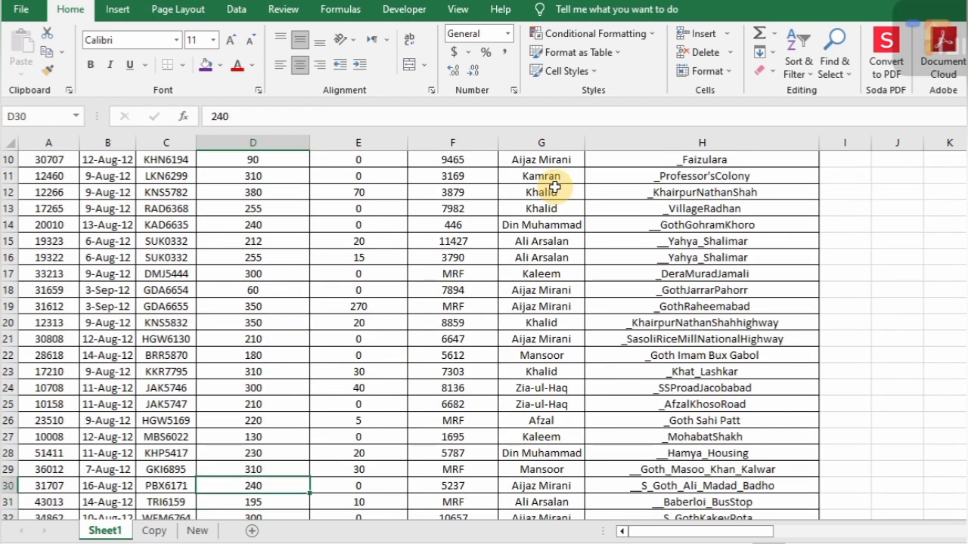
key(ctrl+Up)
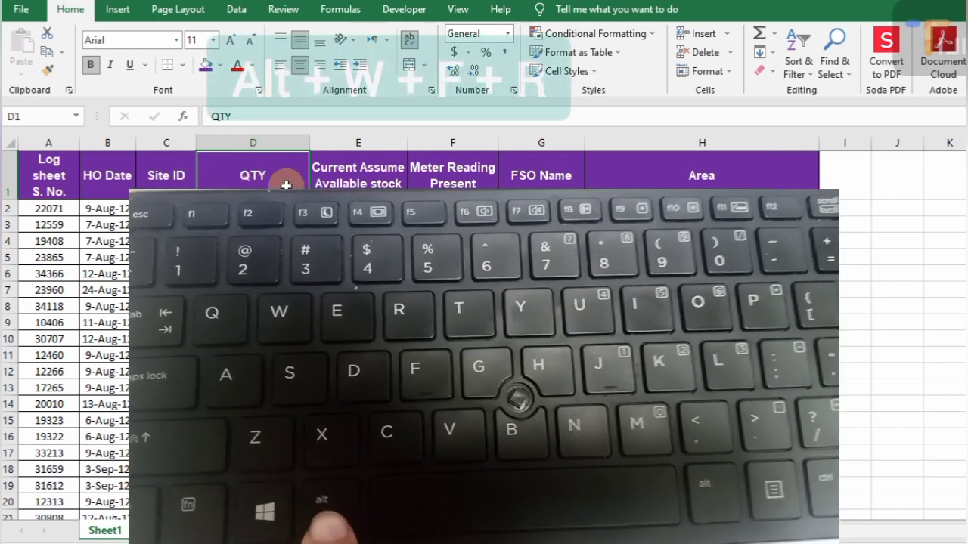
Freeze the top row with Alt+W+F+R and move down QTY under the fixed header.
key(alt)
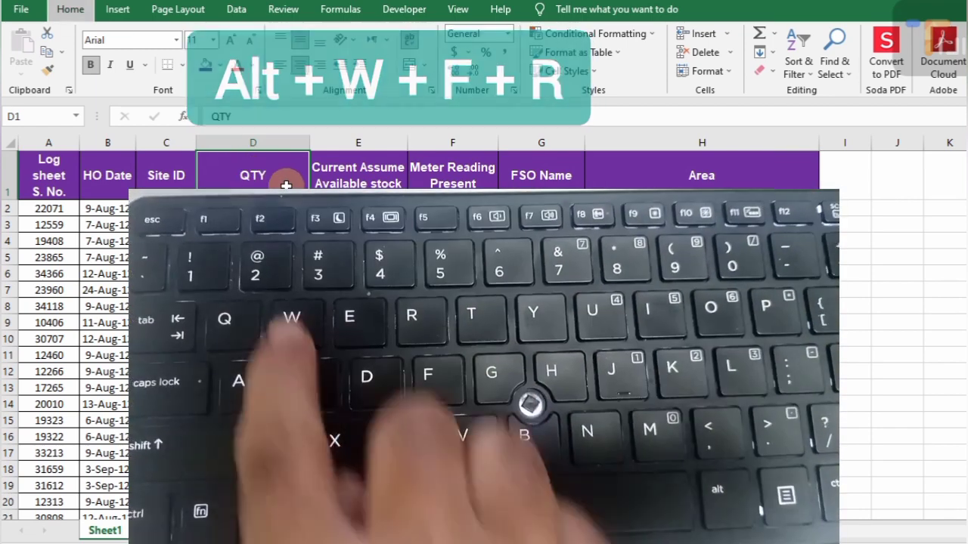
key(w)
key(f)
key(r)
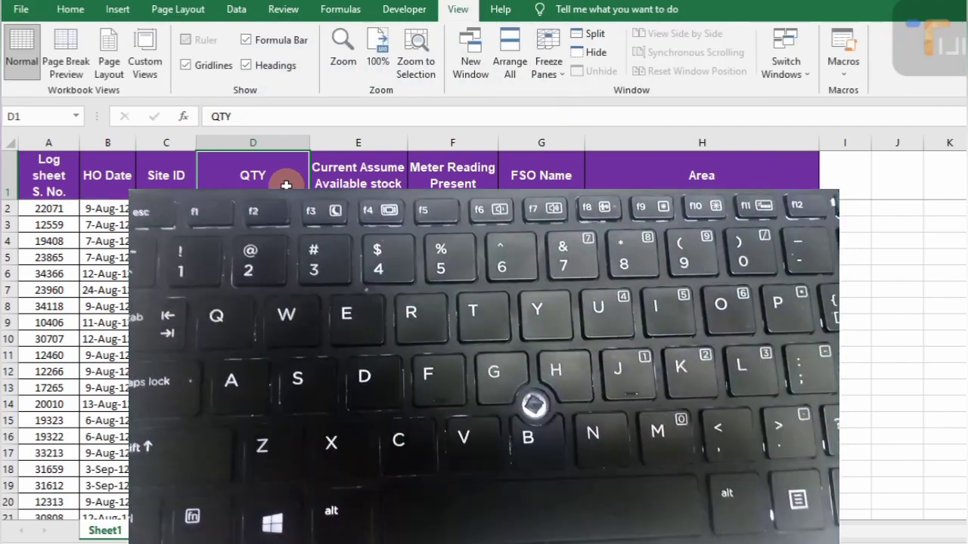
key(Down)
key(Down)
key(Down)
key(Down)
key(Down)
key(Down)
key(Down)
key(Down)
key(Down)
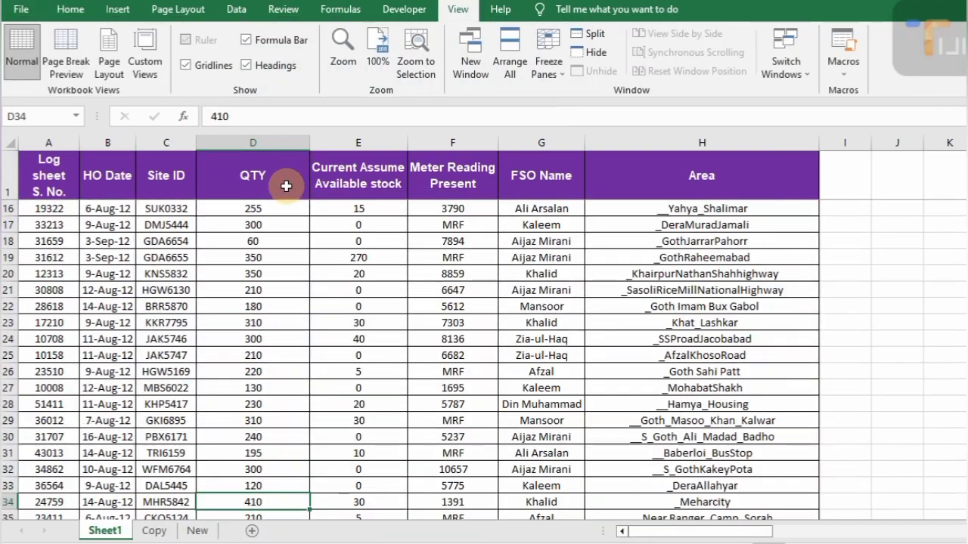
key(Down)
key(Down)
key(Down)
key(Down)
key(Down)
key(Down)
key(Down)
key(Down)
key(Down)
key(ctrl+Up)
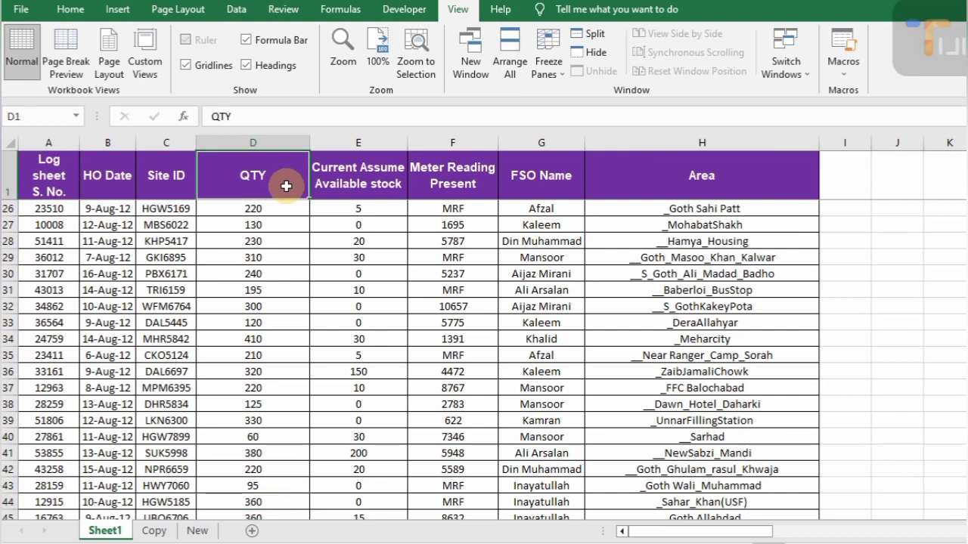
key(Down)
key(Up)
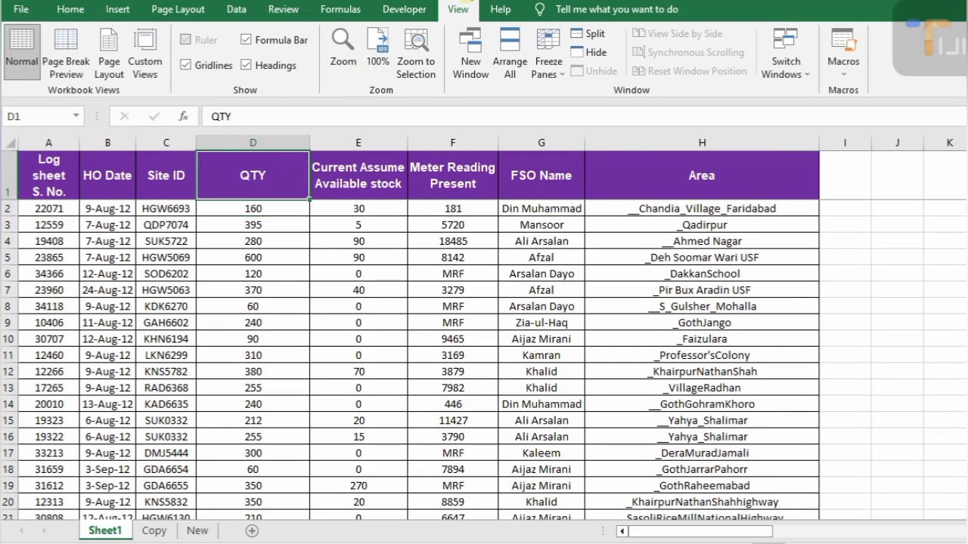
Unfreeze all panes and select cell D2 holding 160.
click(553, 64)
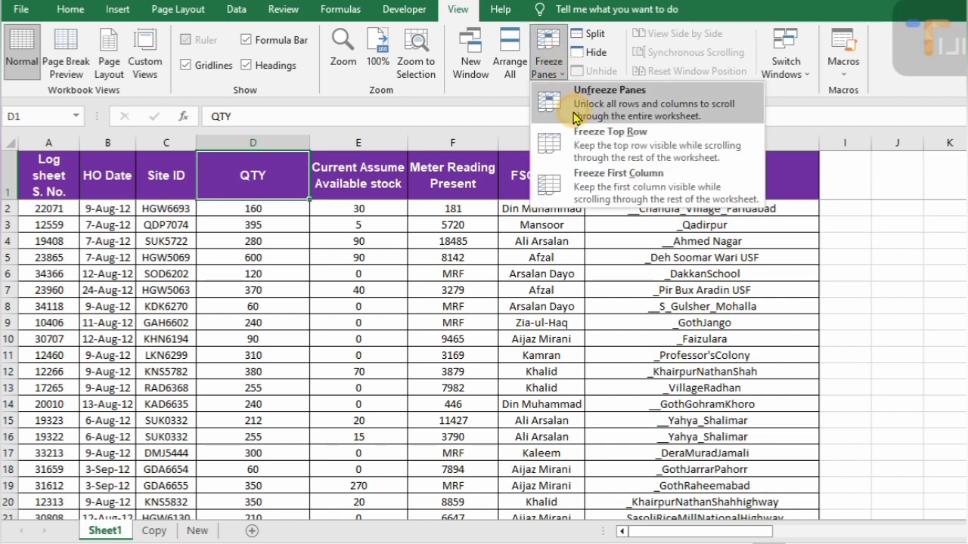
click(596, 111)
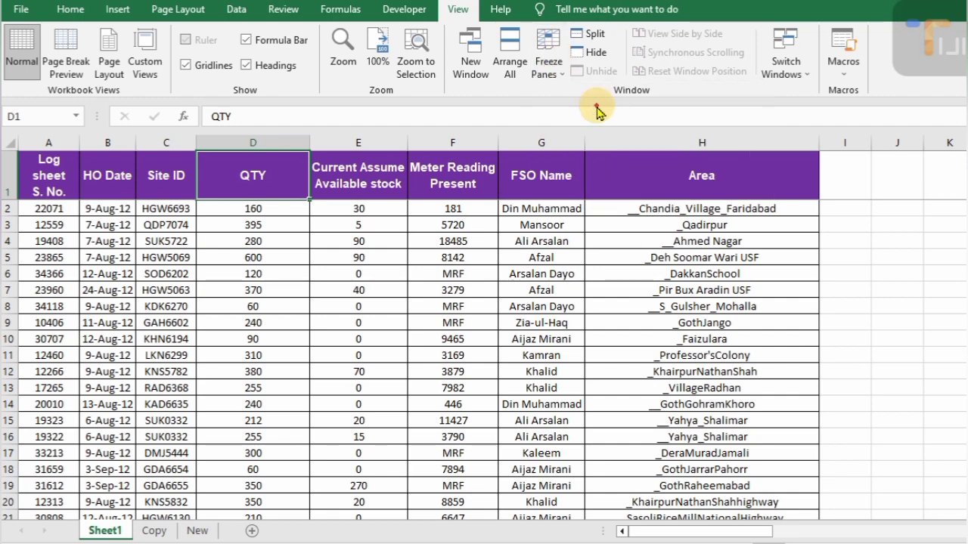
click(296, 214)
key(ctrl+Down)
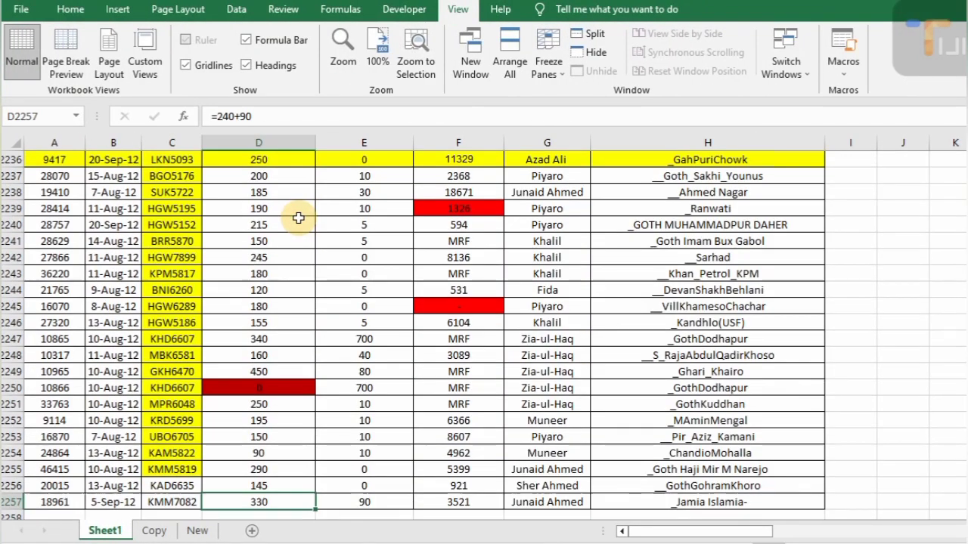
key(ctrl+Up)
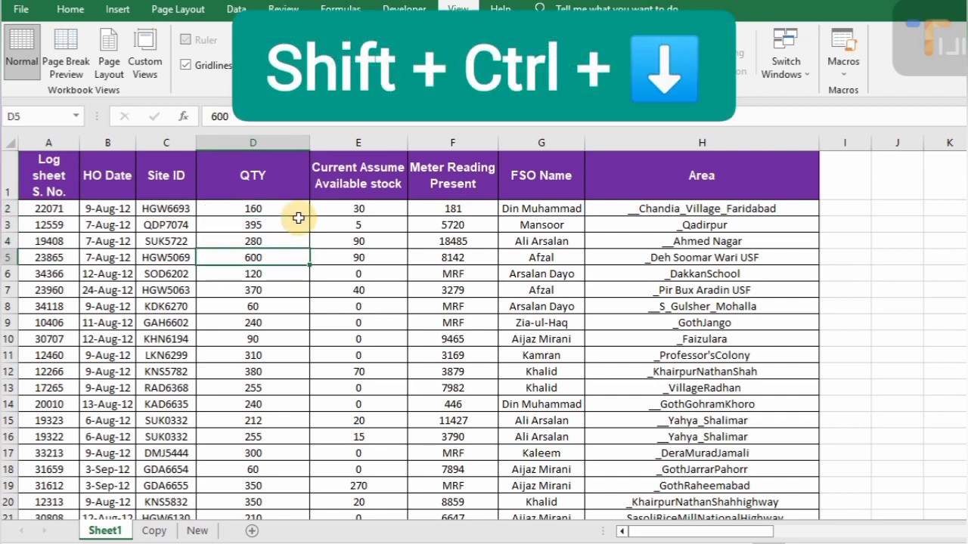
key(ctrl+shift+Down)
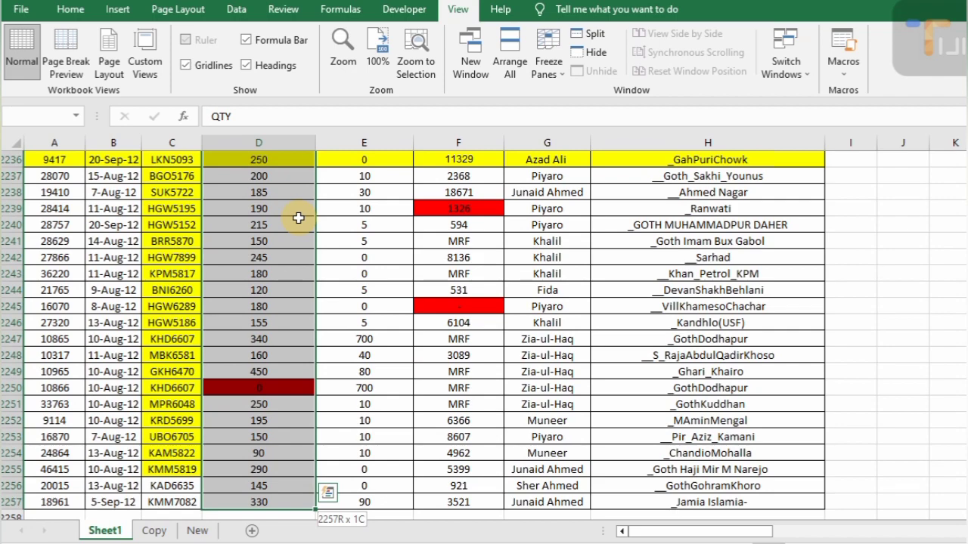
key(ctrl+shift+Up)
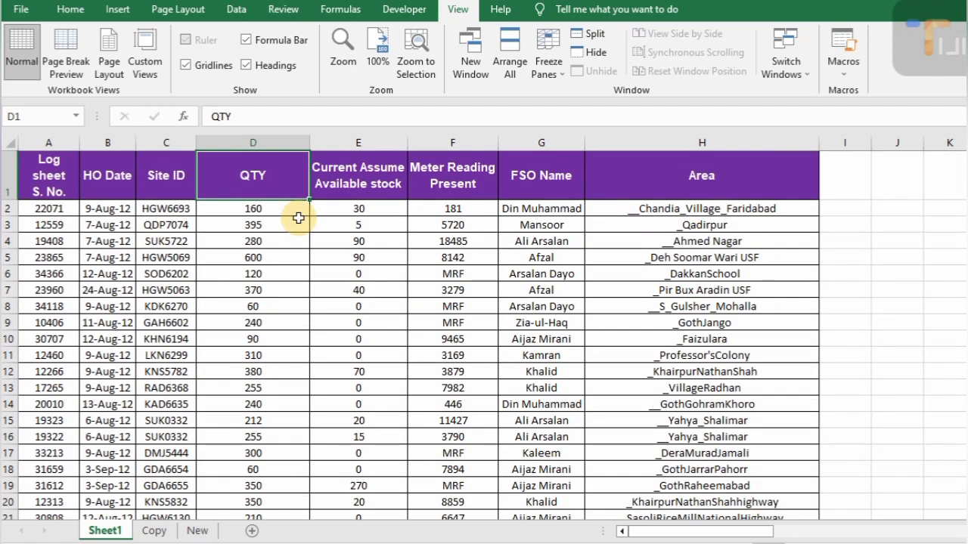
key(Down)
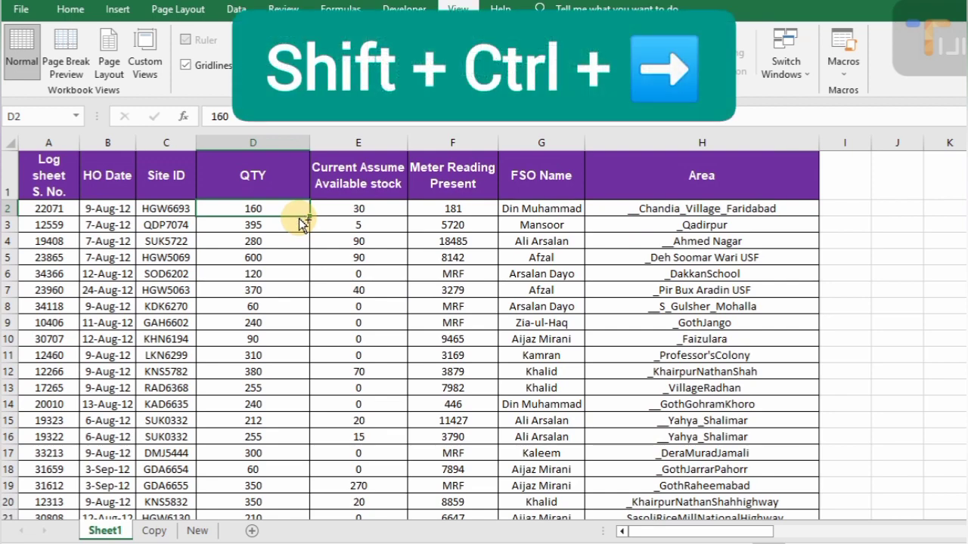
key(ctrl+shift+Right)
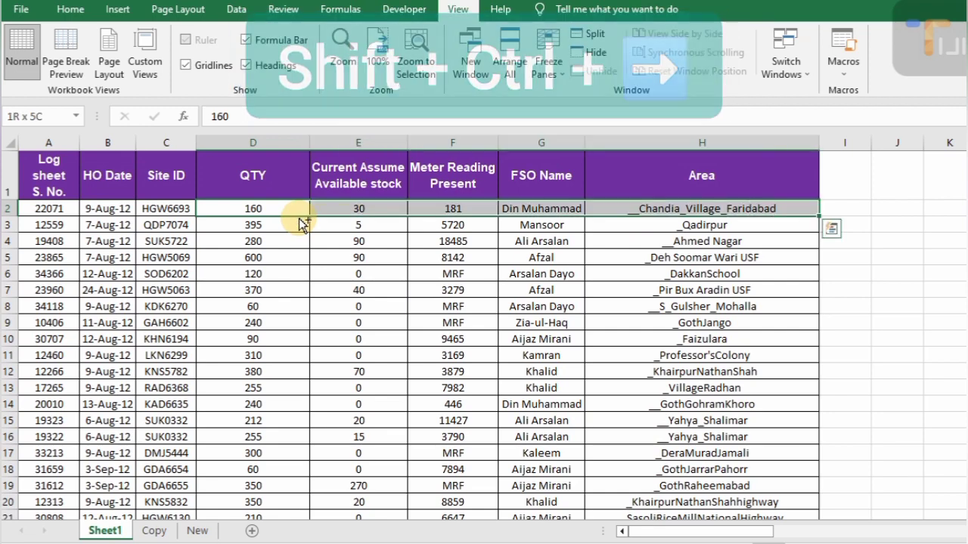
key(Down)
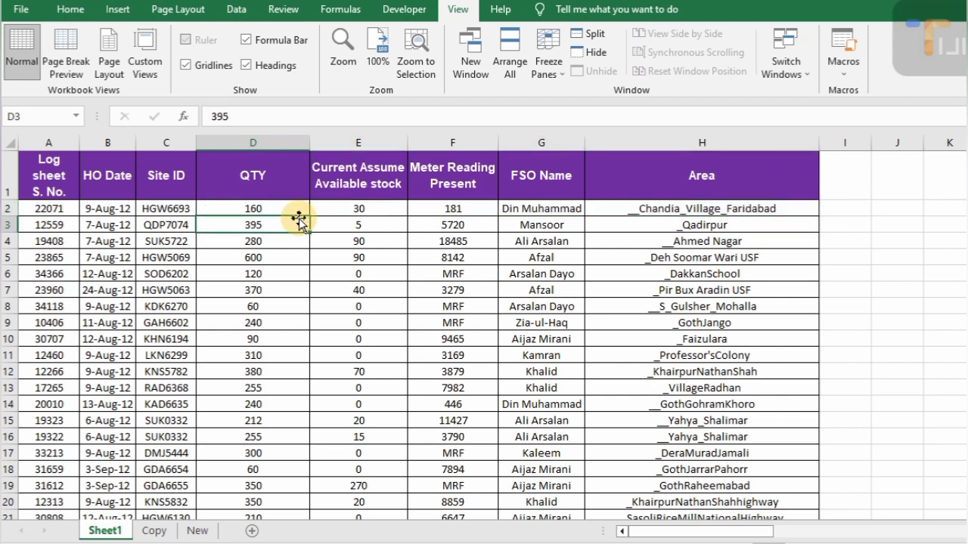
key(Right)
key(Right)
key(Right)
key(Down)
key(Left)
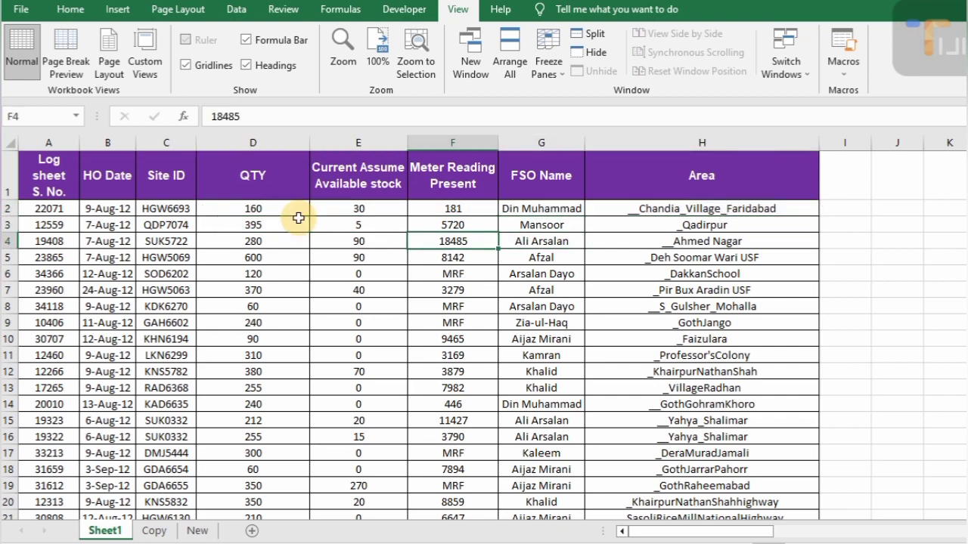
key(ctrl+shift+Left)
key(Down)
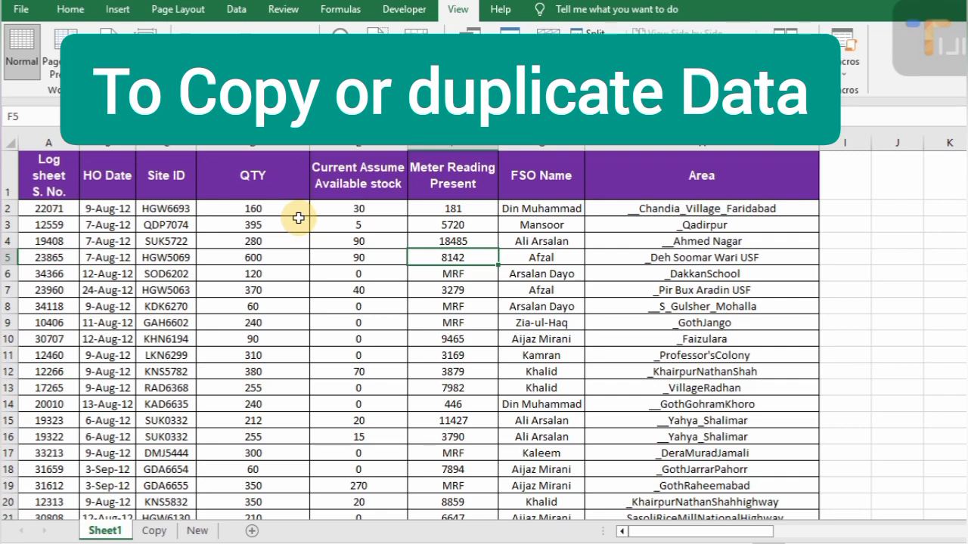
Copy the Area value from H5 into I5 with Ctrl+R and autofit column I.
key(Right)
key(Right)
key(Right)
key(Left)
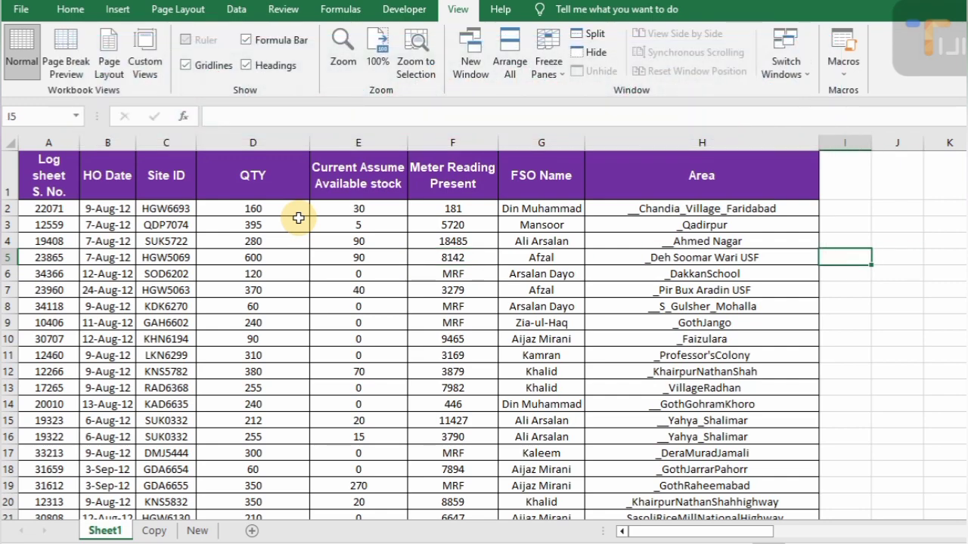
key(ctrl+r)
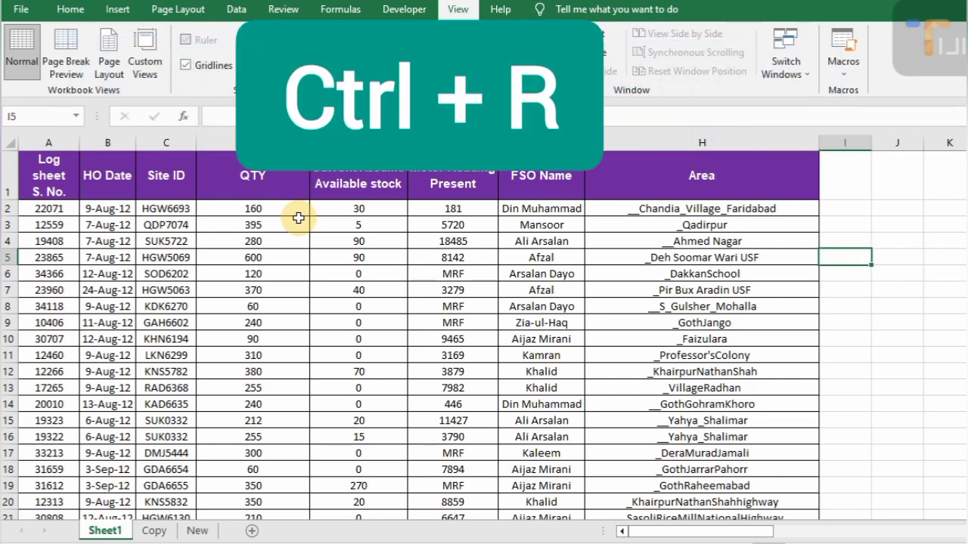
key(ctrl+r)
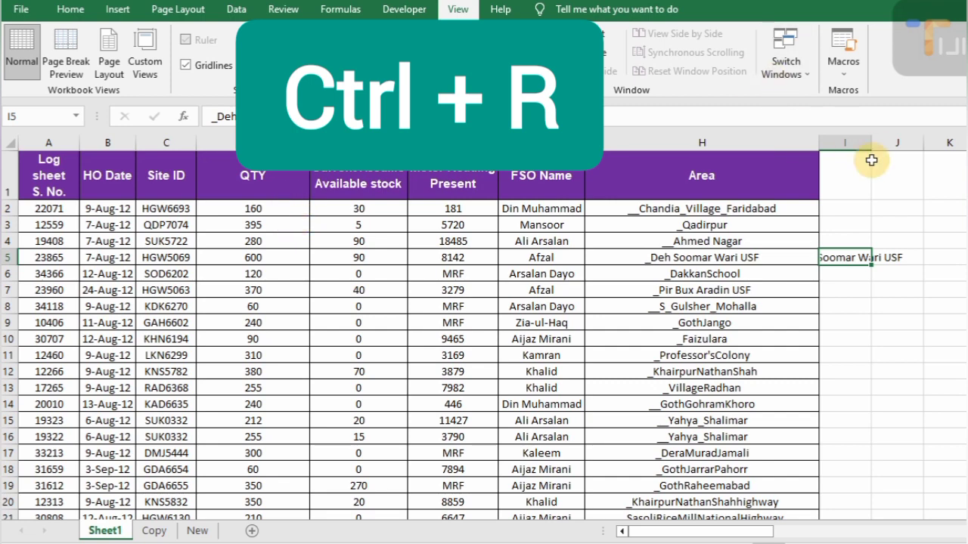
double_click(871, 143)
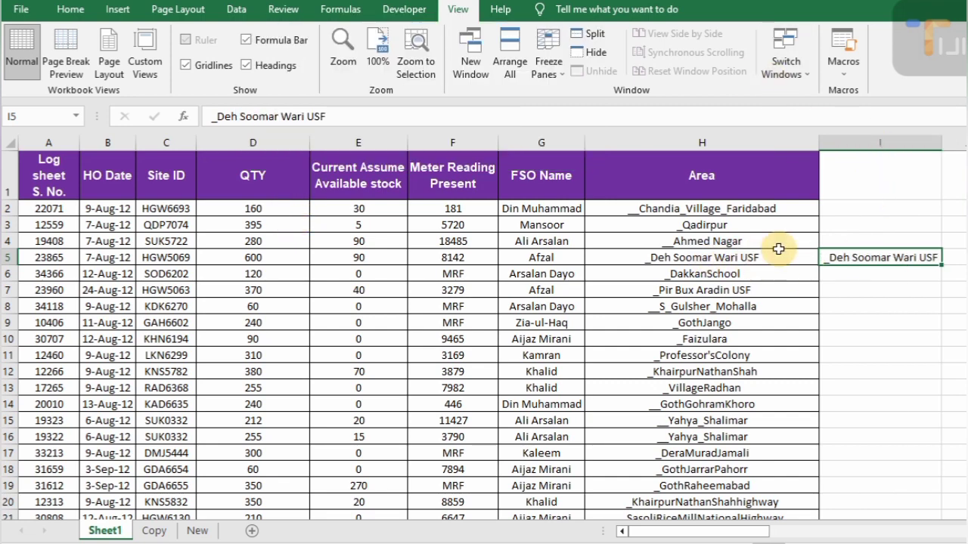
Copy the value from I5 down into I6 with Ctrl+D.
key(ctrl+d)
click(895, 280)
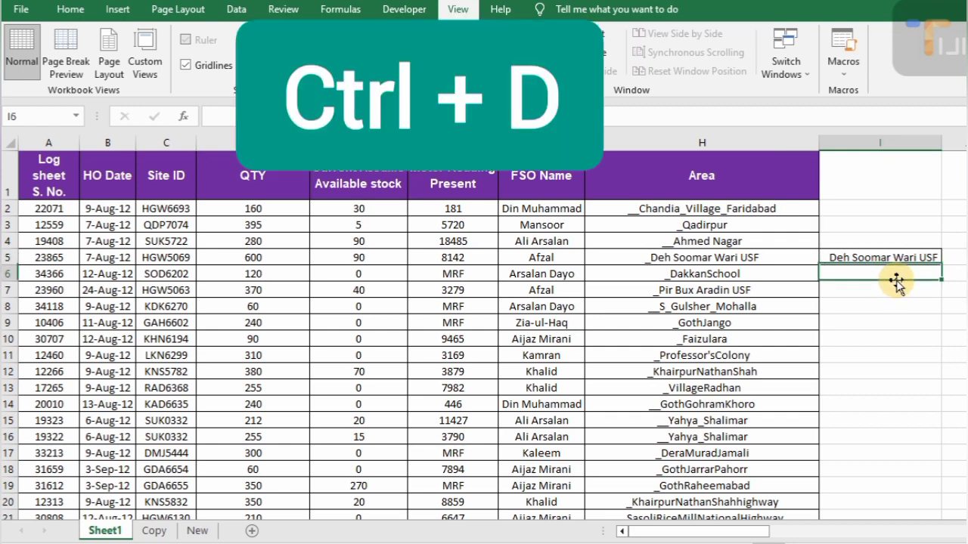
key(ctrl+d)
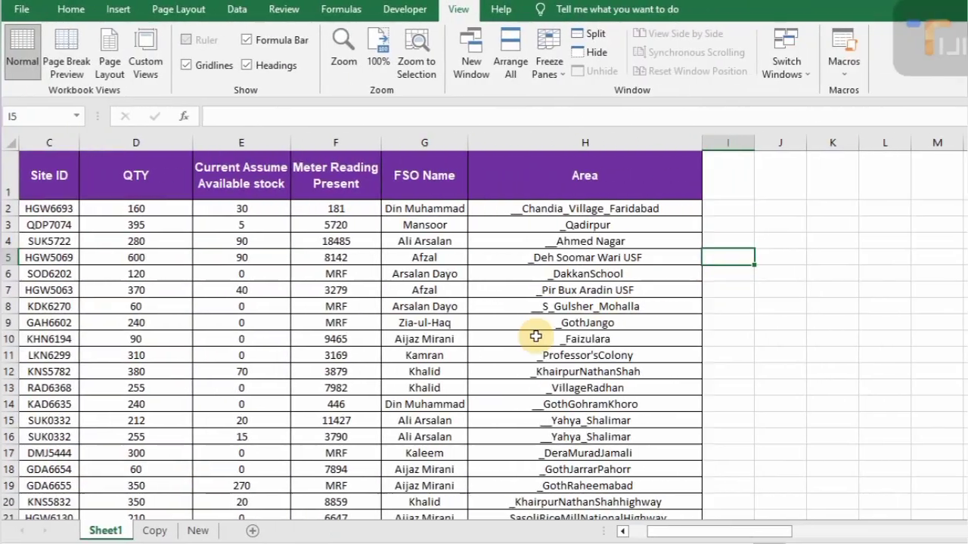
Select the whole stock column E, then all of row 11 from the Kamran cell.
click(245, 354)
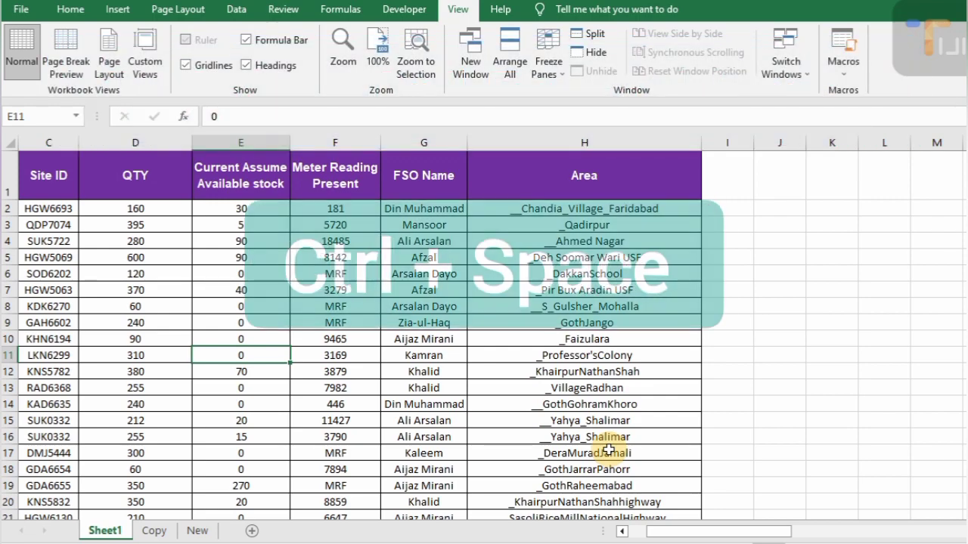
key(ctrl+space)
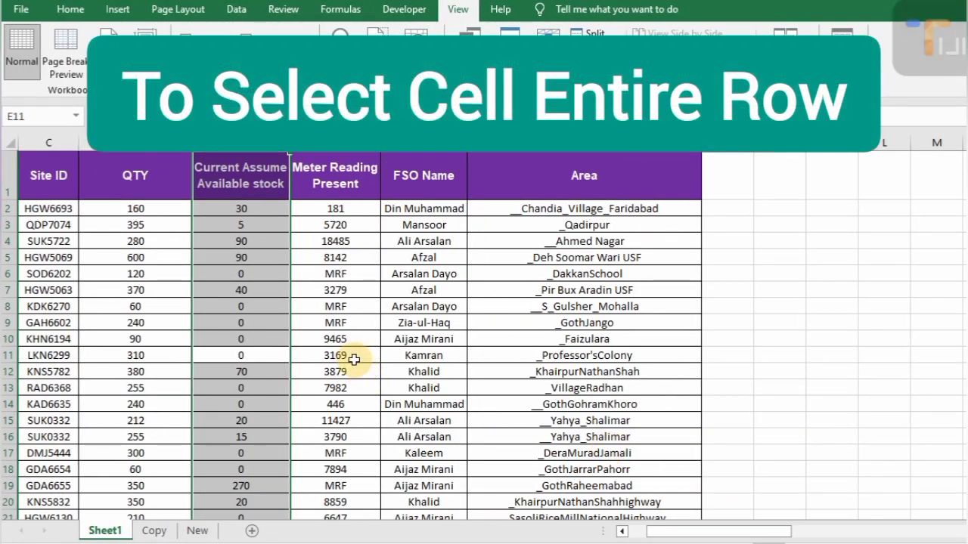
click(354, 359)
click(414, 358)
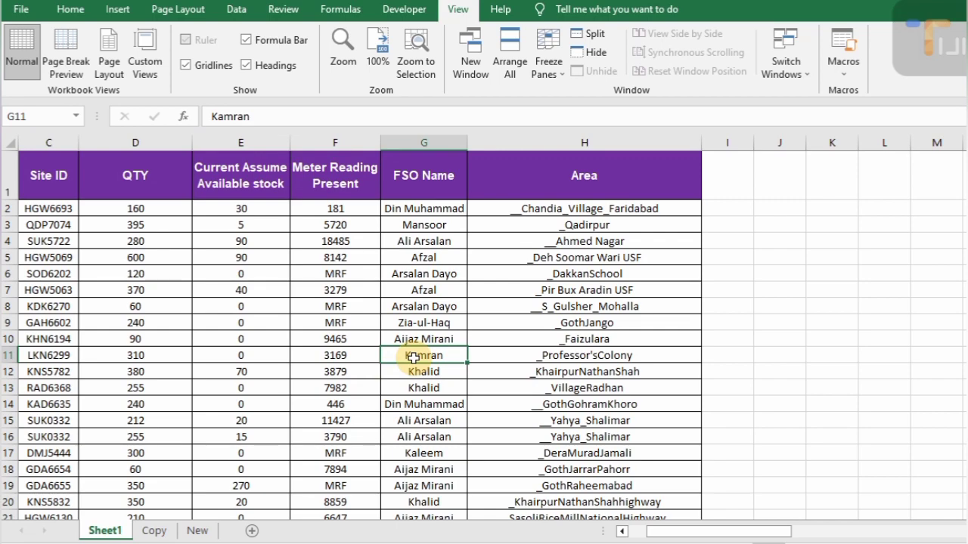
key(shift+space)
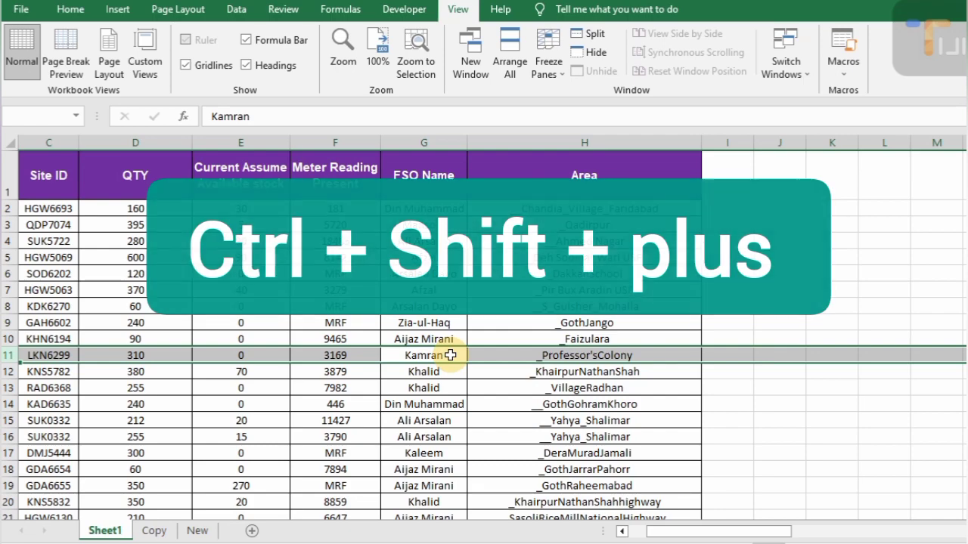
Insert a blank row at row 11, delete it, and undo to restore row LKN6299.
key(ctrl+shift+plus)
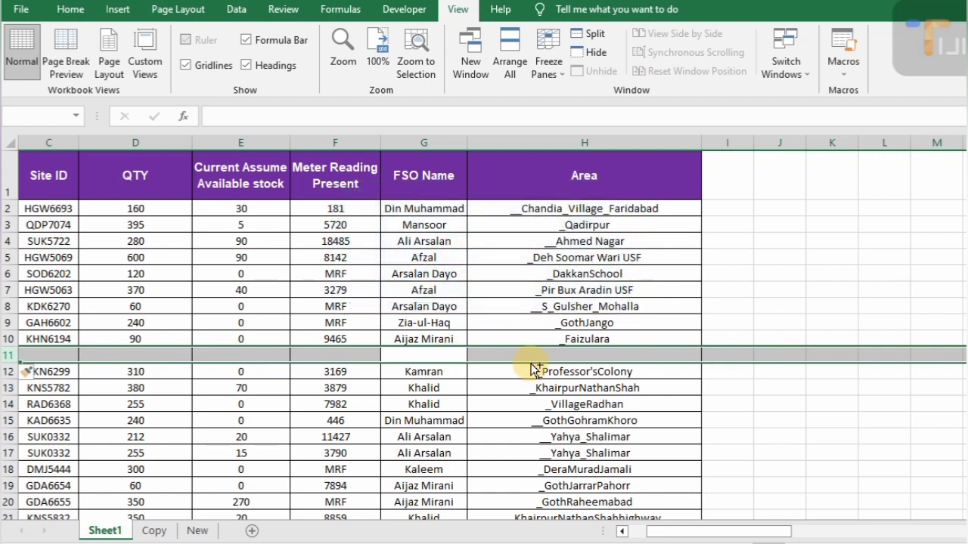
key(ctrl+minus)
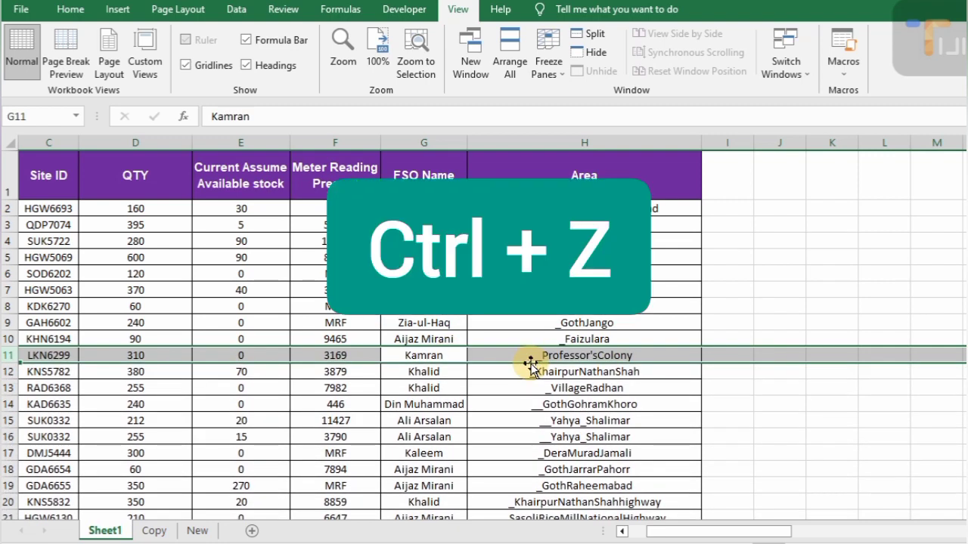
key(ctrl+z)
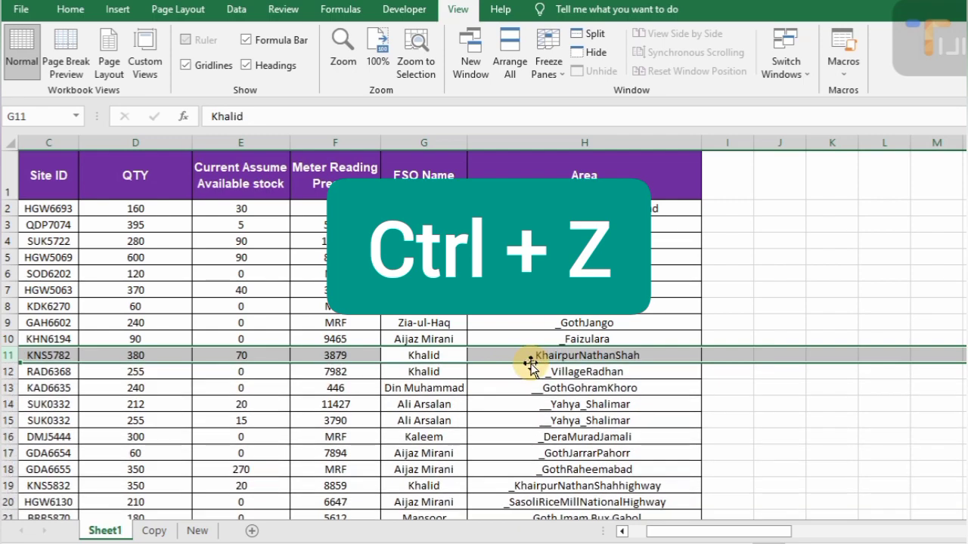
key(ctrl+z)
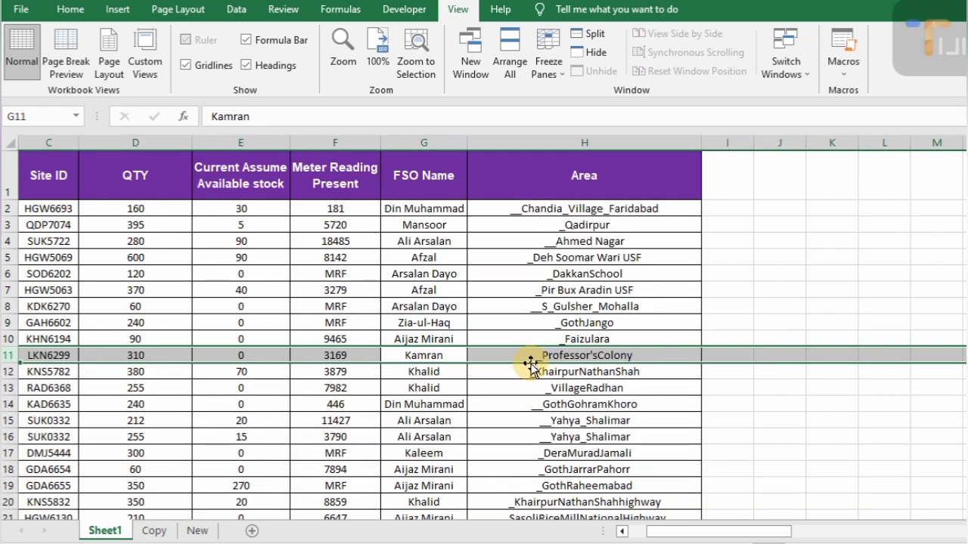
Insert one empty column H before Area and select cell H2.
click(530, 361)
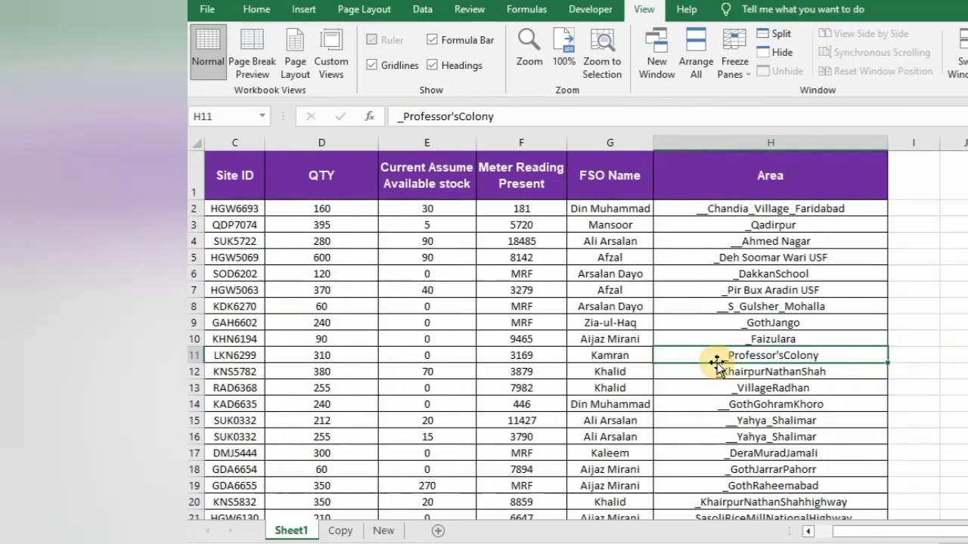
key(ctrl+space)
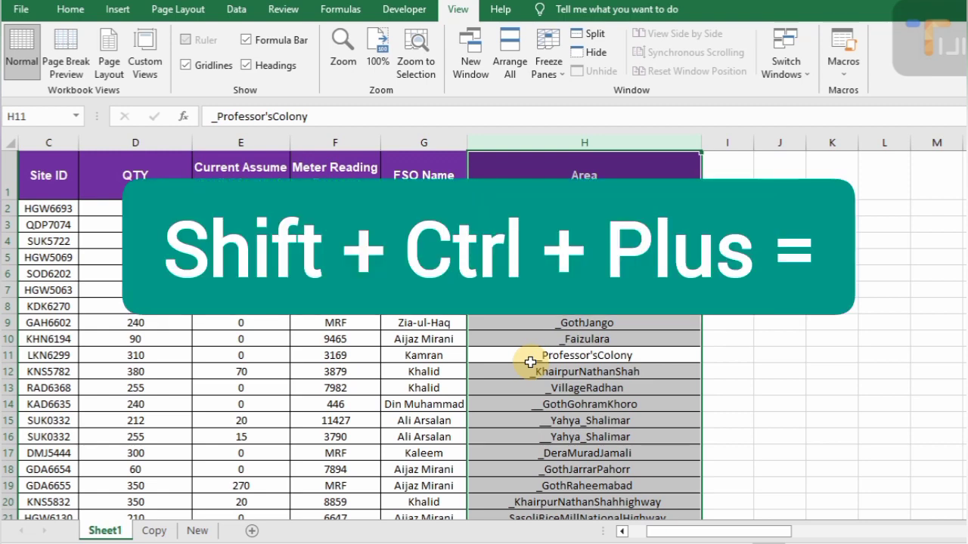
key(ctrl+shift+plus)
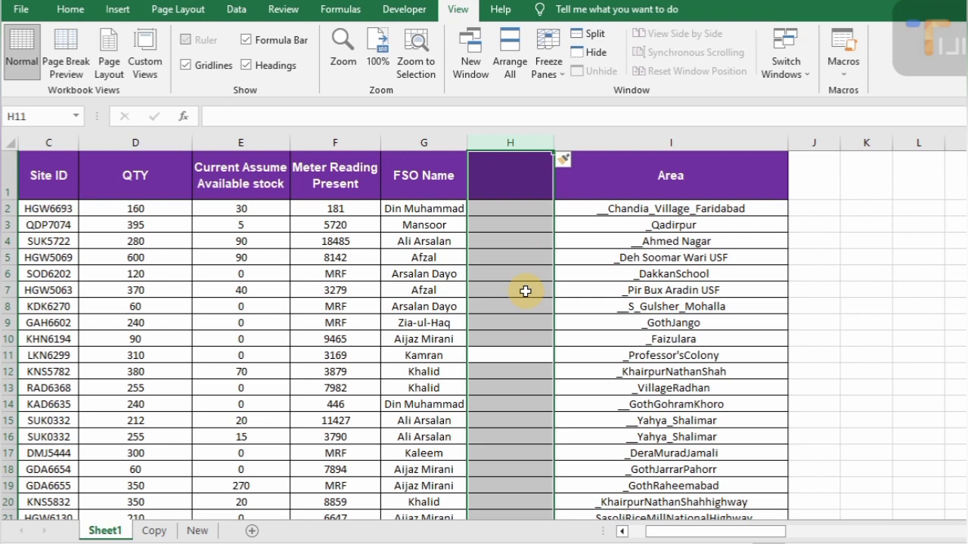
key(ctrl+minus)
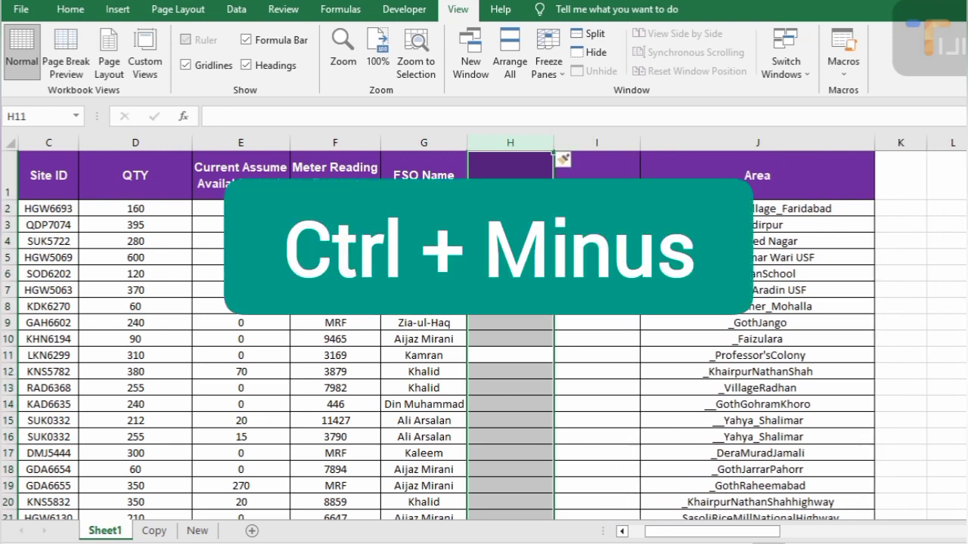
key(ctrl+minus)
click(510, 208)
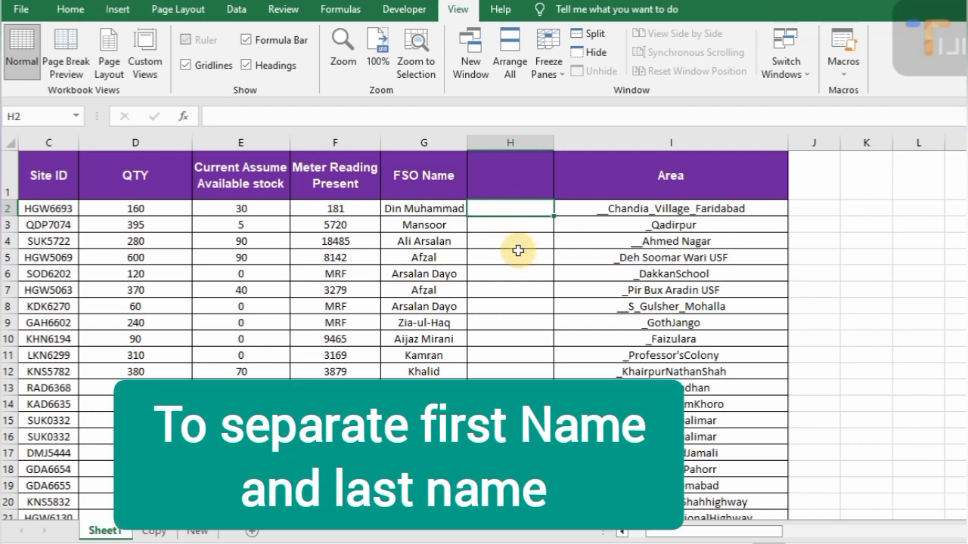
Enter 'Din' in H2, Flash Fill first names with Ctrl+E, then undo the fill.
text(Di)
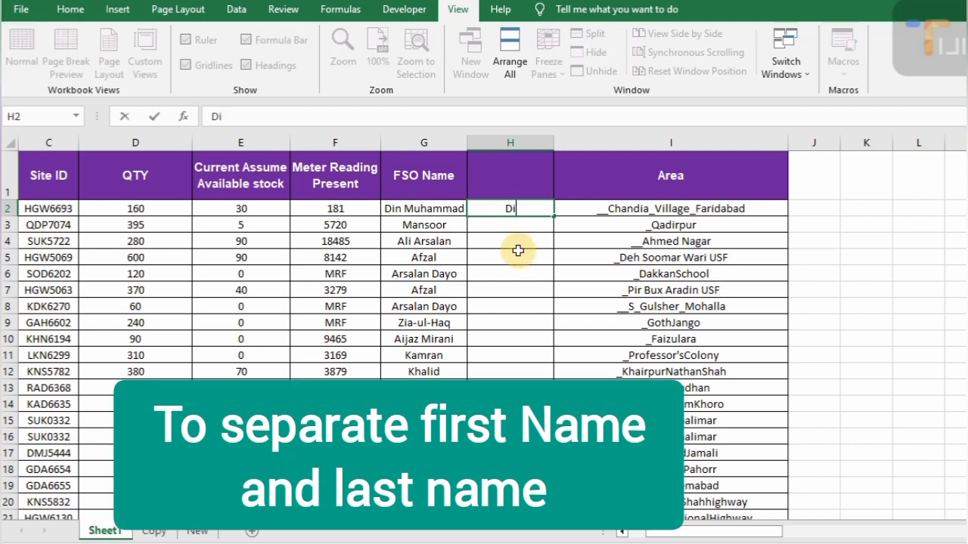
text(n)
key(Return)
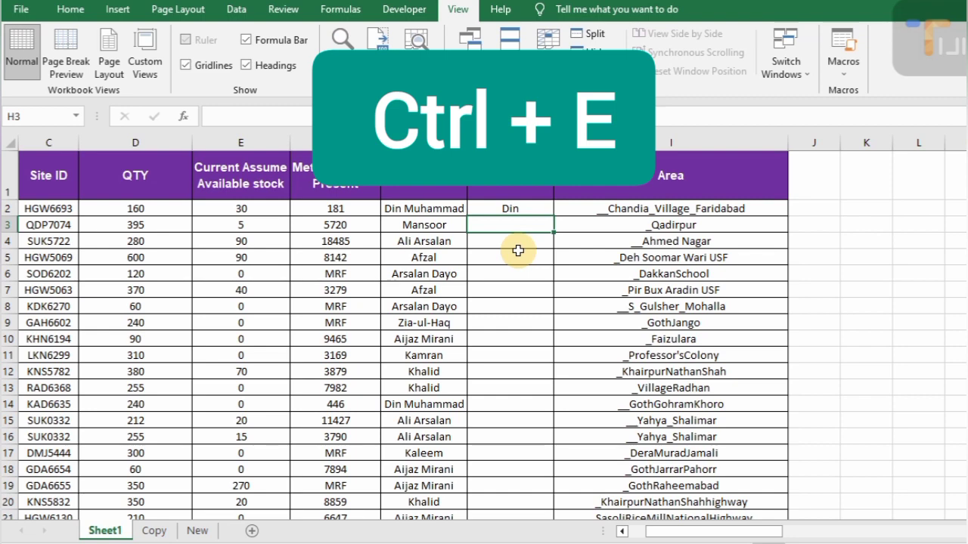
key(ctrl+e)
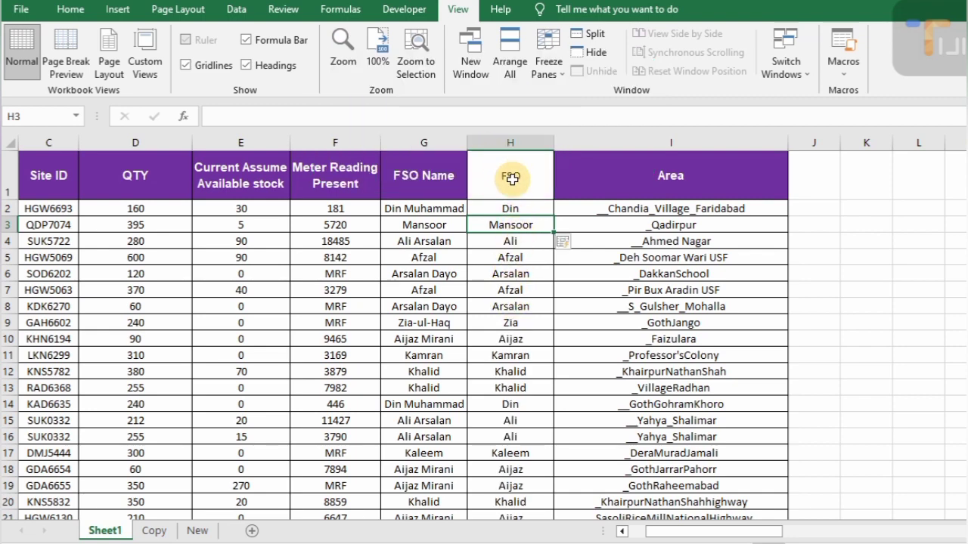
key(ctrl+z)
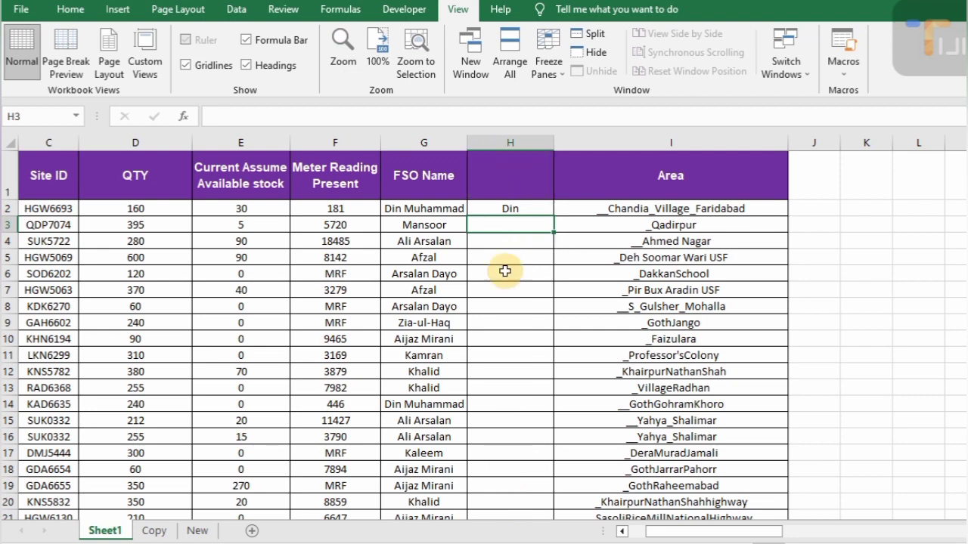
Add 'Aijaz' in H10, Flash Fill again, undo back to blank, and select column H.
click(509, 334)
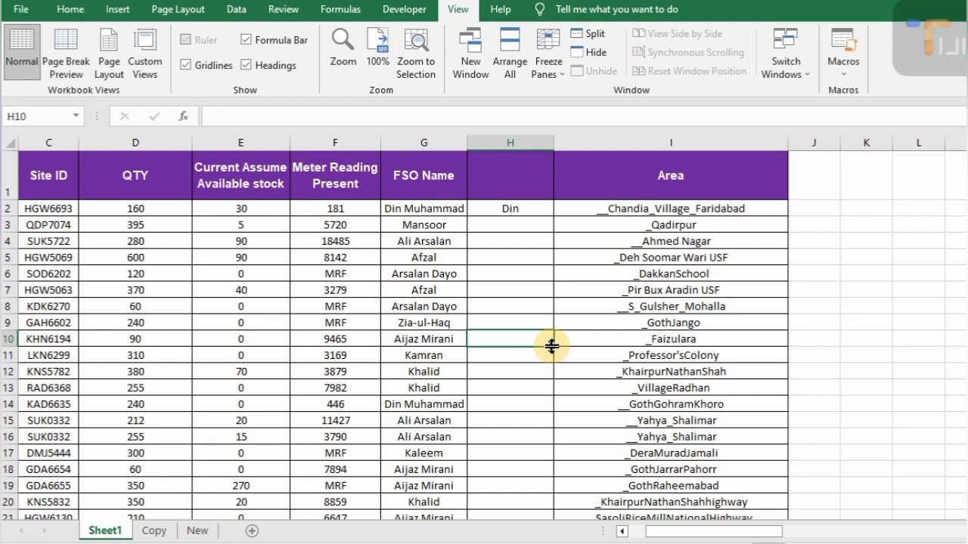
text(Aijaz)
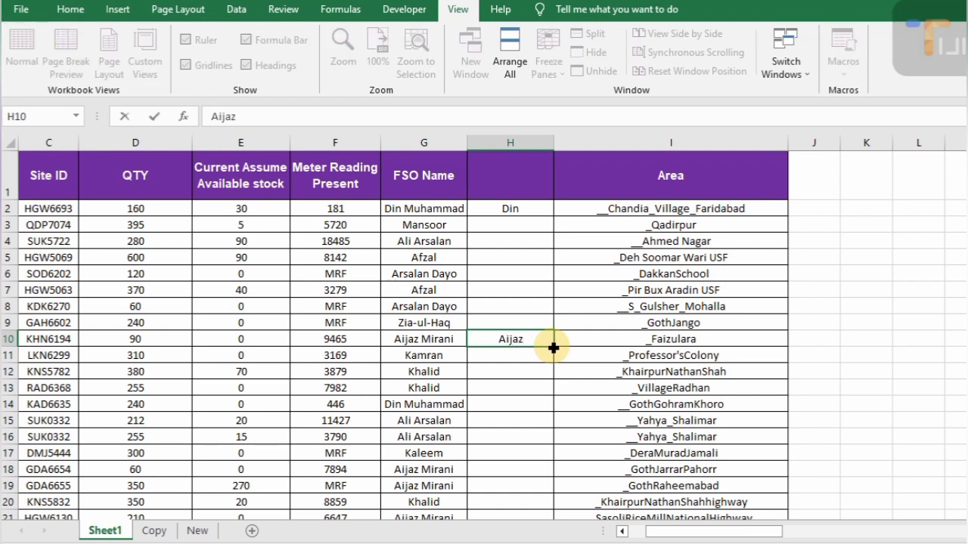
key(Return)
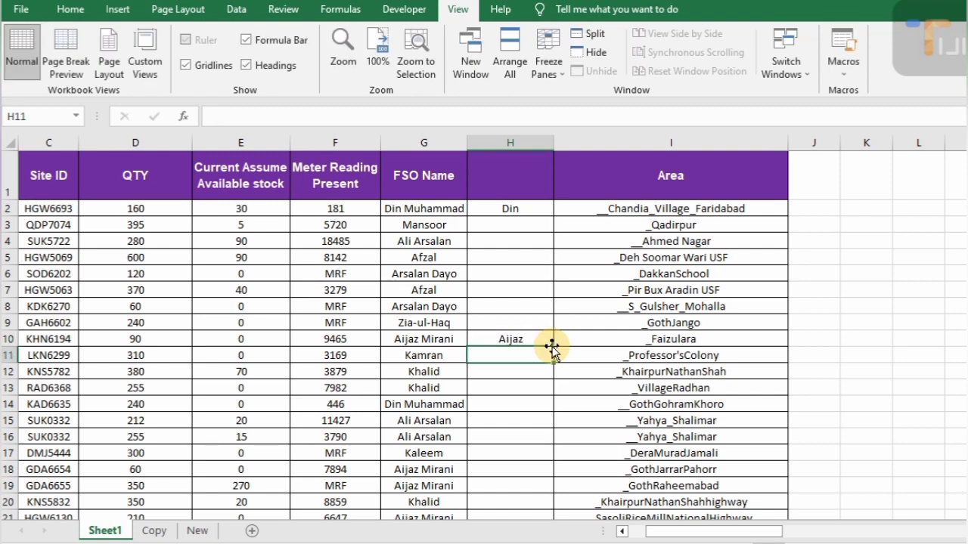
key(ctrl+e)
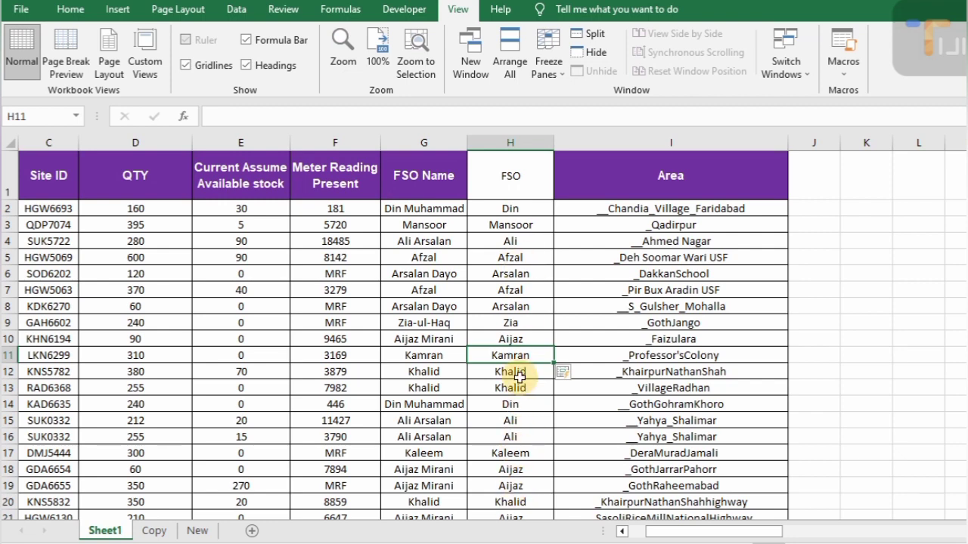
key(ctrl+z)
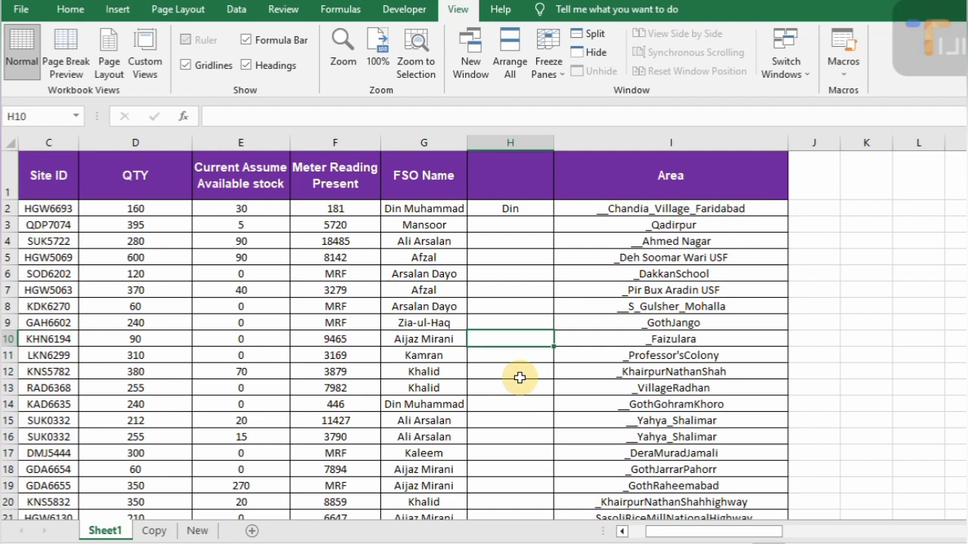
key(ctrl+z)
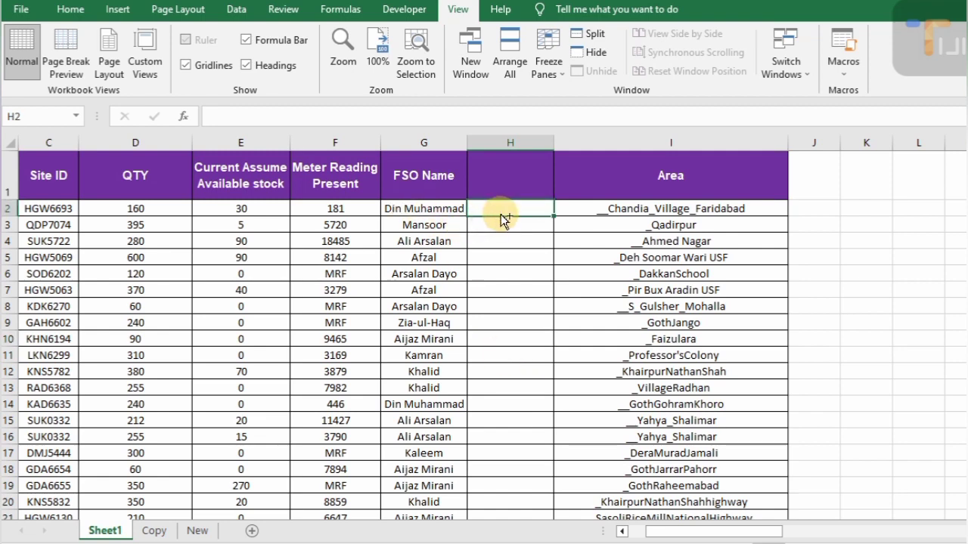
key(ctrl+space)
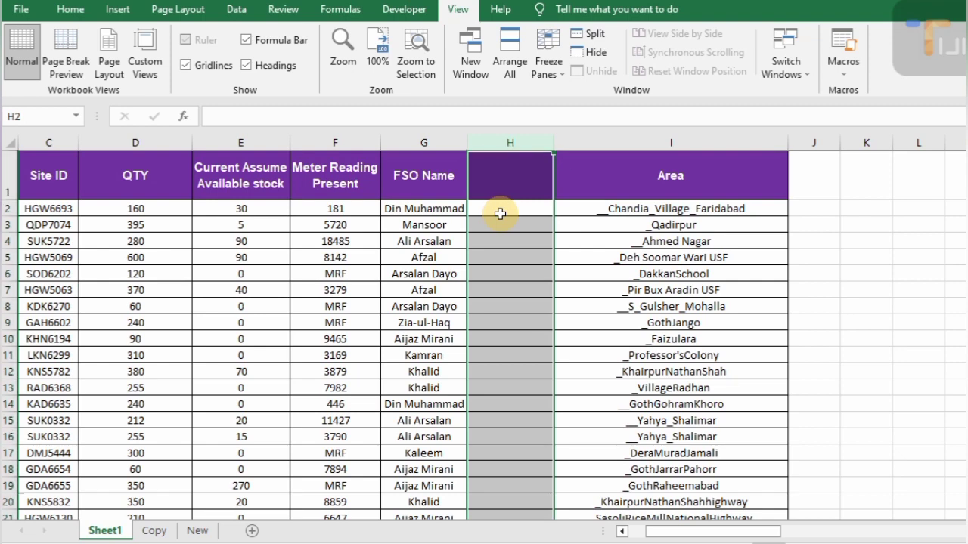
Insert a column before Area and Flash Fill first names in H from 'Din'.
key(ctrl+shift+plus)
click(531, 209)
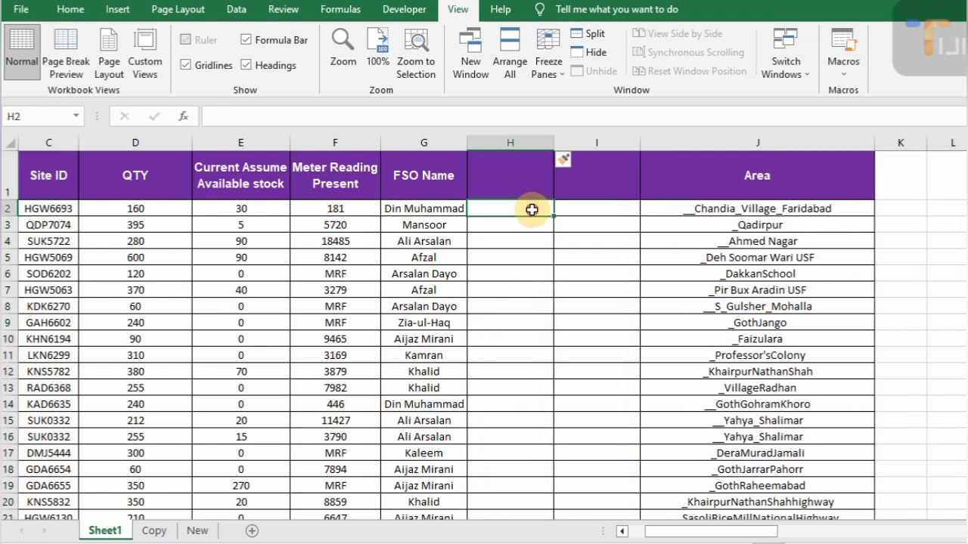
text(D)
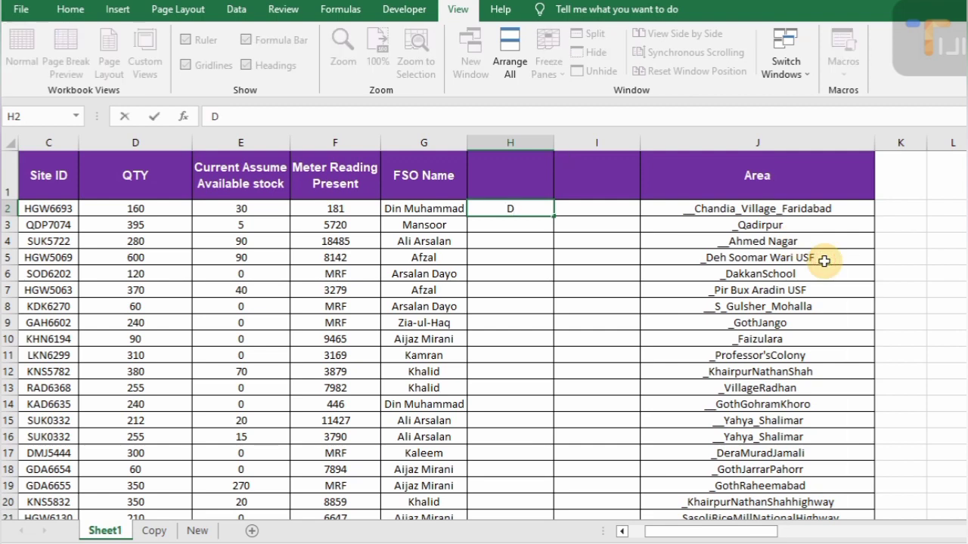
text(In)
key(Return)
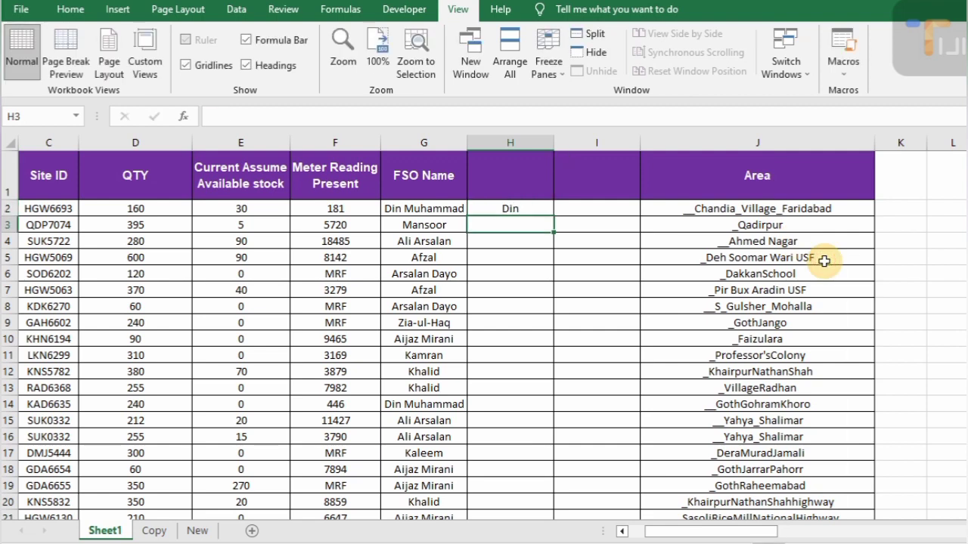
key(ctrl+e)
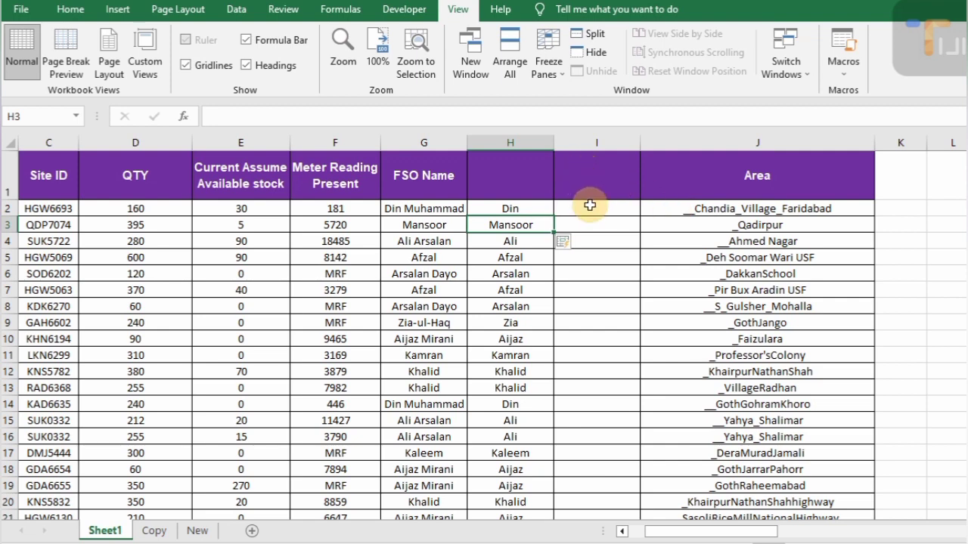
Flash Fill surnames in column I from 'Muhammad', then undo both name columns.
click(590, 205)
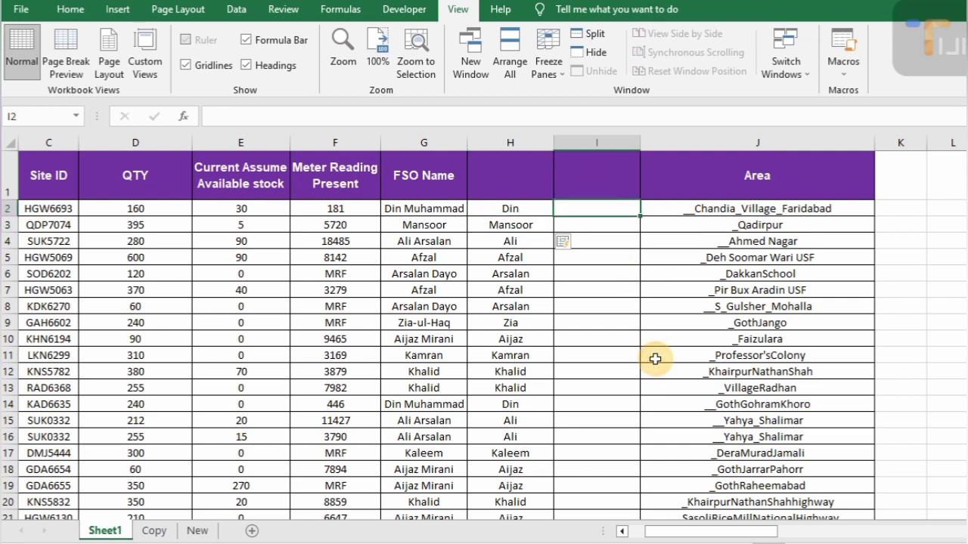
text(Muhammad)
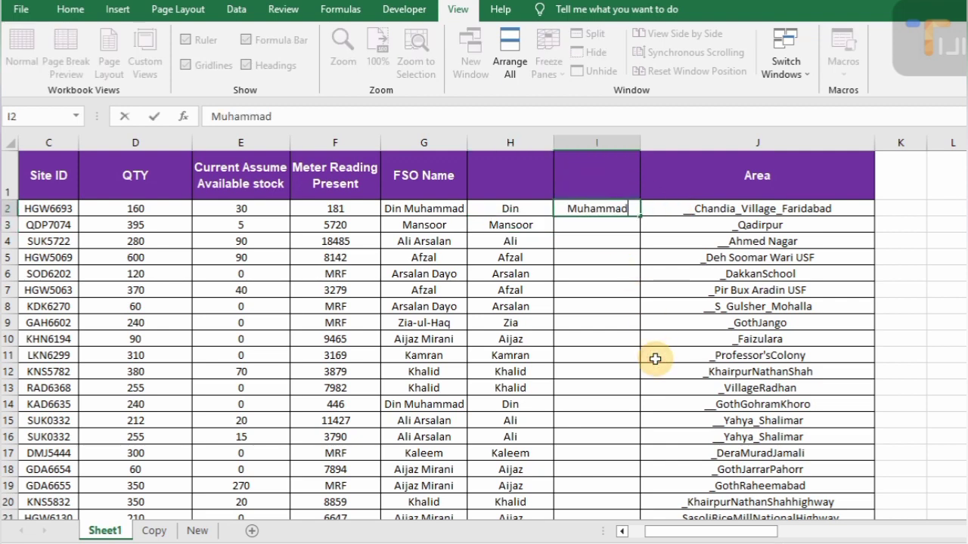
key(Return)
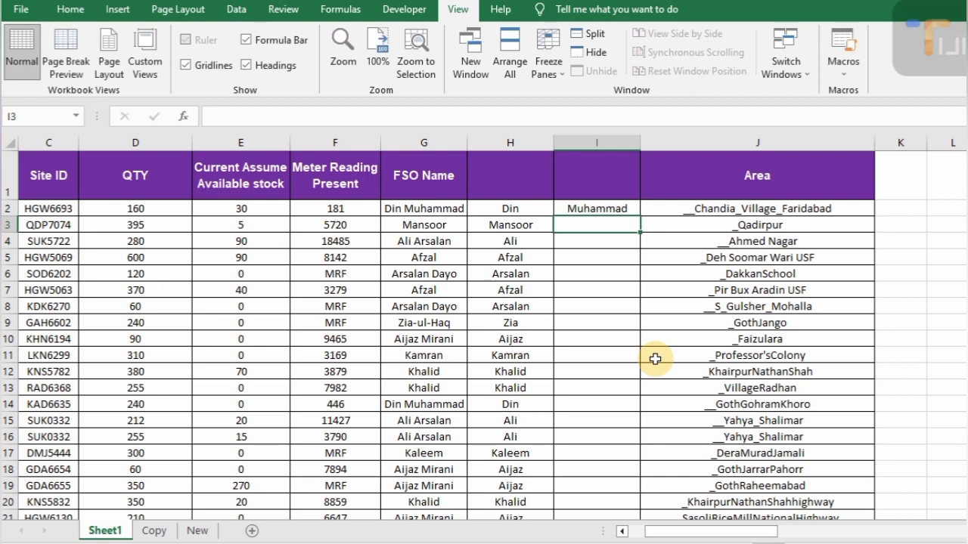
key(ctrl+e)
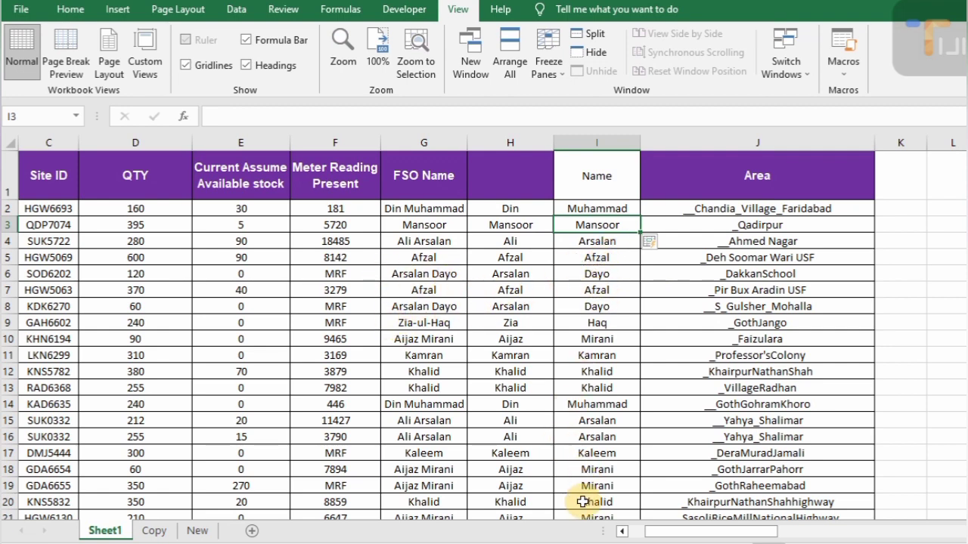
key(ctrl+z)
key(ctrl+z)
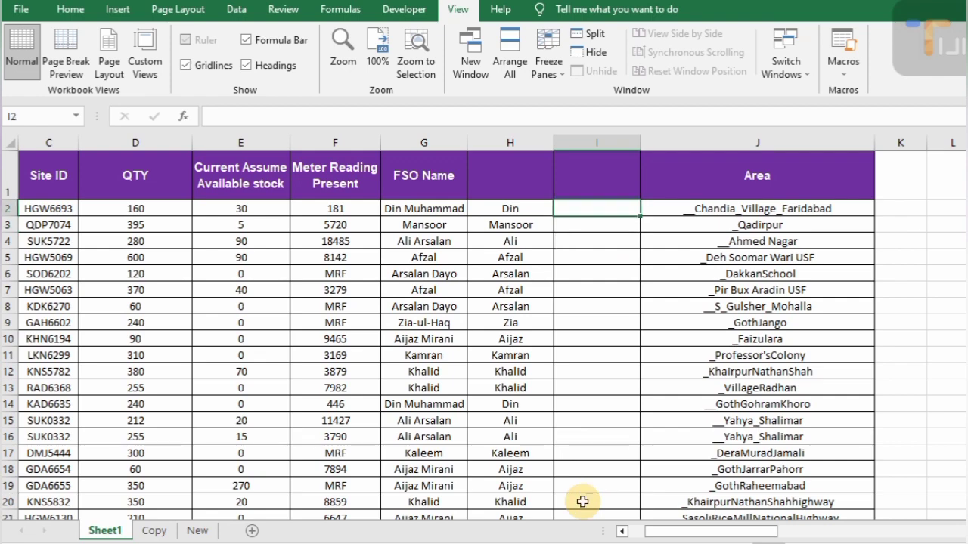
key(ctrl+z)
key(ctrl+z)
key(ctrl+z)
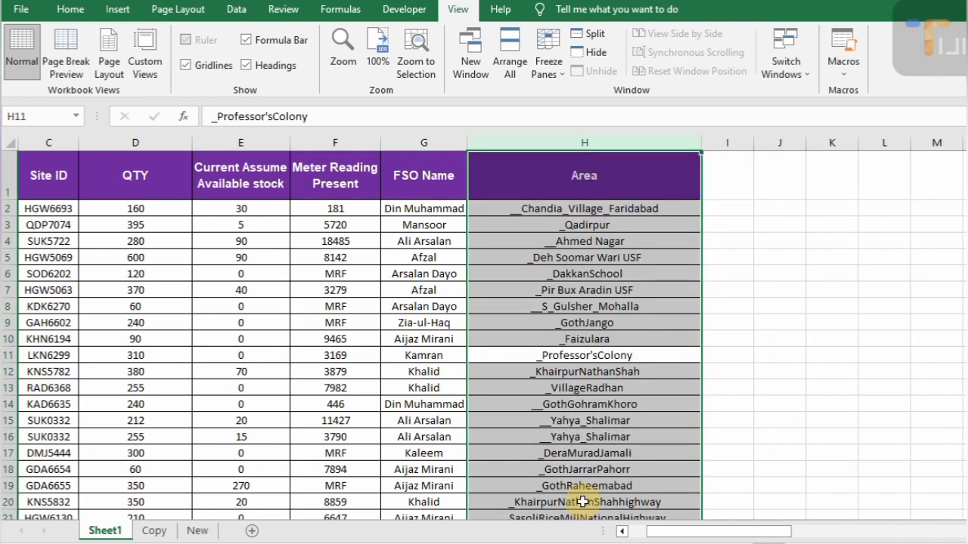
click(544, 307)
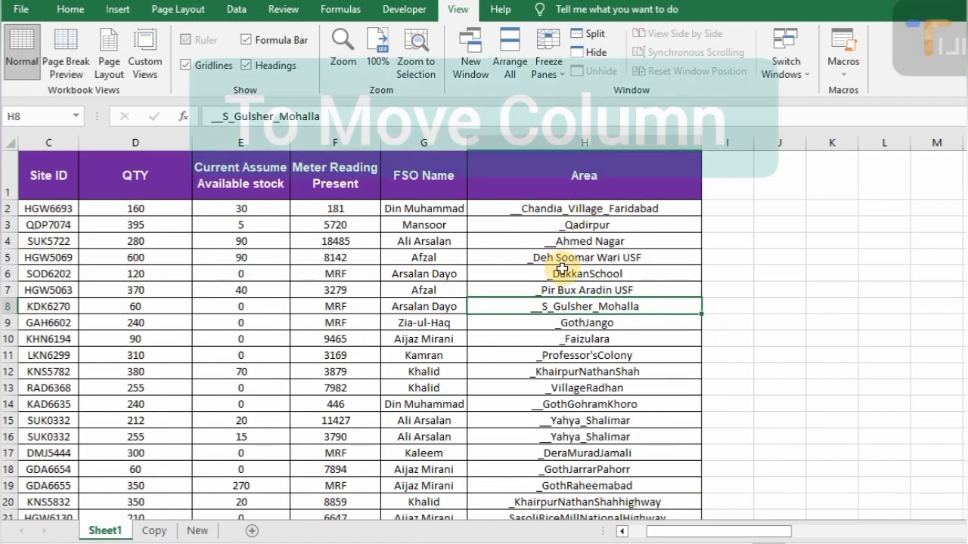
click(242, 242)
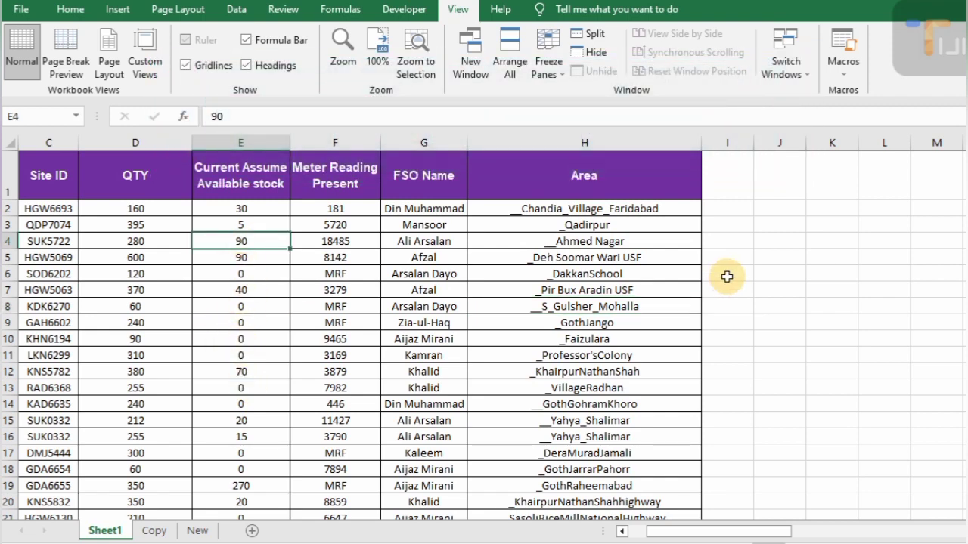
key(ctrl+space)
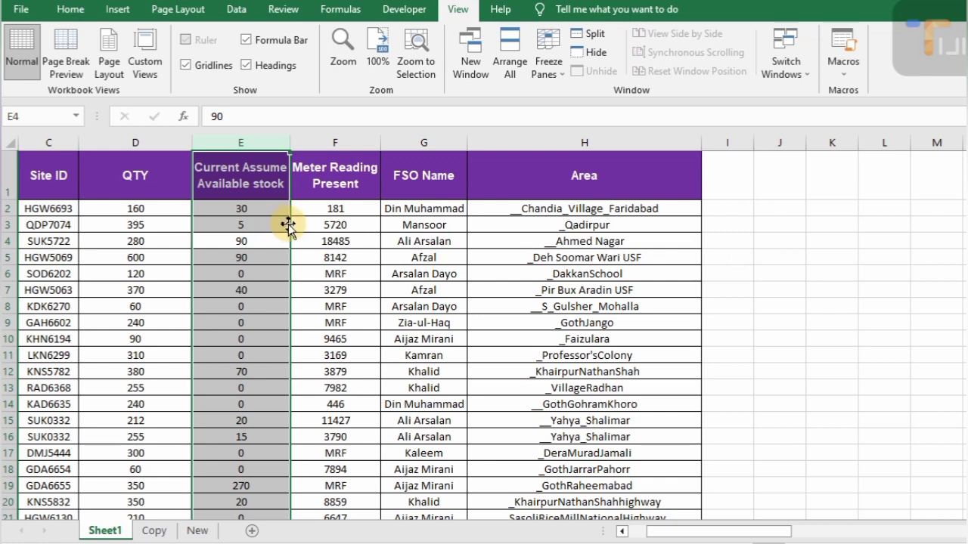
shift+drag(288, 225, 740, 192)
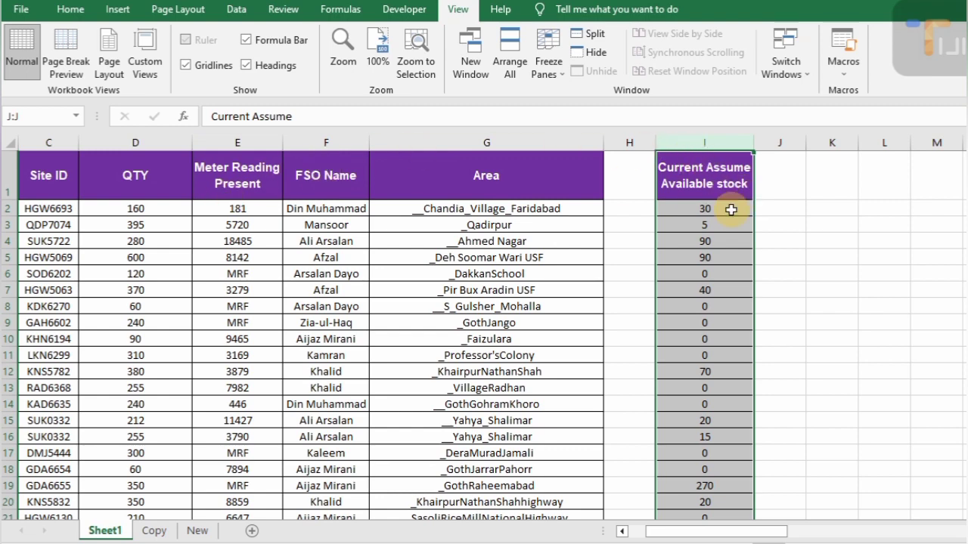
key(ctrl+z)
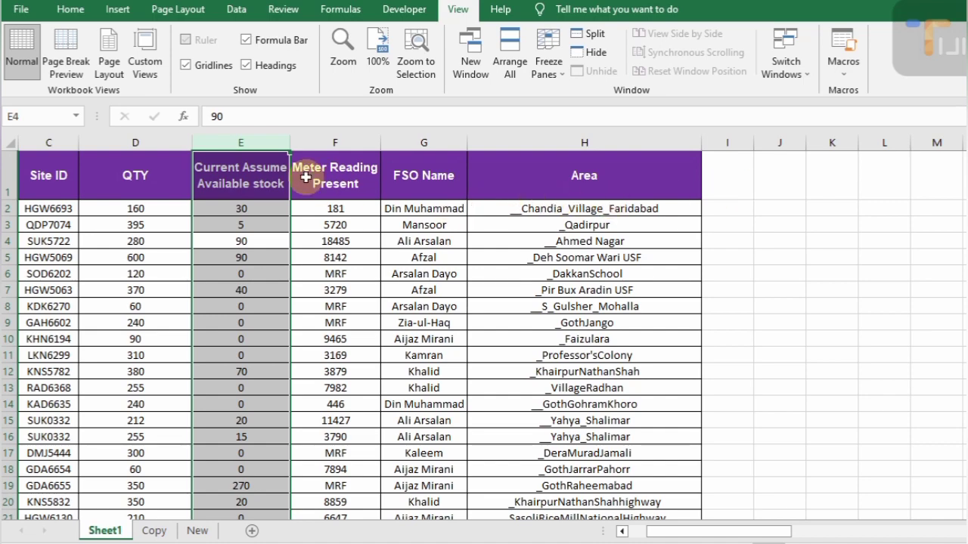
click(423, 183)
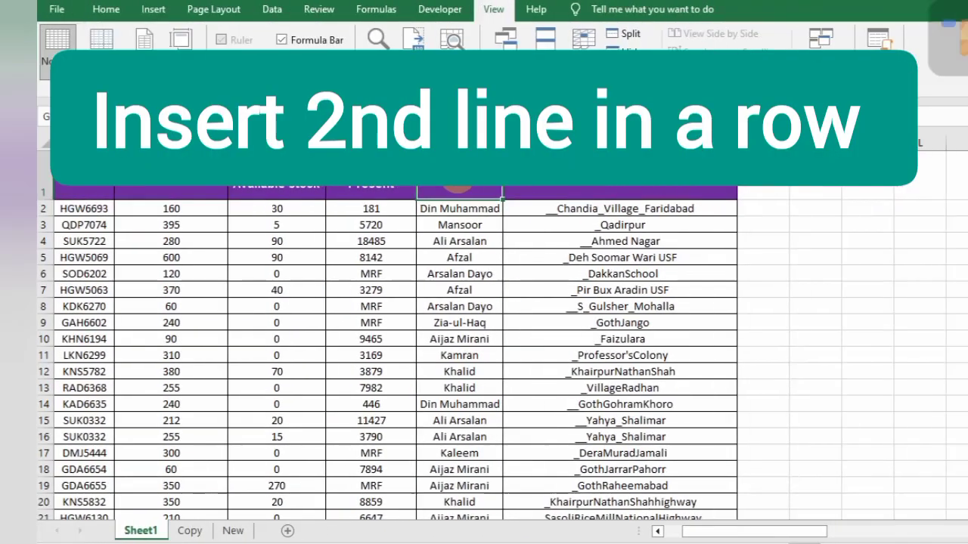
Break the G1 header into two lines, FSO above Name.
double_click(423, 183)
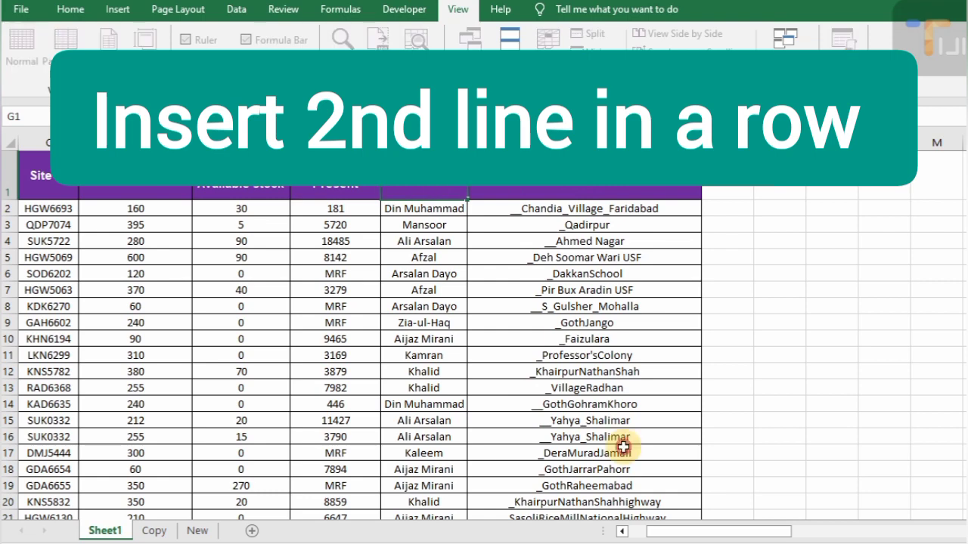
key(alt+Return)
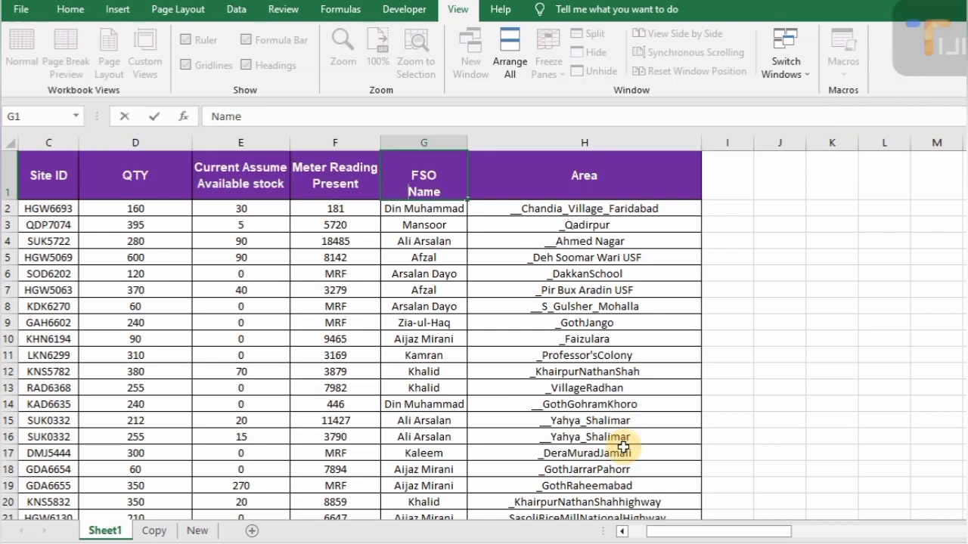
key(Return)
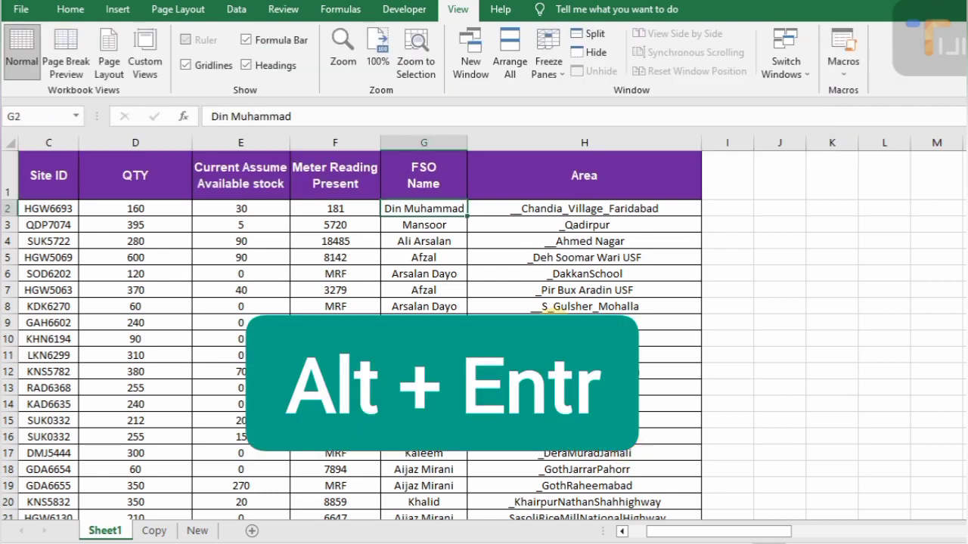
Split the G8 name onto two lines, autofit row 8, then undo both changes.
click(427, 306)
double_click(428, 307)
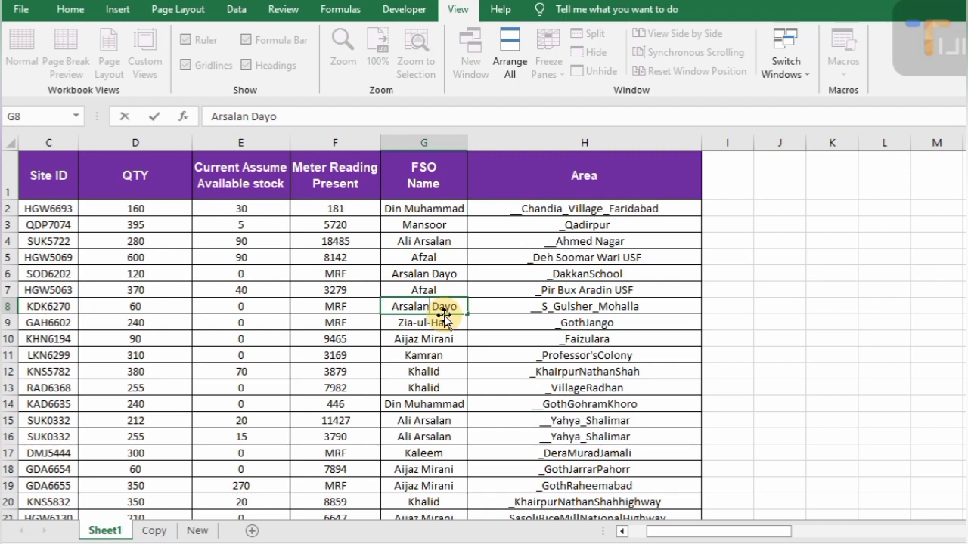
key(alt+Return)
key(Return)
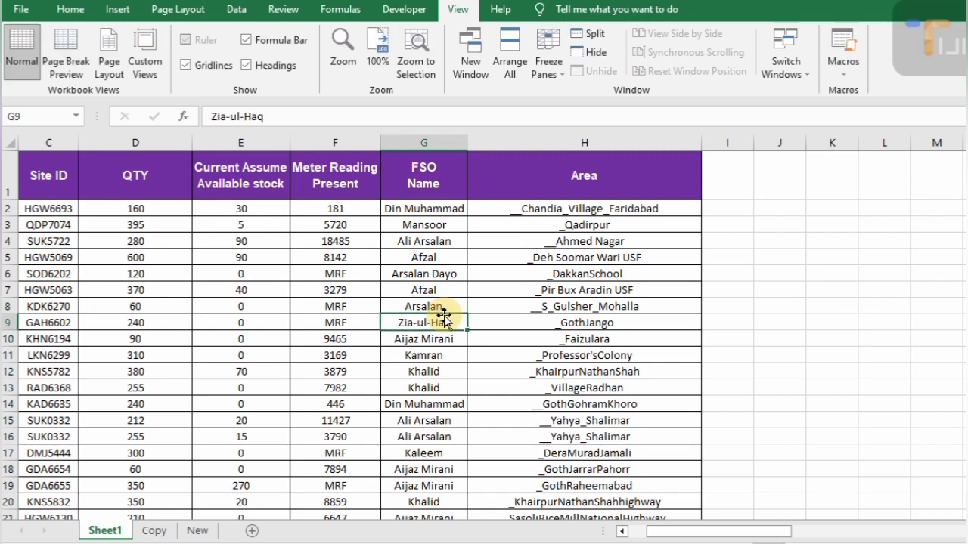
double_click(4, 314)
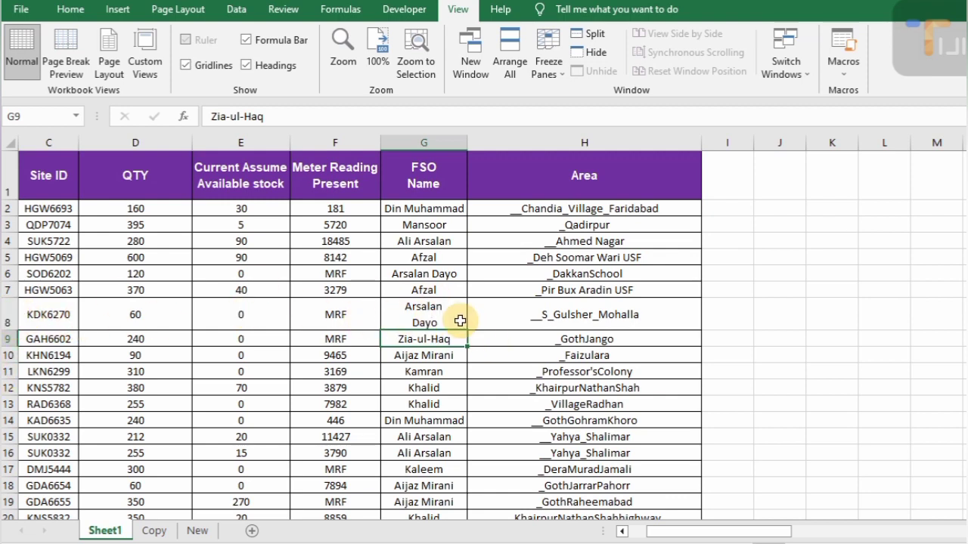
key(ctrl+z)
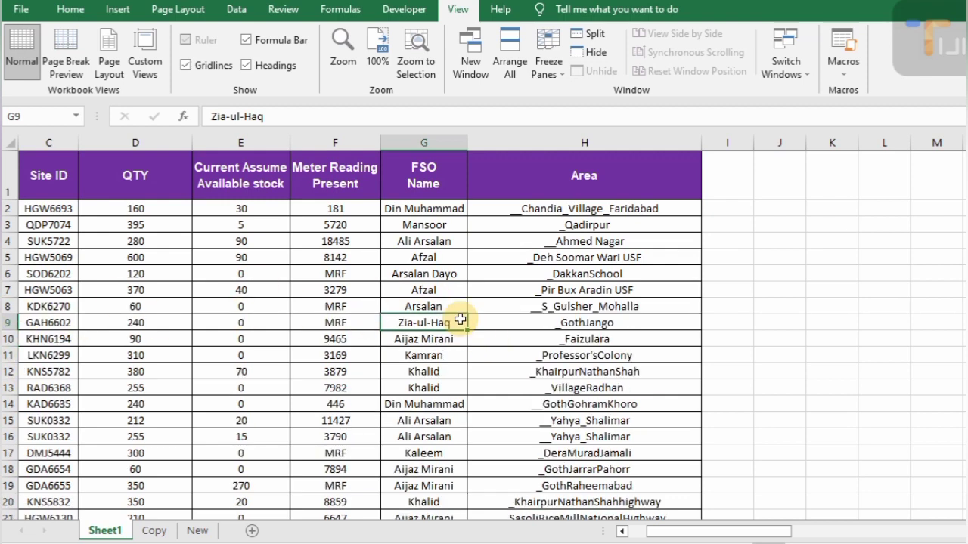
key(ctrl+z)
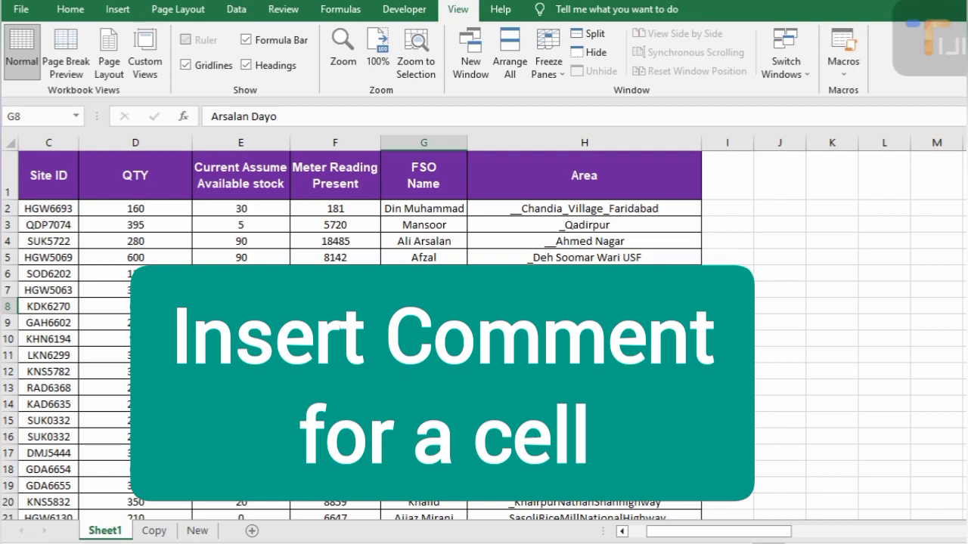
Add a note reading 'Report pending' to cell G8, fixing a typo along the way.
key(shift+F2)
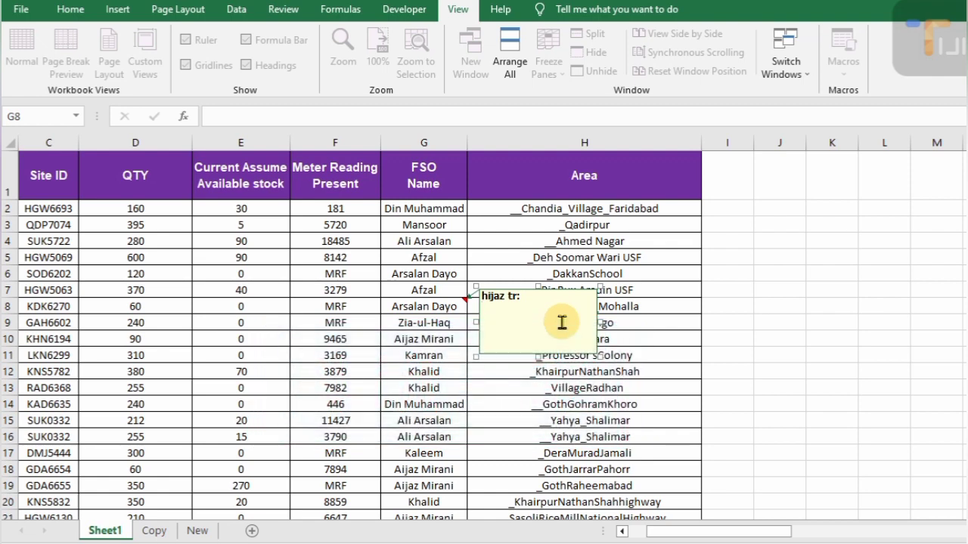
text(Repoo)
key(BackSpace)
text(rt)
text( pending)
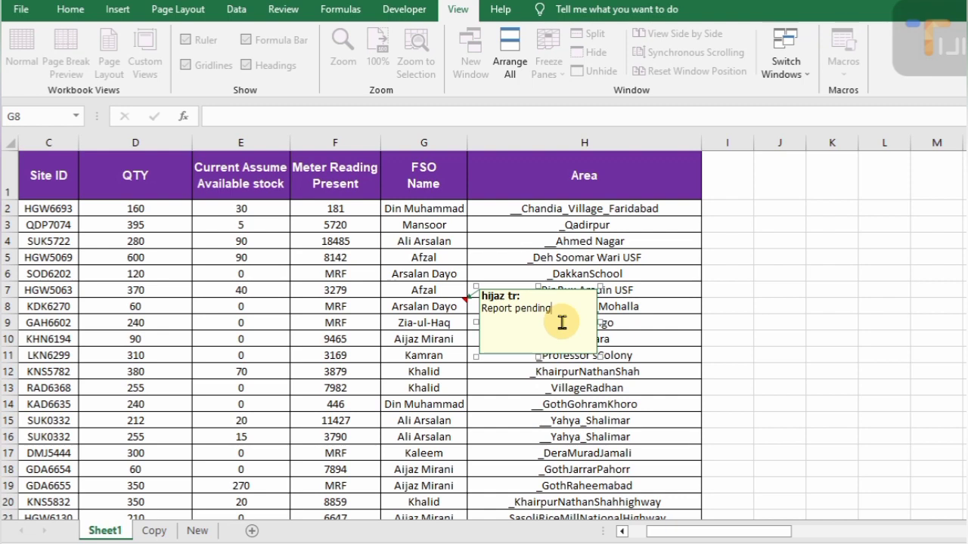
click(495, 369)
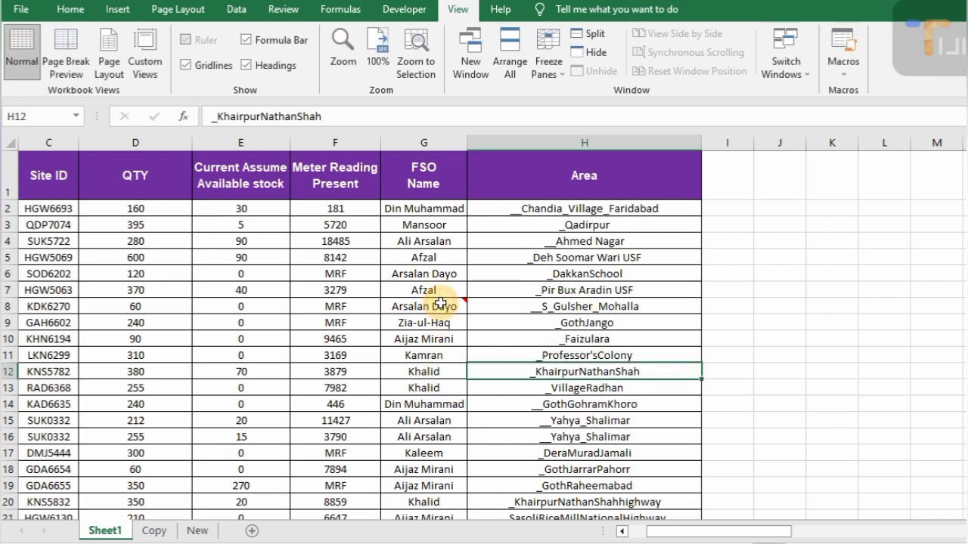
mouse_move(441, 303)
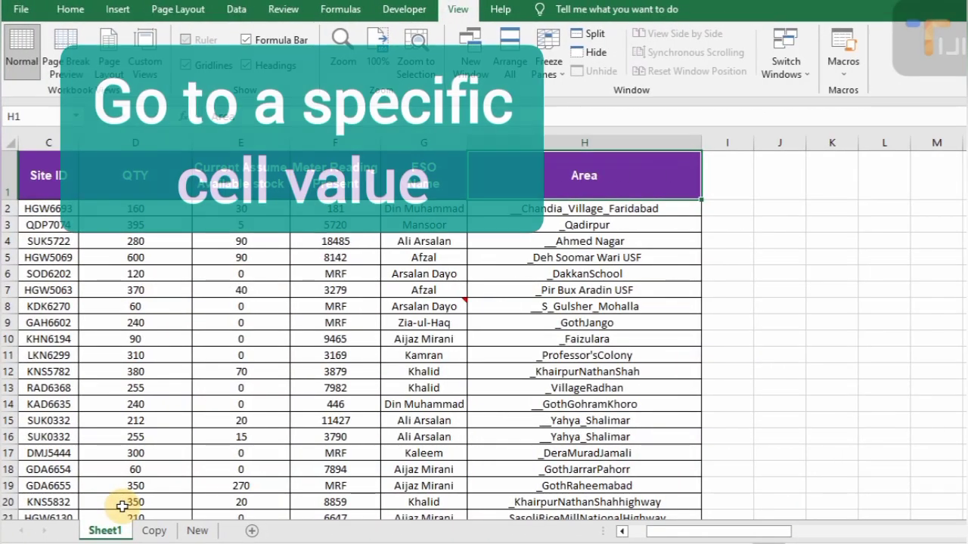
Jump to cell F155, which holds the meter reading 9847, using Go To.
key(F5)
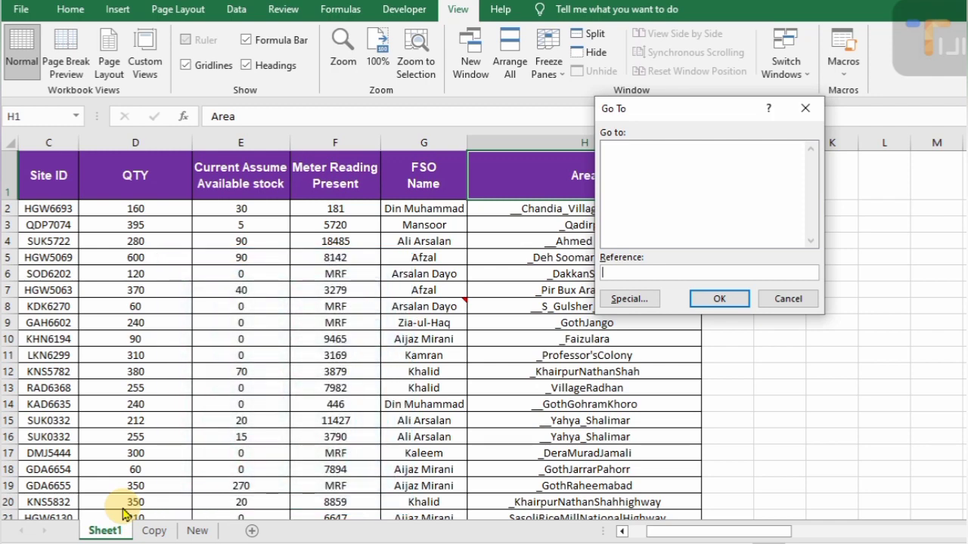
text(f1)
text(55)
key(Return)
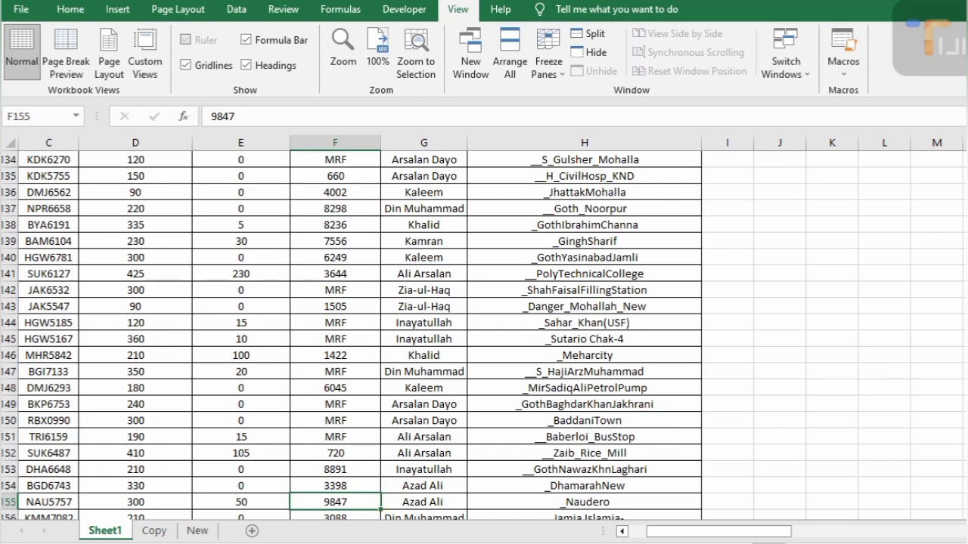
scroll(431, 446, down, 2)
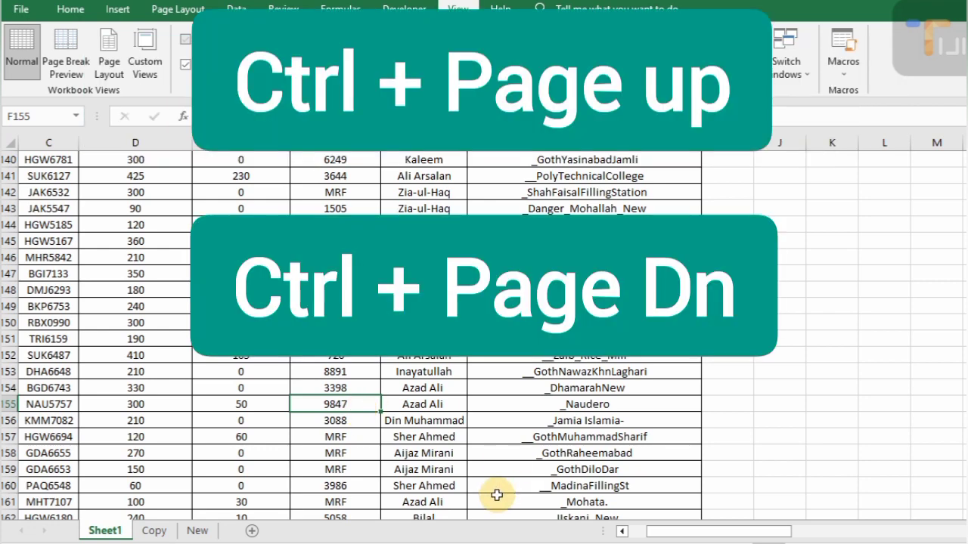
key(ctrl+Page_Down)
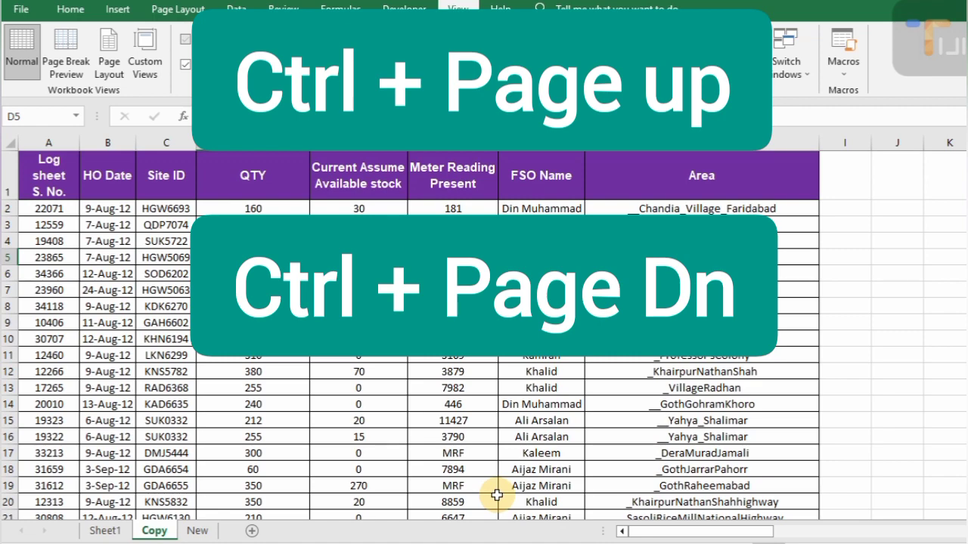
key(ctrl+Page_Down)
key(ctrl+Page_Up)
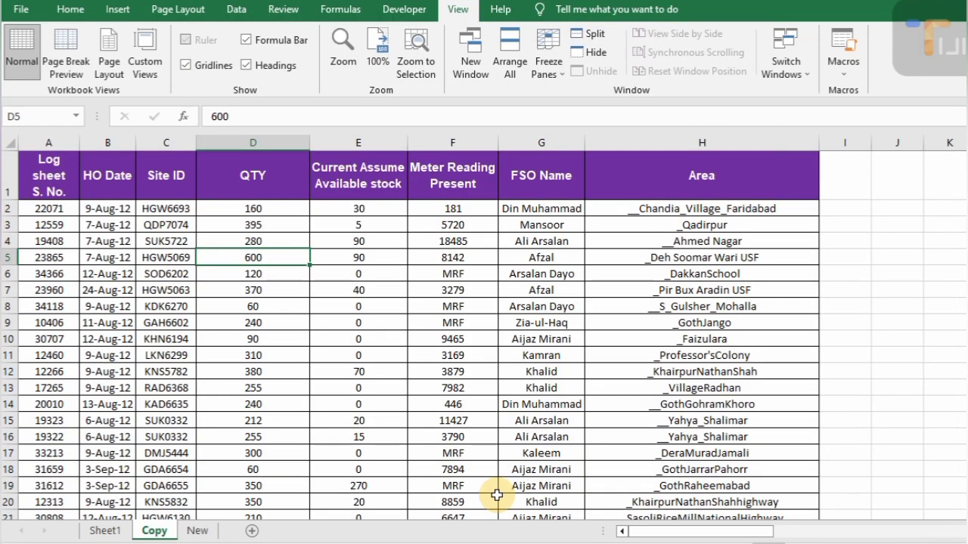
key(ctrl+Page_Up)
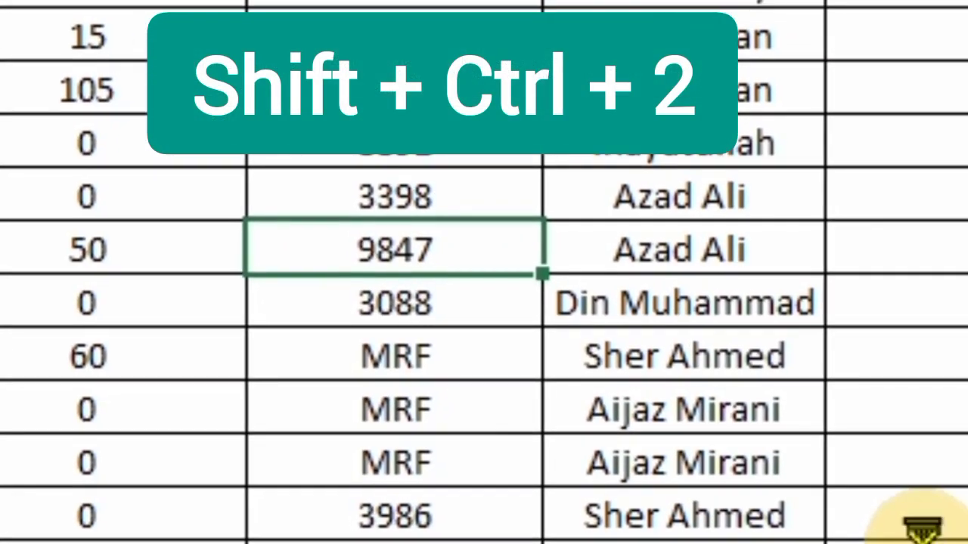
Switch F155's value through time, number and finally date format (16-Dec-26).
key(ctrl+shift+2)
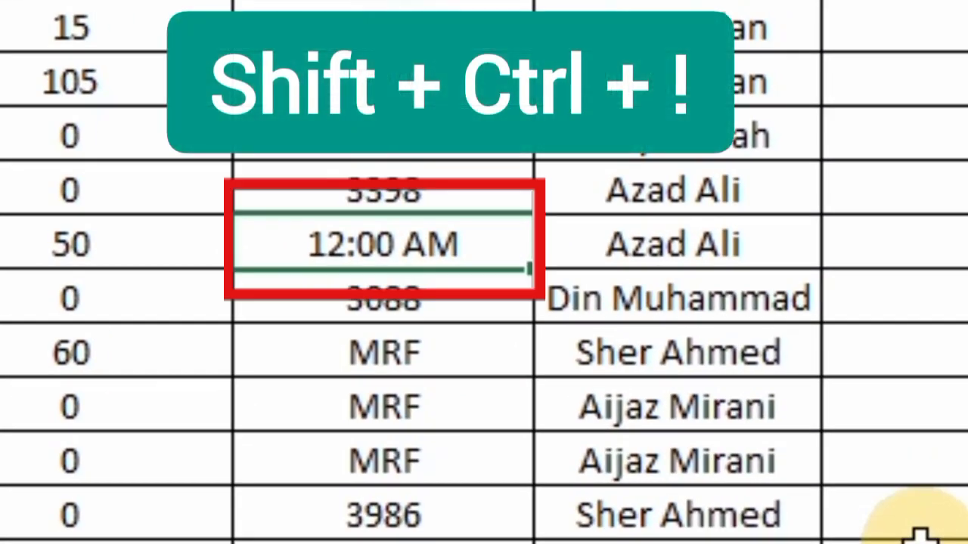
key(ctrl+shift+1)
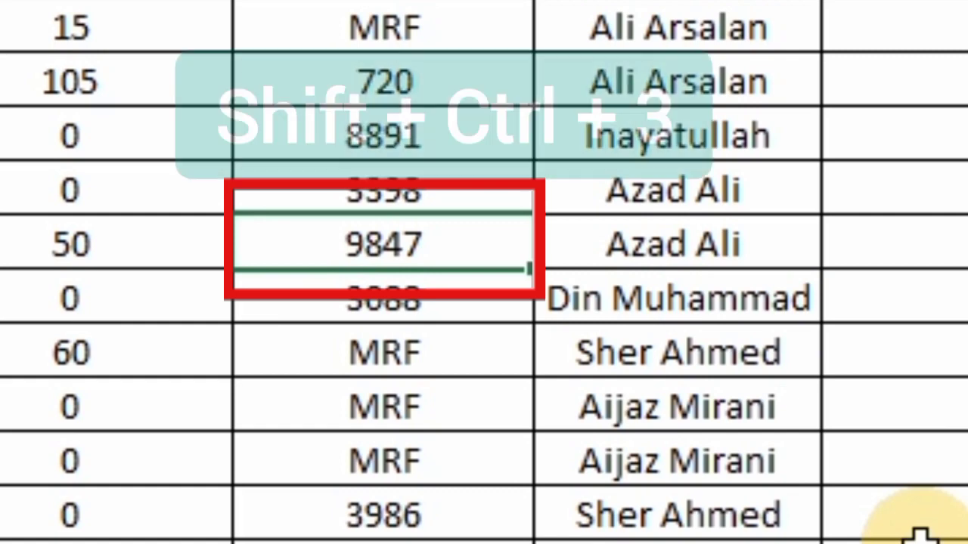
key(ctrl+shift+3)
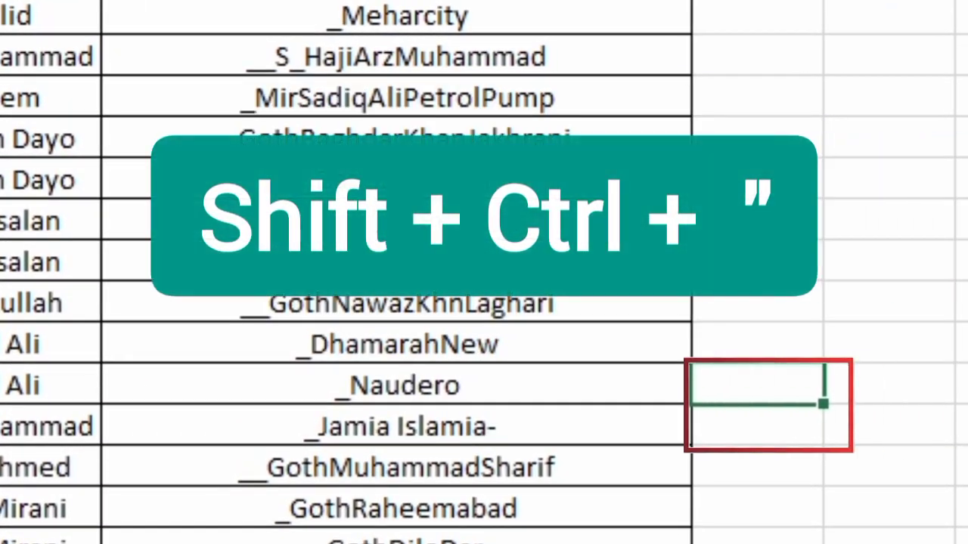
Enter the current time in a blank cell and today's date below it.
key(ctrl+shift+semicolon)
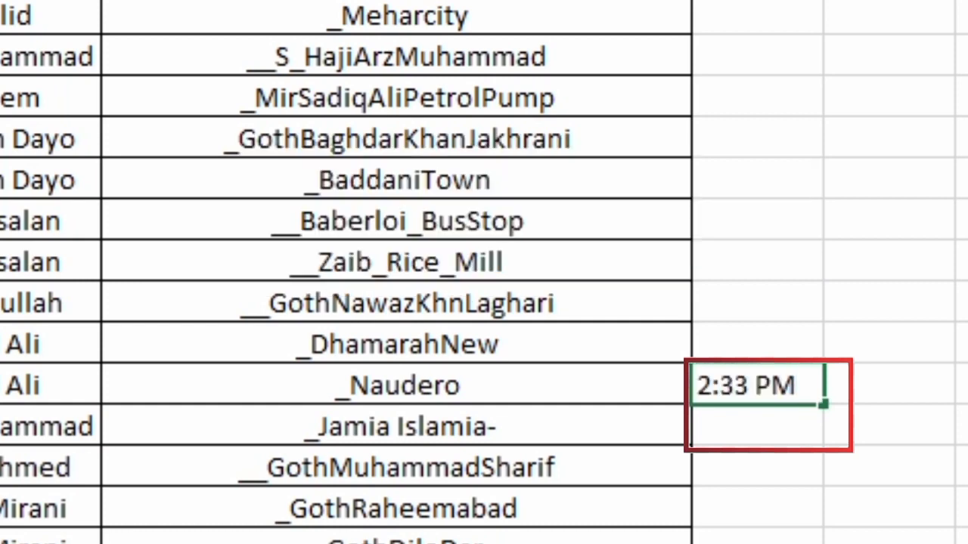
key(Return)
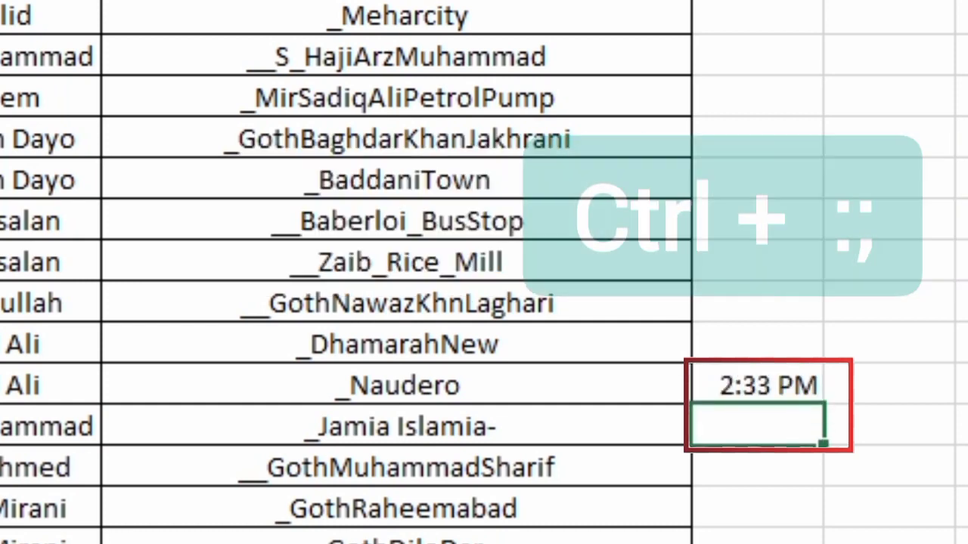
key(ctrl+semicolon)
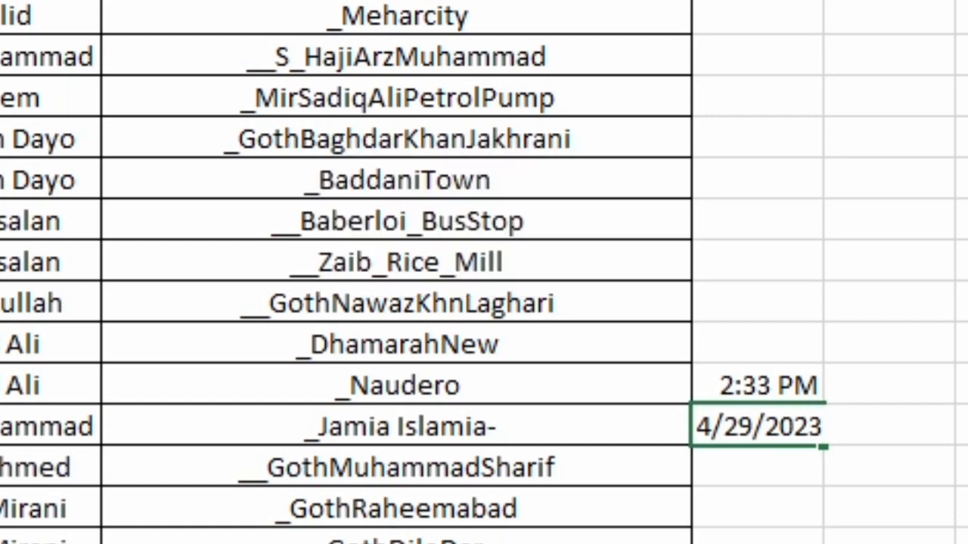
key(Return)
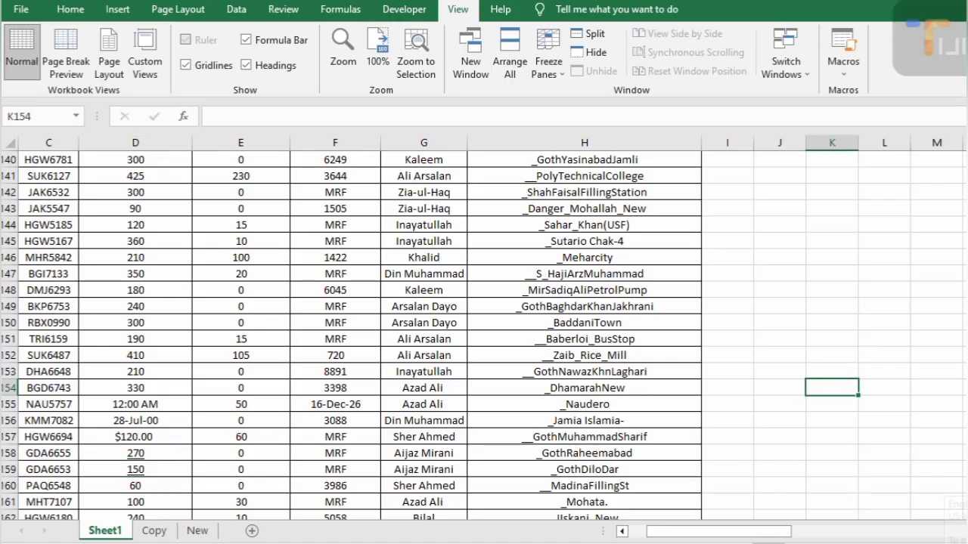
Enter sample text 'kjhkj' in K154 and underline it.
text(kjhkj)
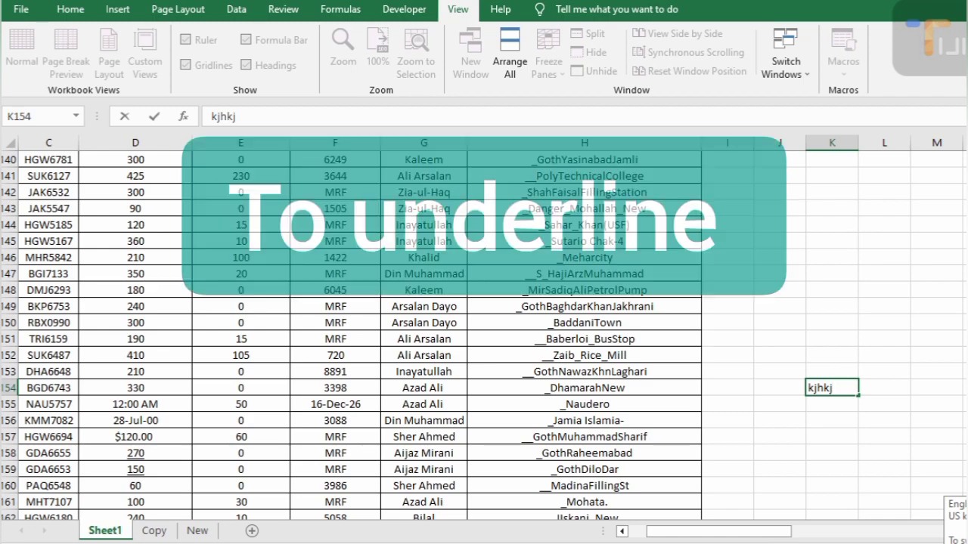
key(ctrl+Return)
key(ctrl+u)
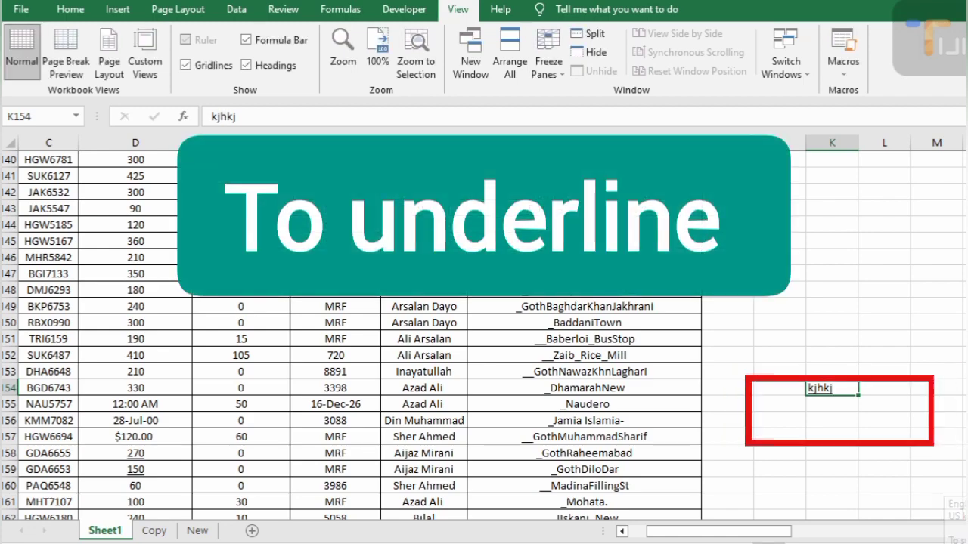
Enter the number 3452345 in K156 with strikethrough.
key(Down)
key(Down)
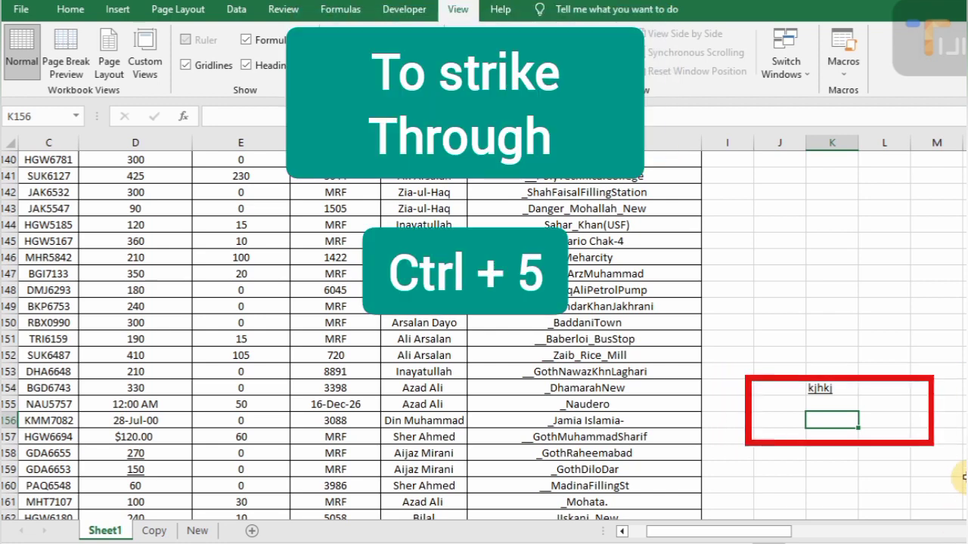
text(3452)
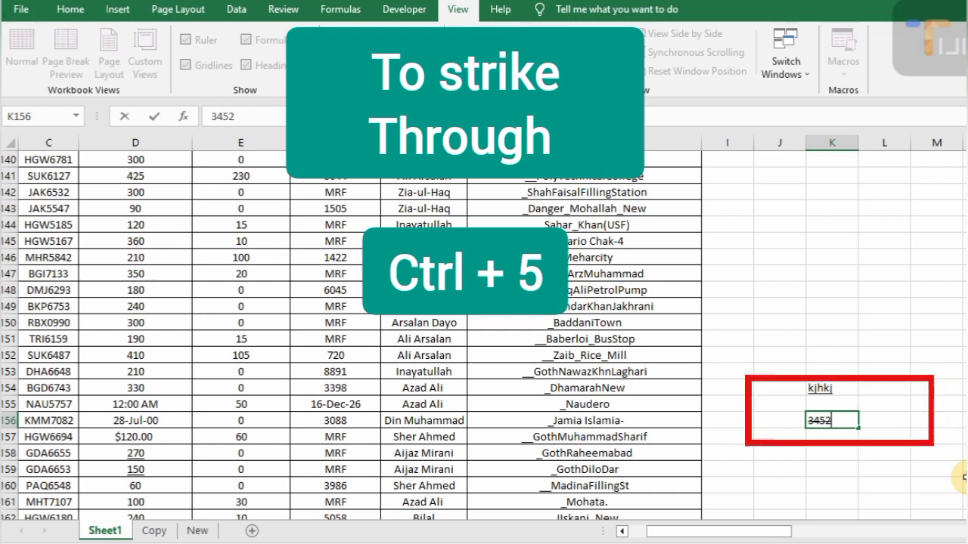
text(345)
key(Return)
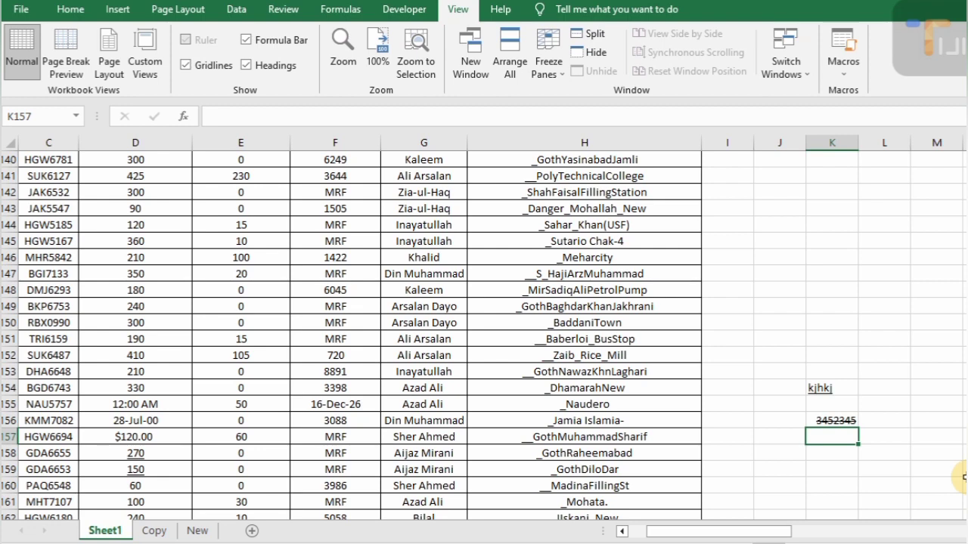
Enter a percent sign in K157 and return to that cell.
text(5)
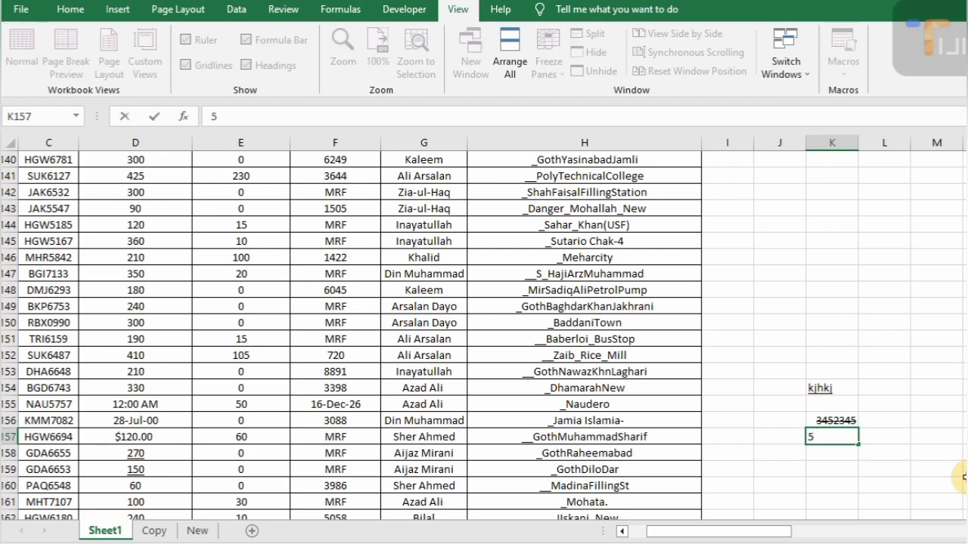
key(BackSpace)
text(%)
key(Return)
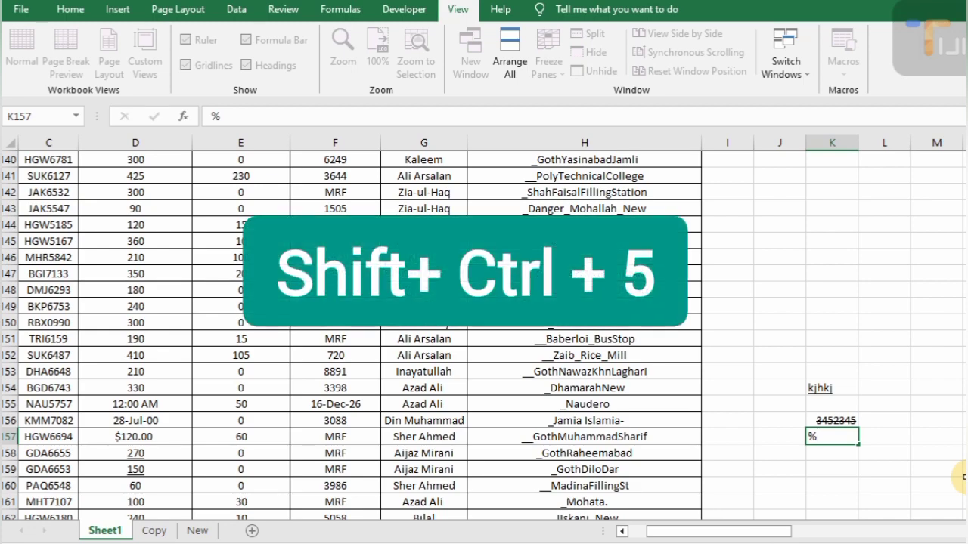
key(Up)
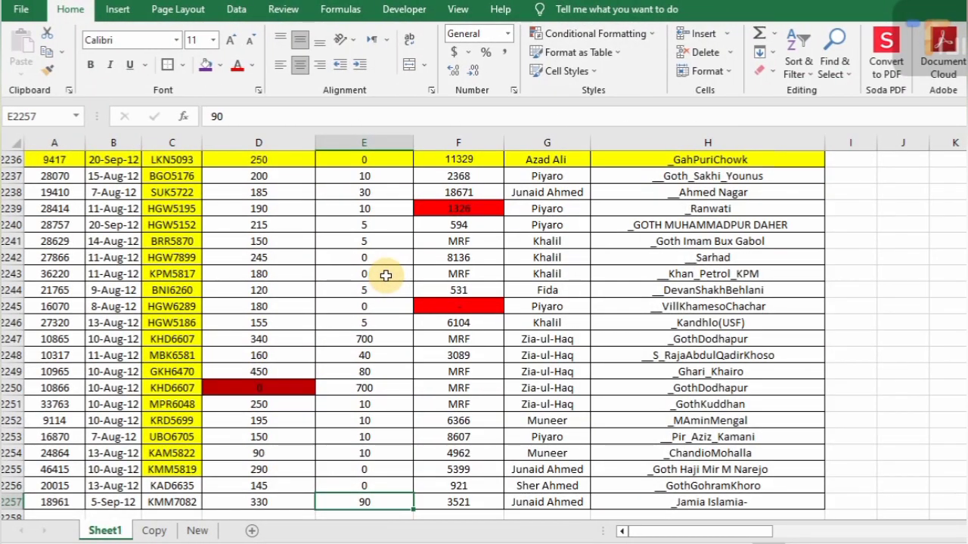
AutoSum column E in E2258 with =SUM(E2:E2257), giving 73189.
key(Down)
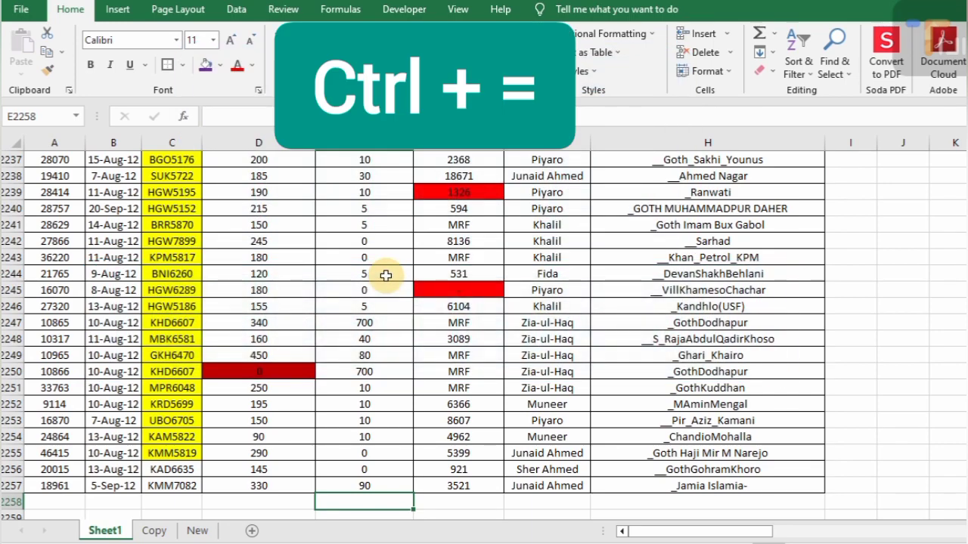
key(alt+equal)
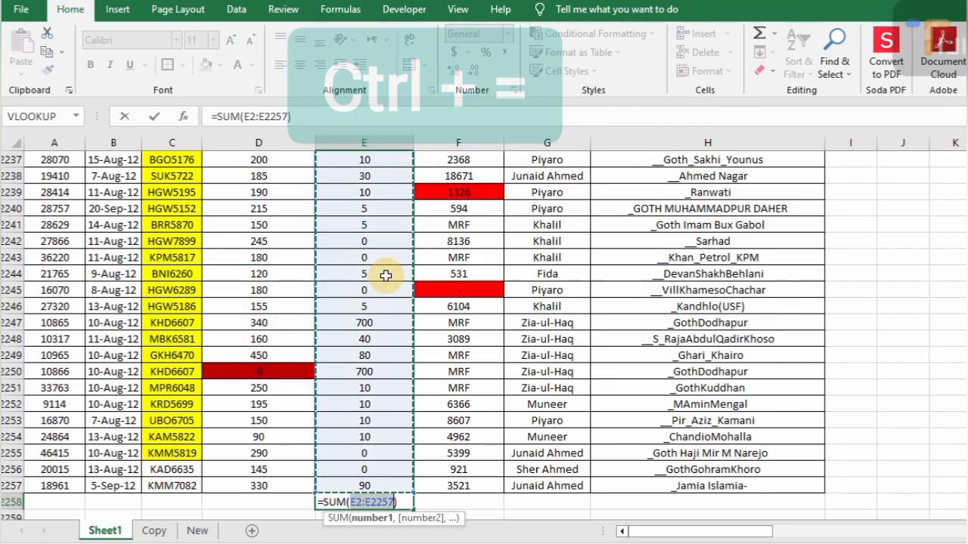
key(Return)
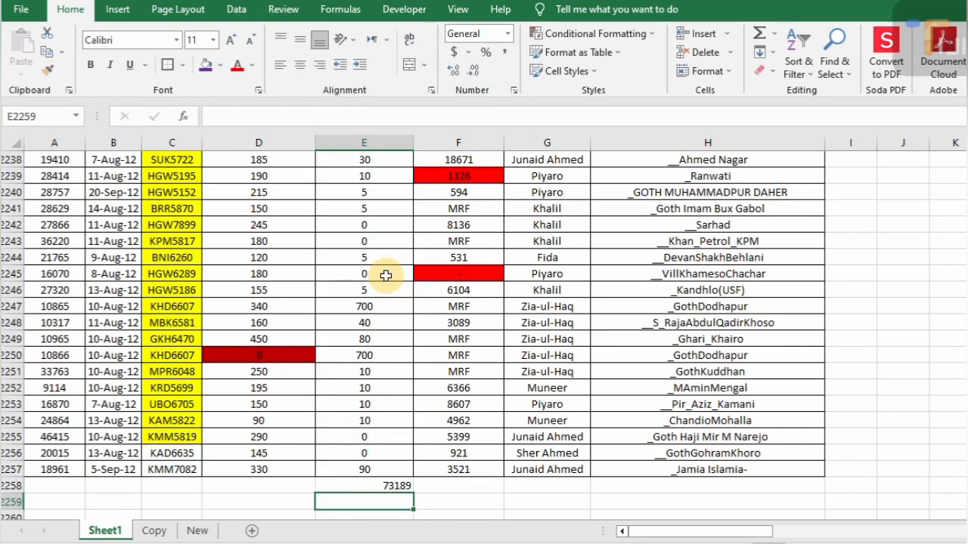
key(Up)
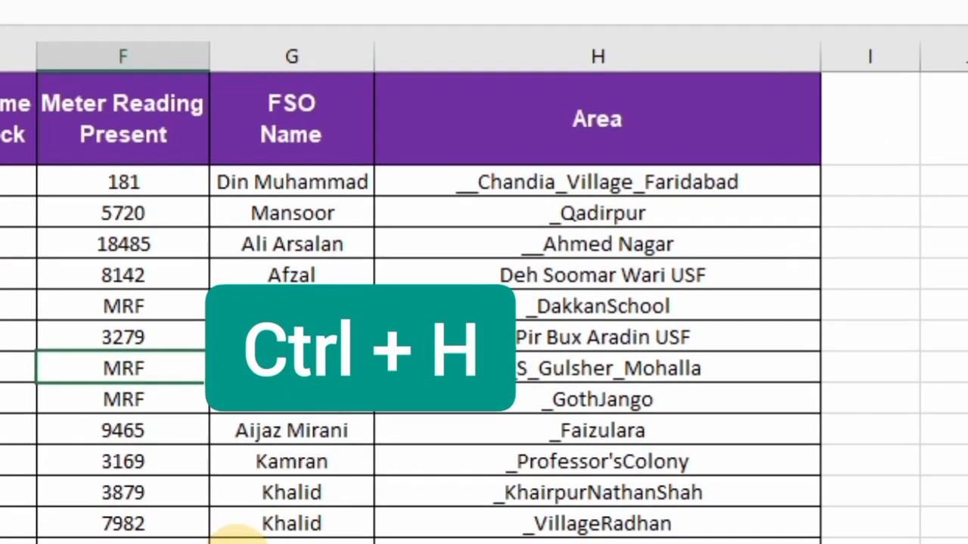
Replace all 579 occurrences of MRF with 7989 across the sheet.
key(ctrl+h)
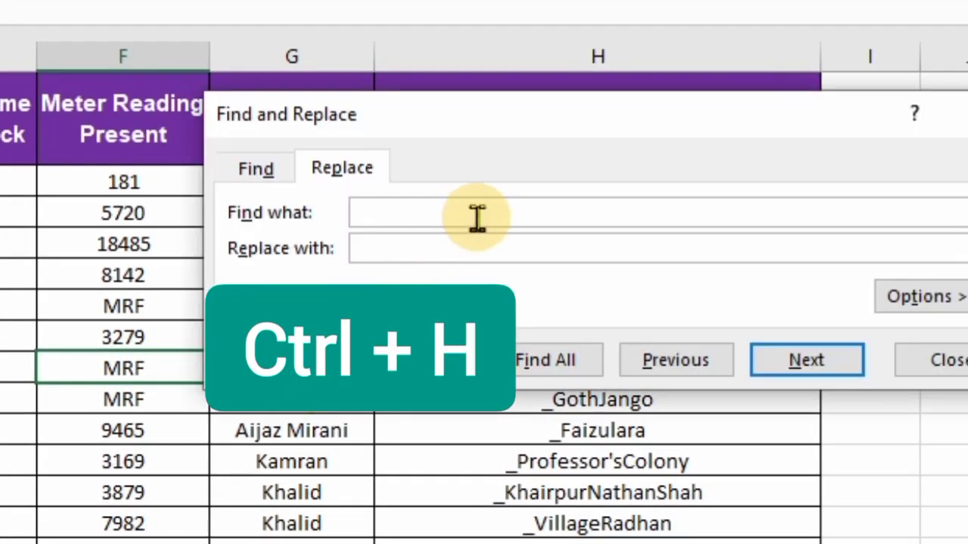
text(M)
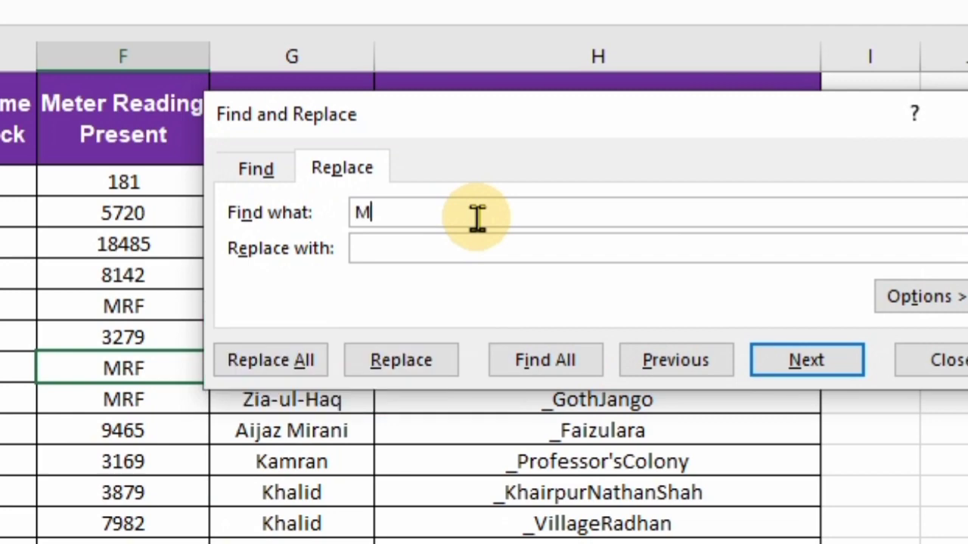
text(RF)
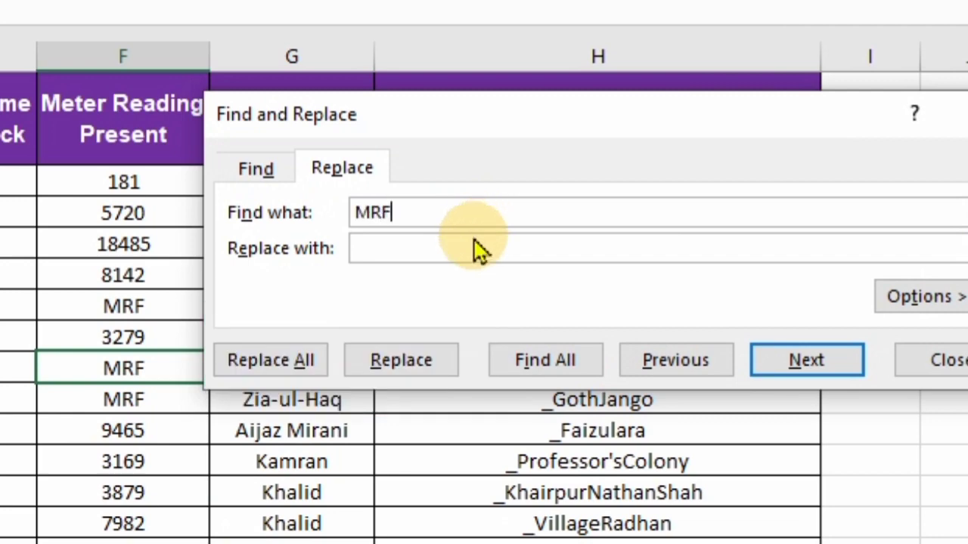
click(470, 247)
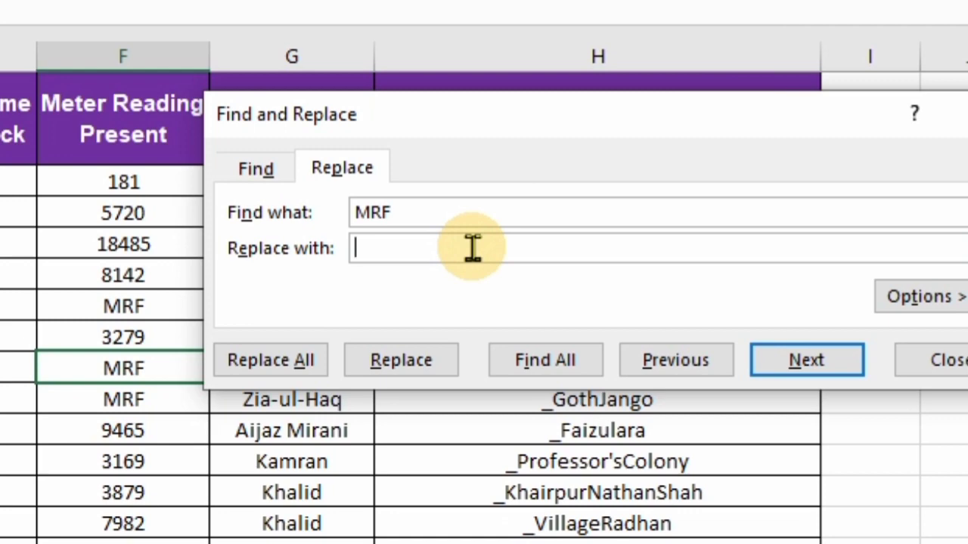
text(798)
text(9)
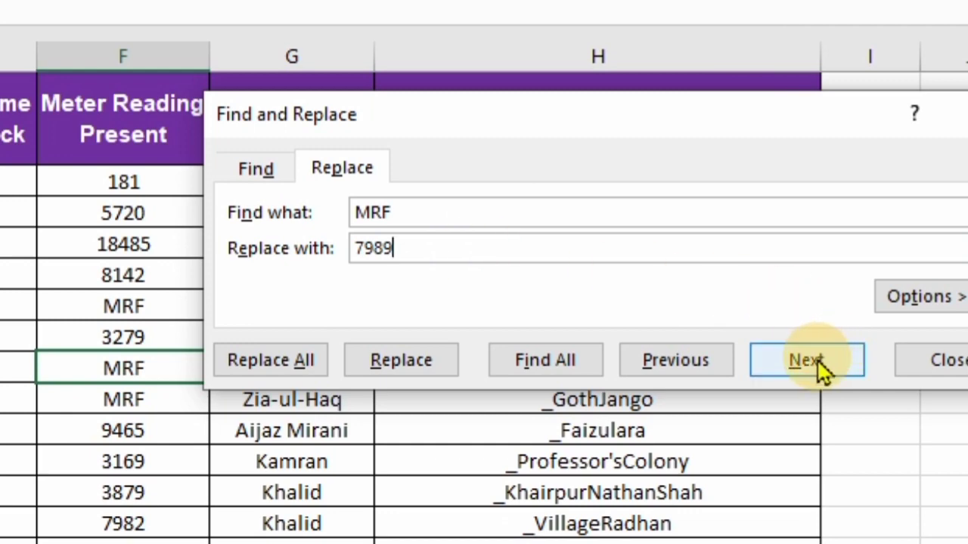
click(307, 368)
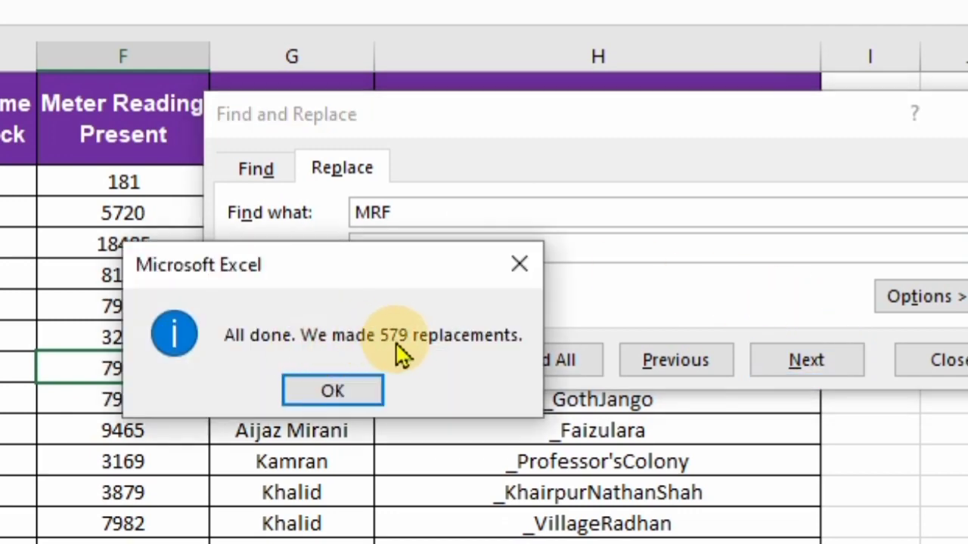
click(356, 398)
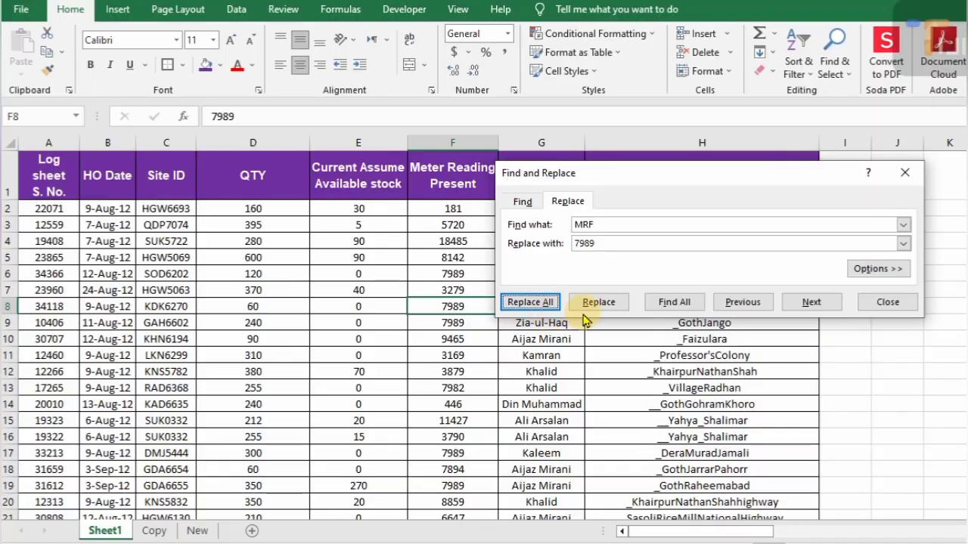
Confirm no further MRF matches exist and close Find and Replace.
click(810, 303)
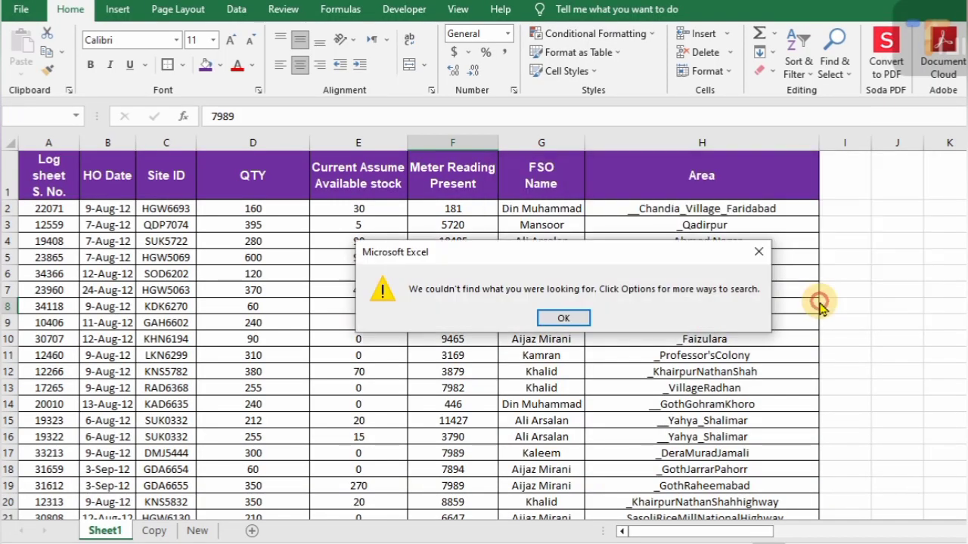
click(563, 318)
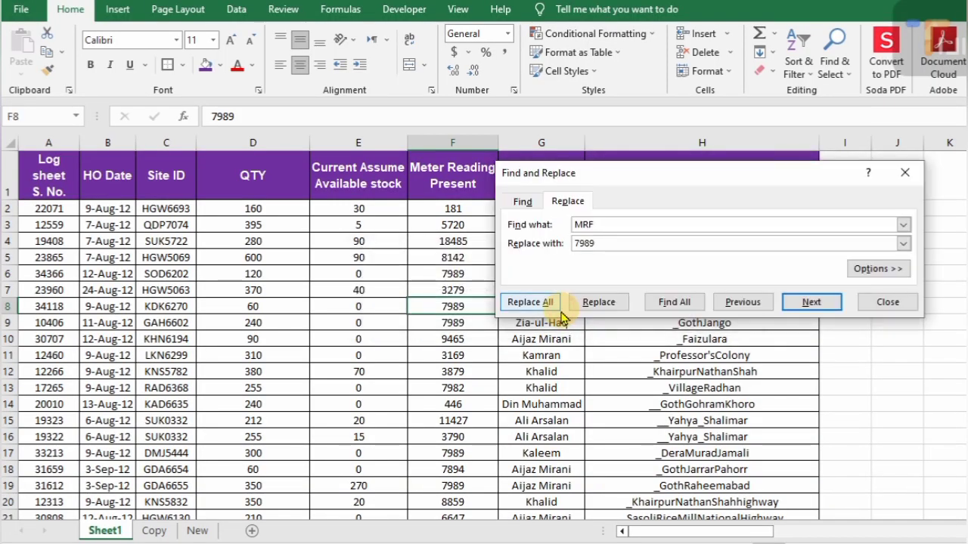
click(600, 303)
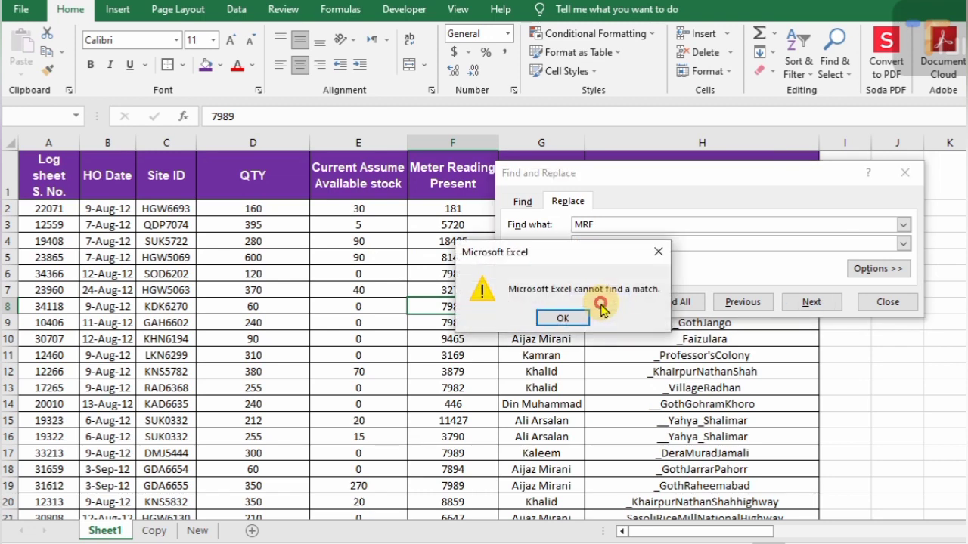
click(566, 319)
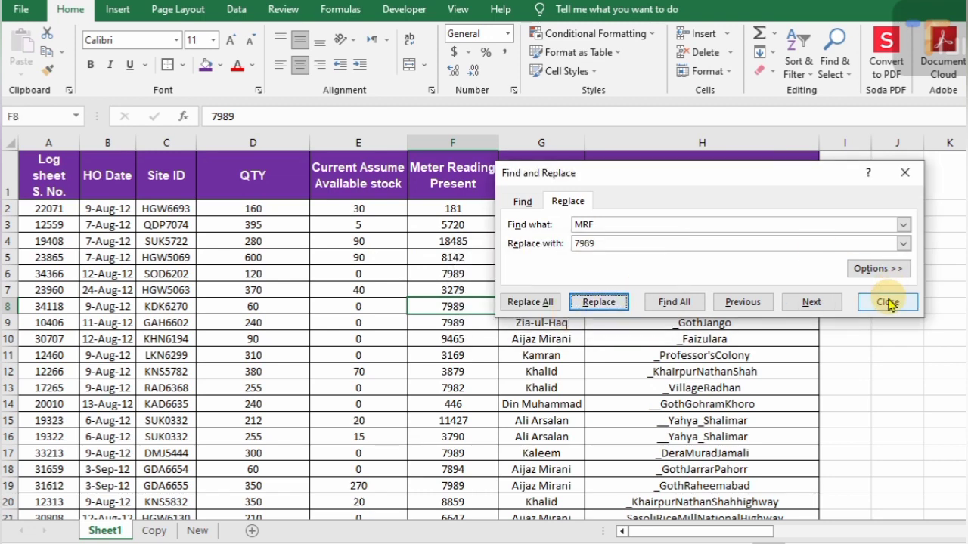
click(889, 303)
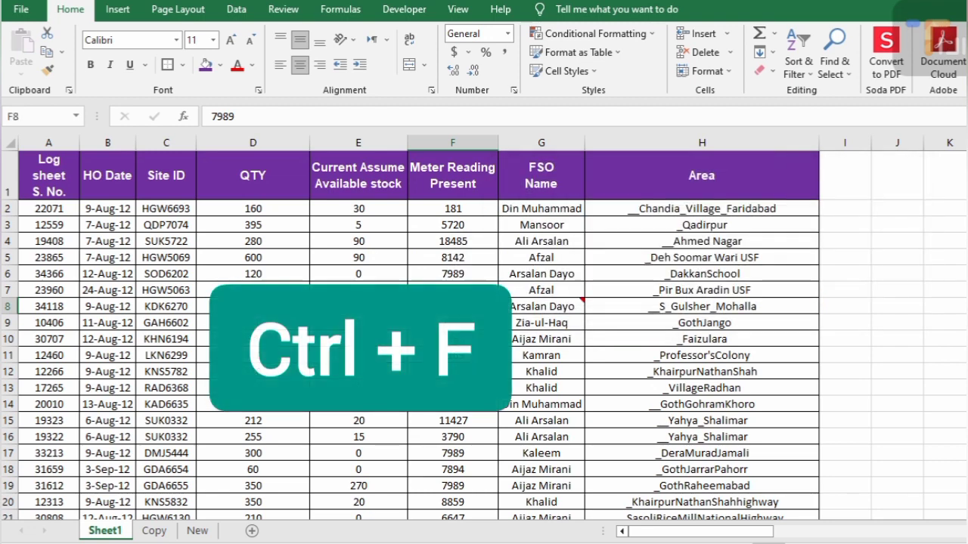
Search the sheet again for MRF to confirm none remain.
click(452, 387)
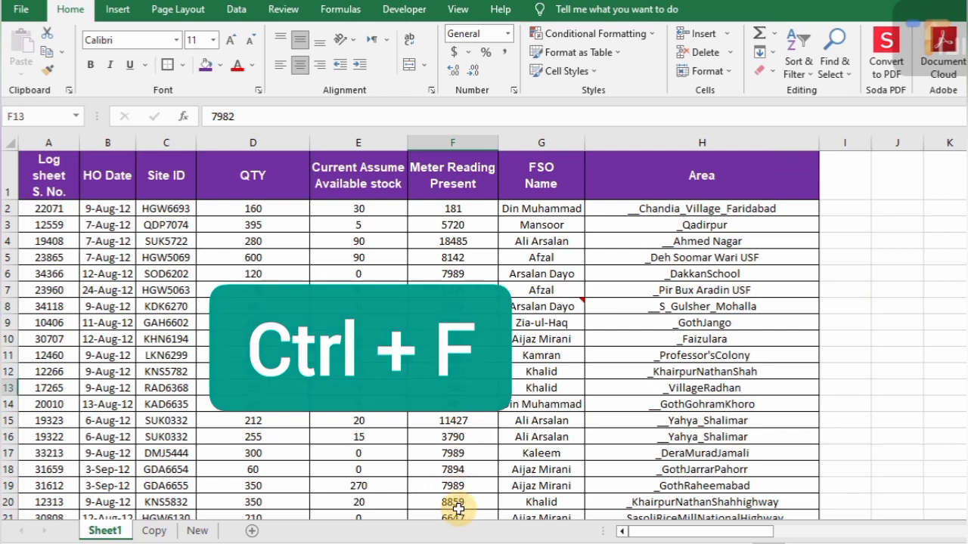
key(ctrl+f)
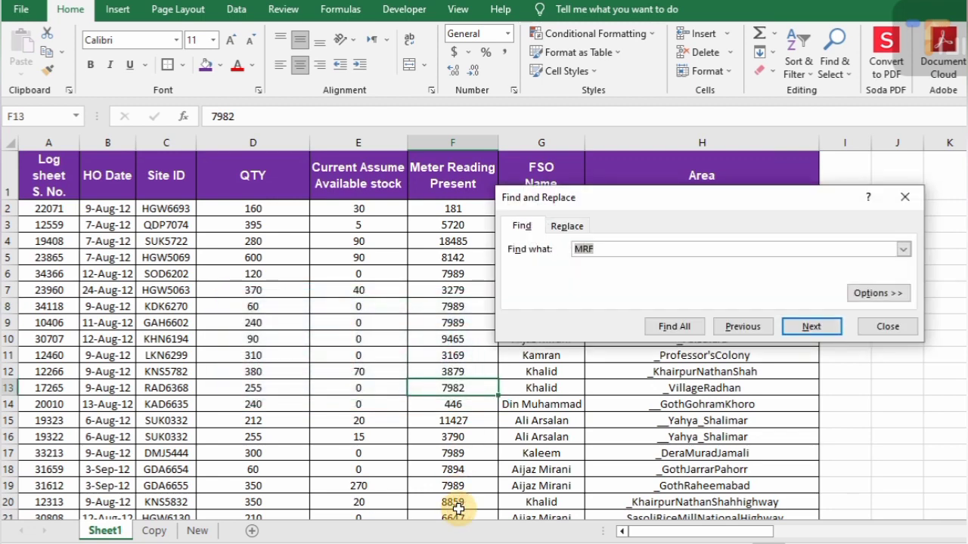
click(810, 320)
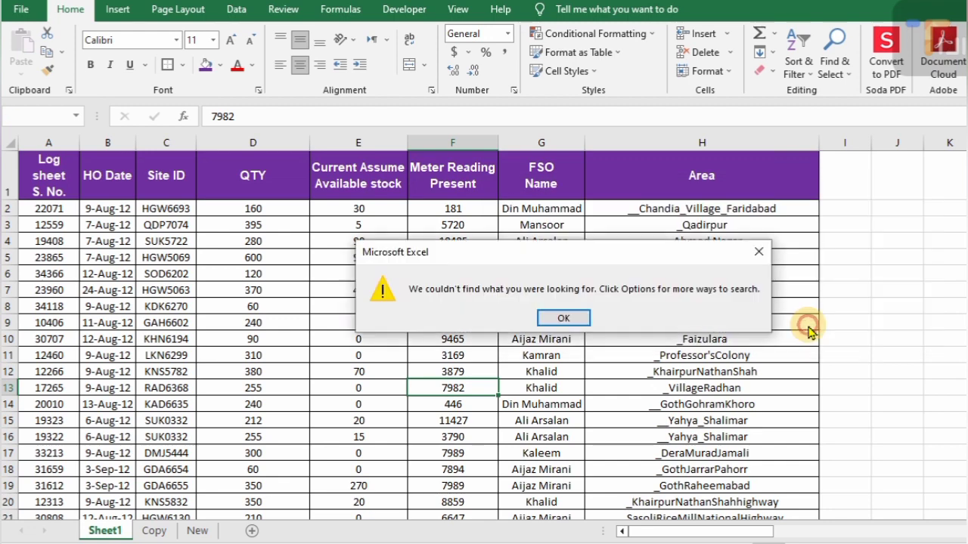
click(568, 321)
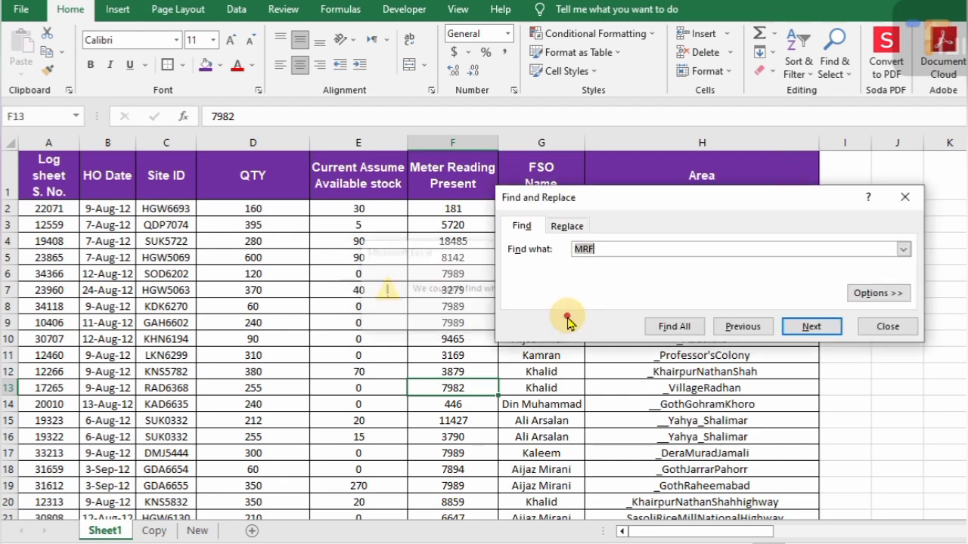
click(886, 326)
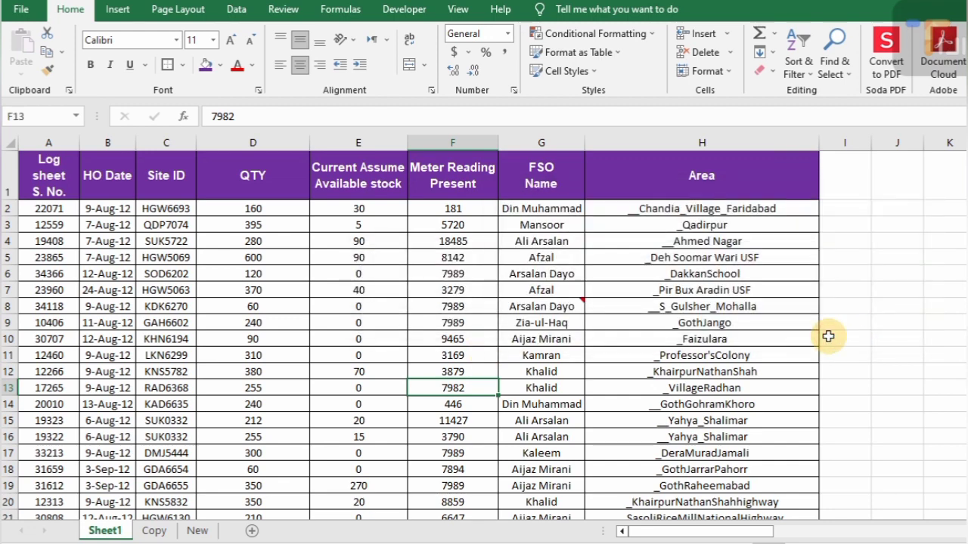
Find successive cells containing 7899, such as HGW7899 down to row 1159.
key(ctrl+f)
text(7899)
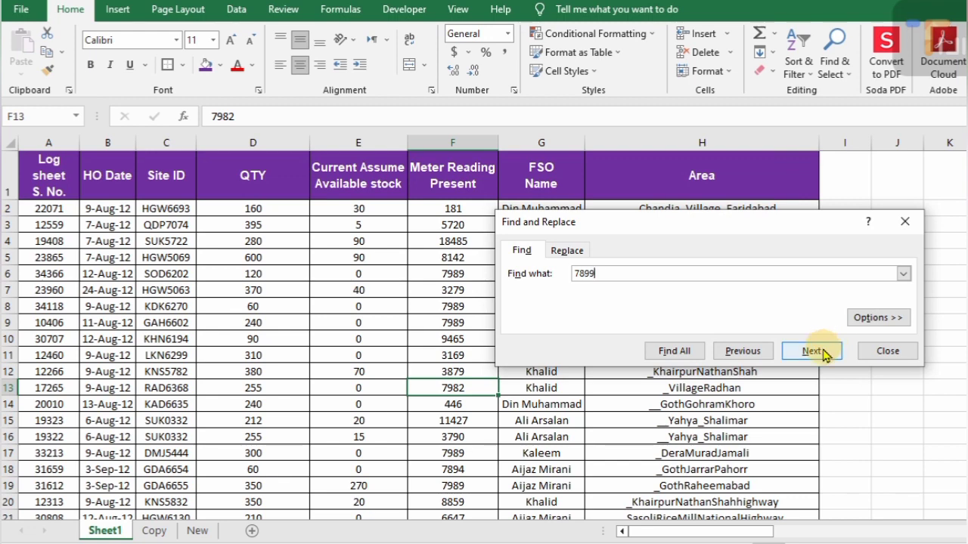
click(827, 350)
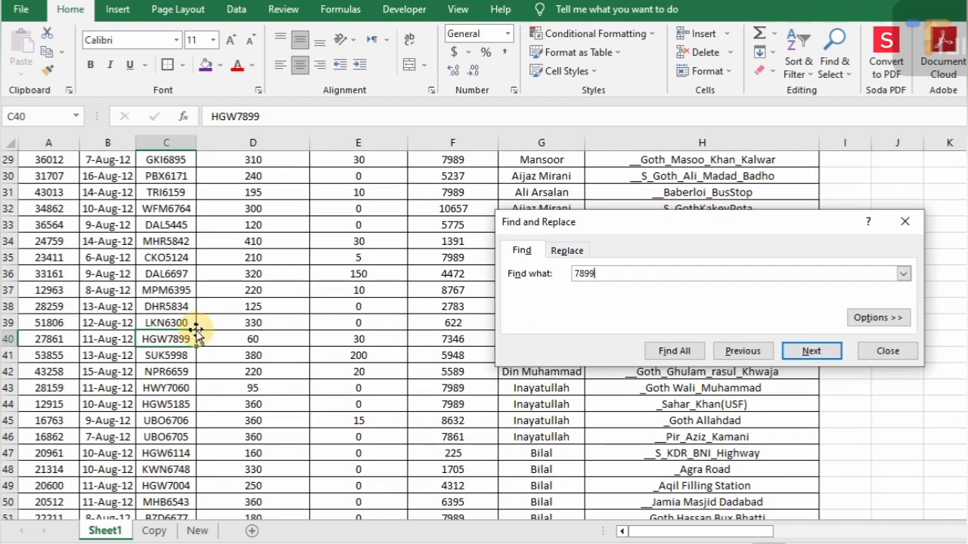
click(815, 353)
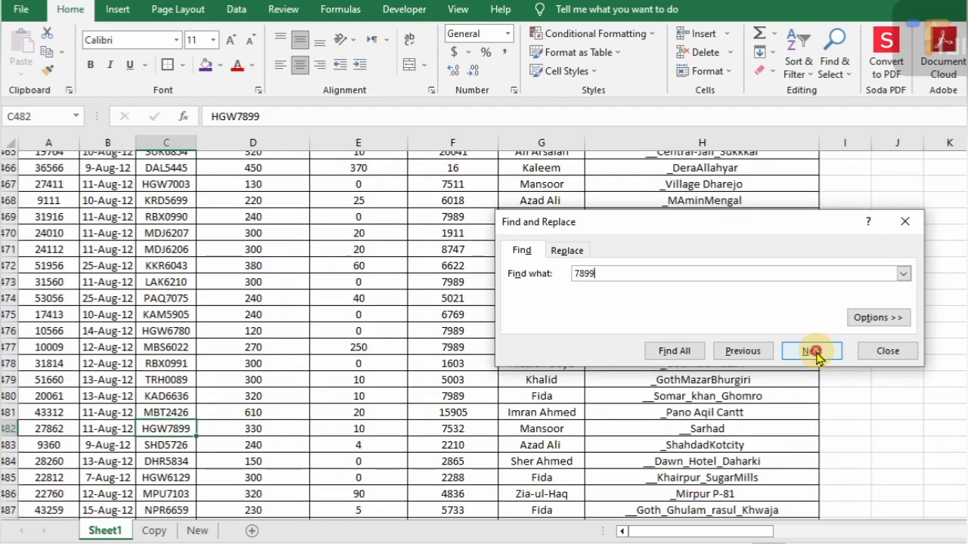
click(815, 352)
click(815, 352)
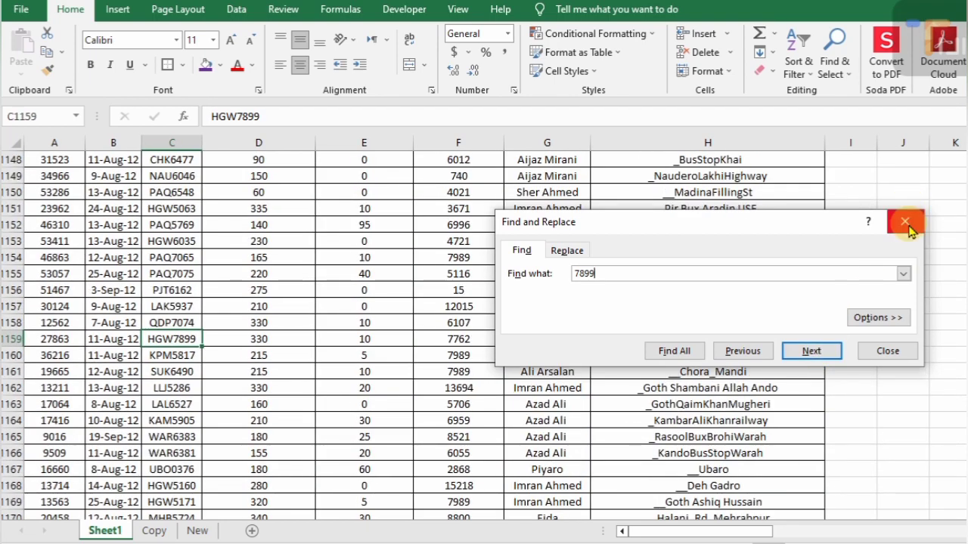
click(905, 221)
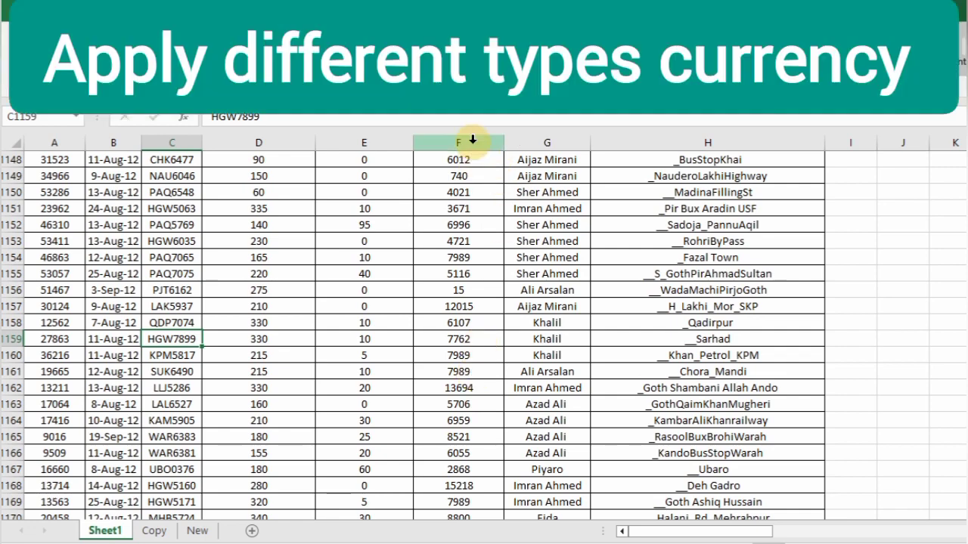
Format readings F2 to the data's end as Currency, 0 decimals, Rs Urdu (Pakistan) symbol.
click(473, 139)
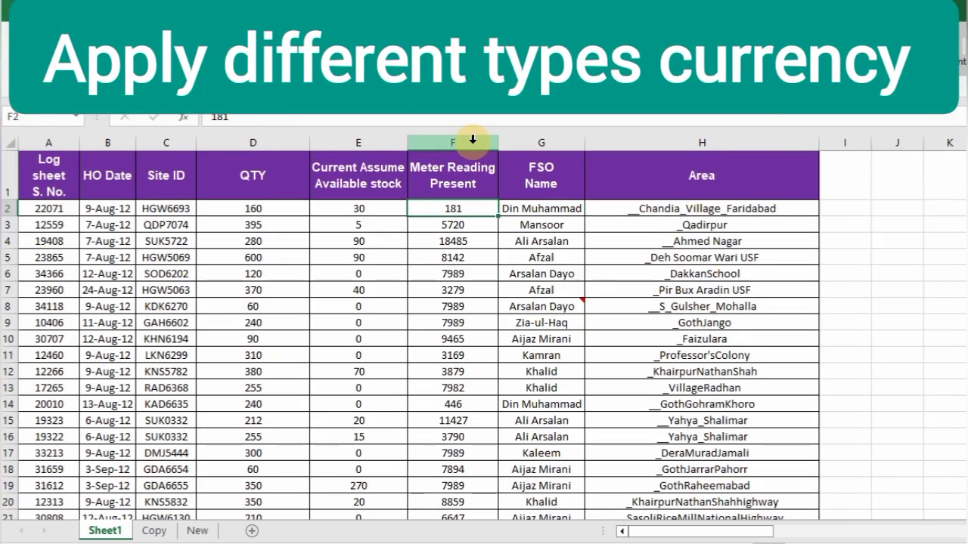
key(Up)
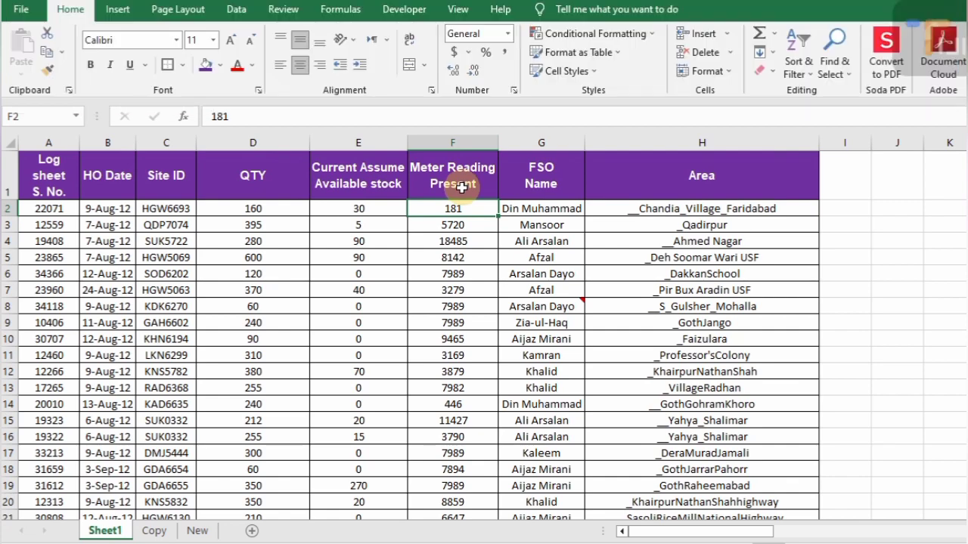
key(ctrl+shift+Down)
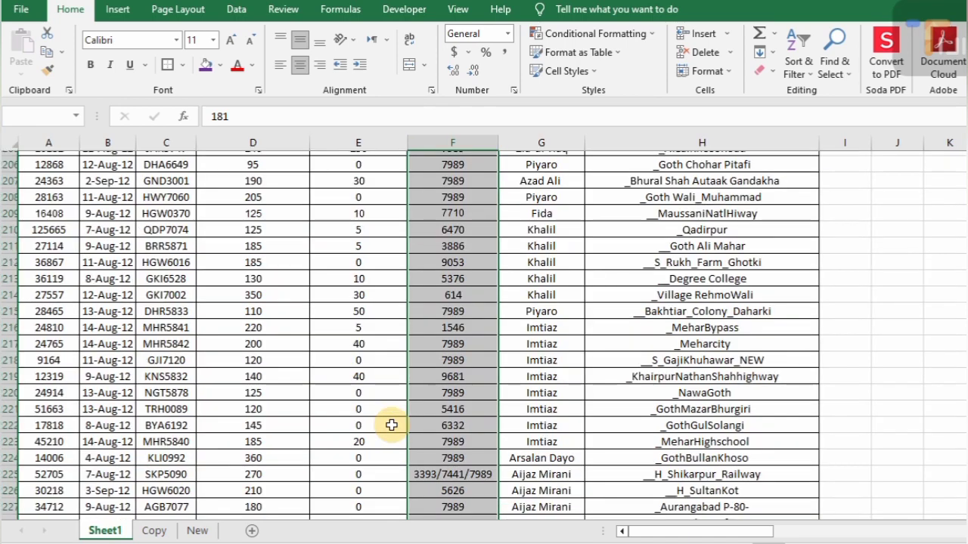
key(ctrl+1)
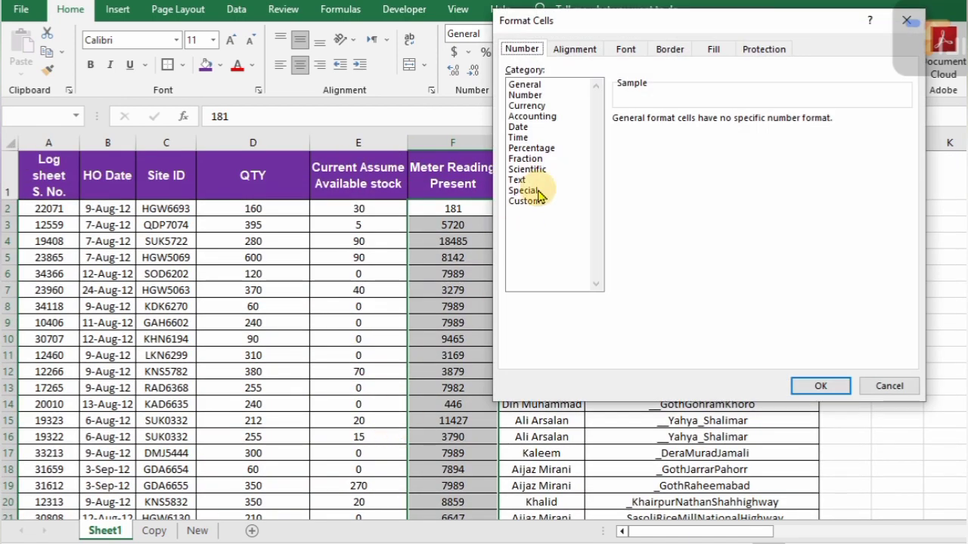
click(539, 107)
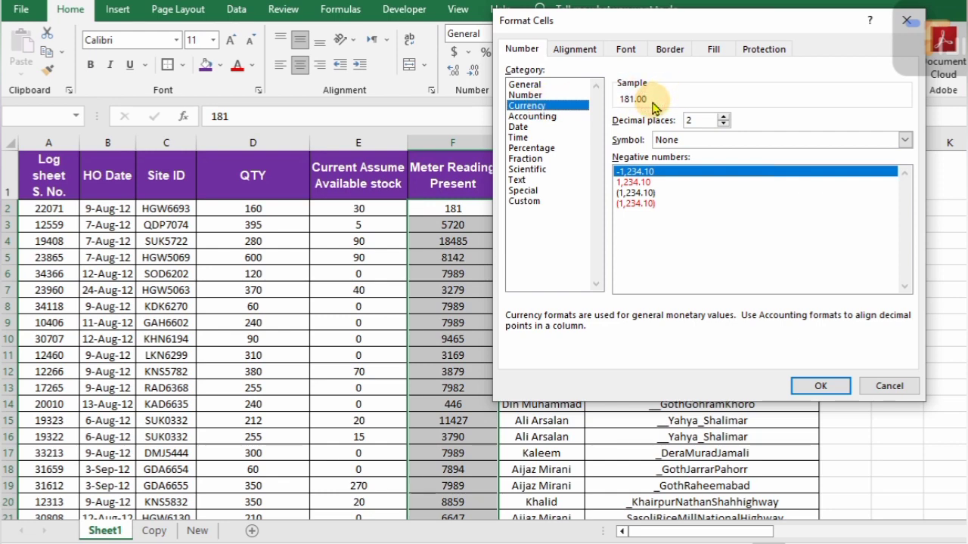
click(724, 126)
click(723, 127)
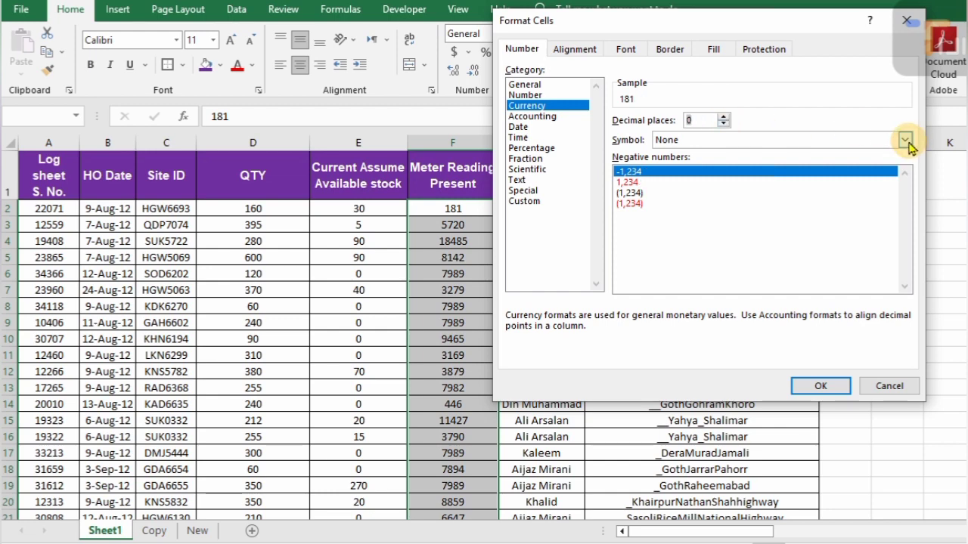
click(904, 140)
scroll(724, 318, down, 20)
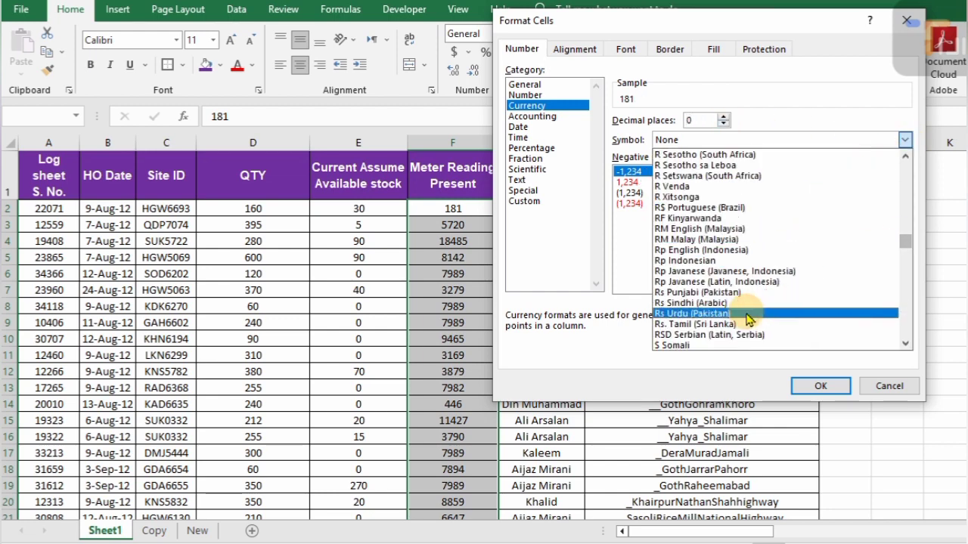
click(725, 314)
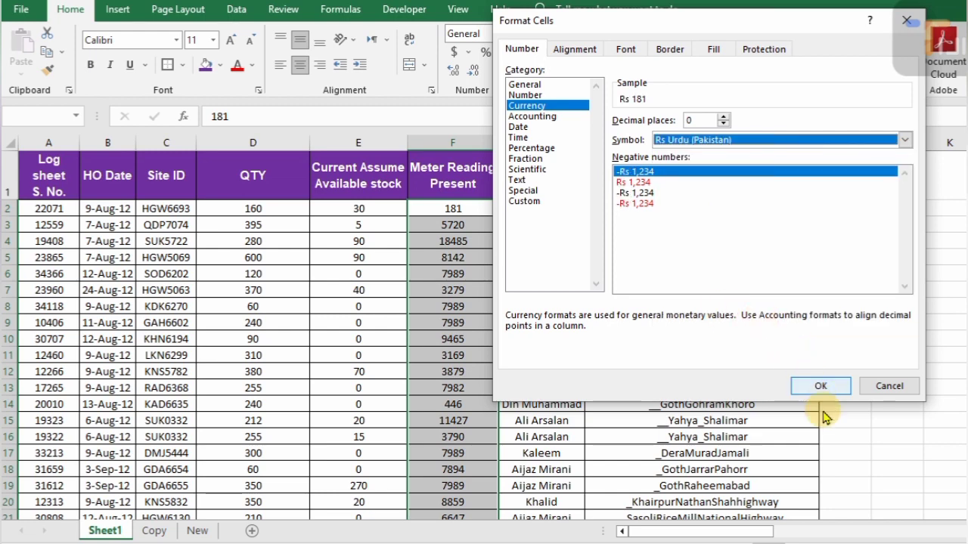
click(822, 386)
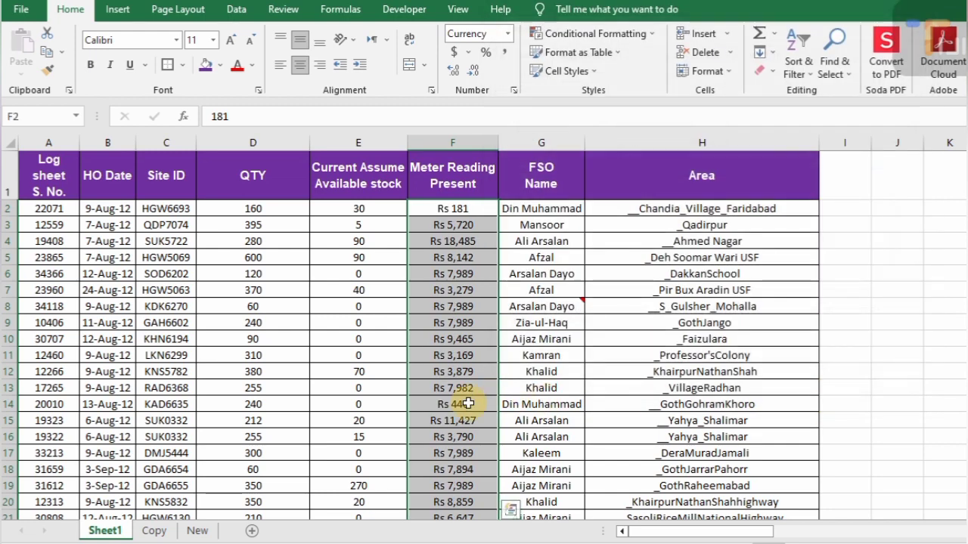
Try dollar accounting format, then undo the formatting back to plain numbers.
click(452, 52)
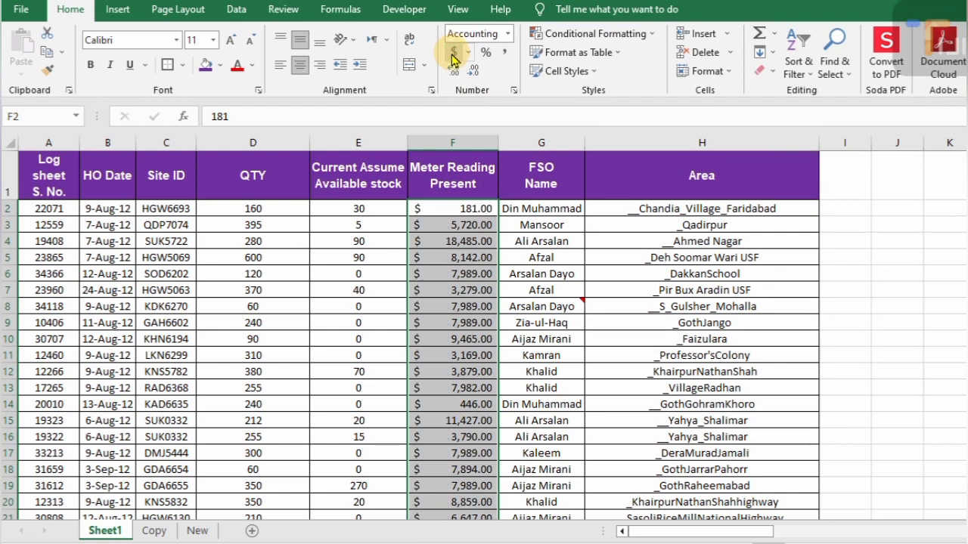
key(ctrl+z)
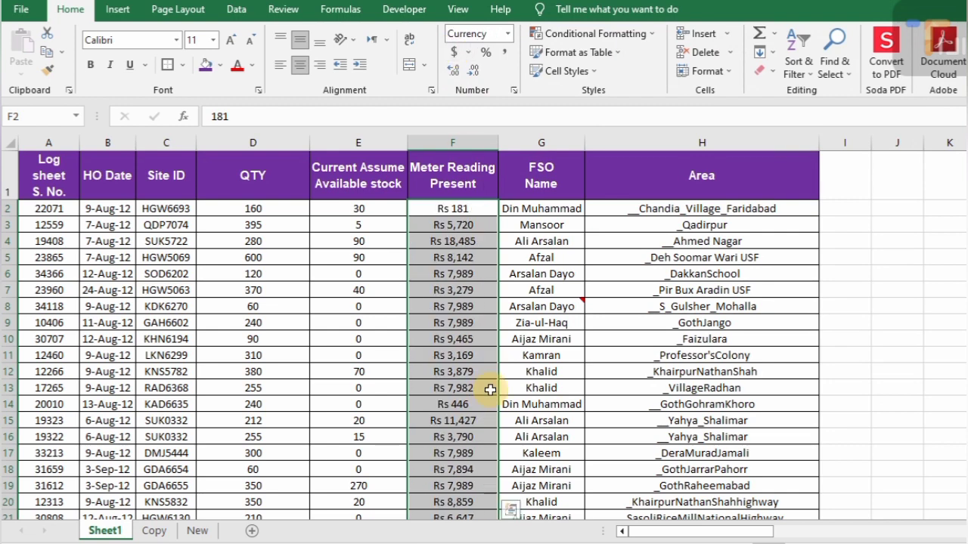
key(ctrl+z)
click(480, 356)
Filter the table to rows matching the selected FSO Name cell's value.
click(541, 404)
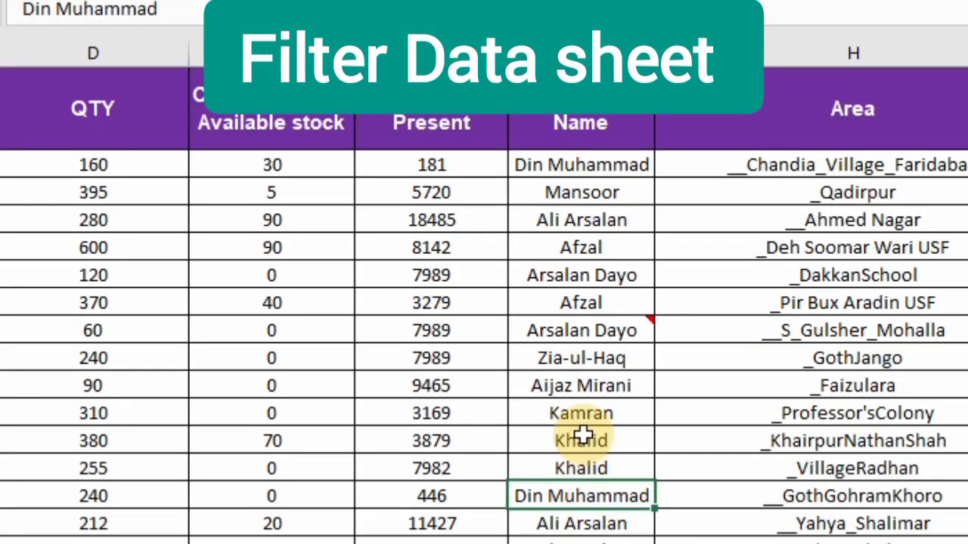
click(582, 445)
right_click(583, 446)
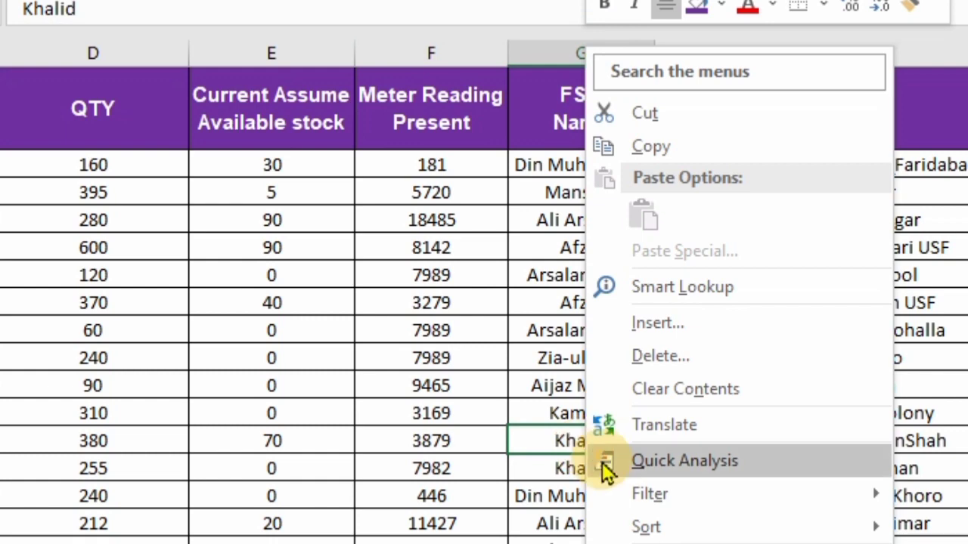
mouse_move(652, 493)
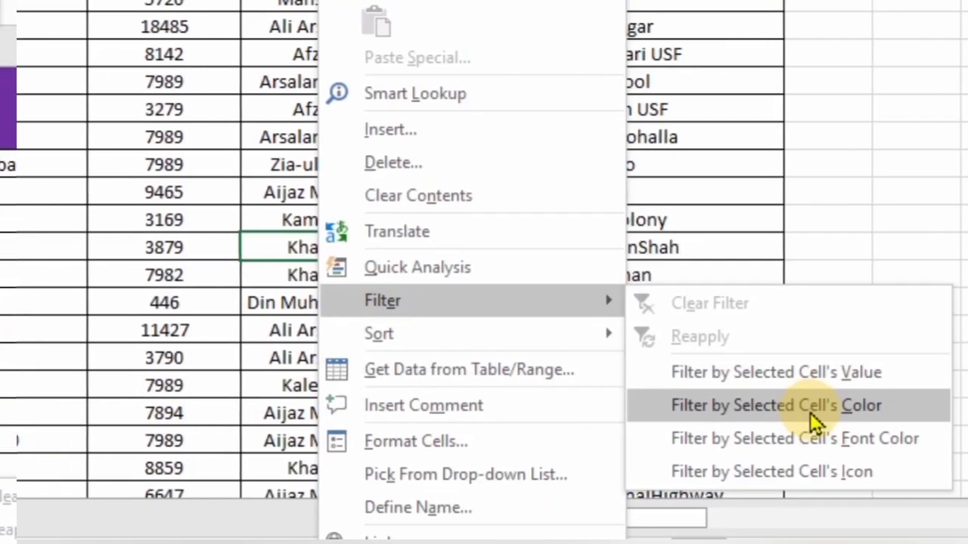
click(799, 370)
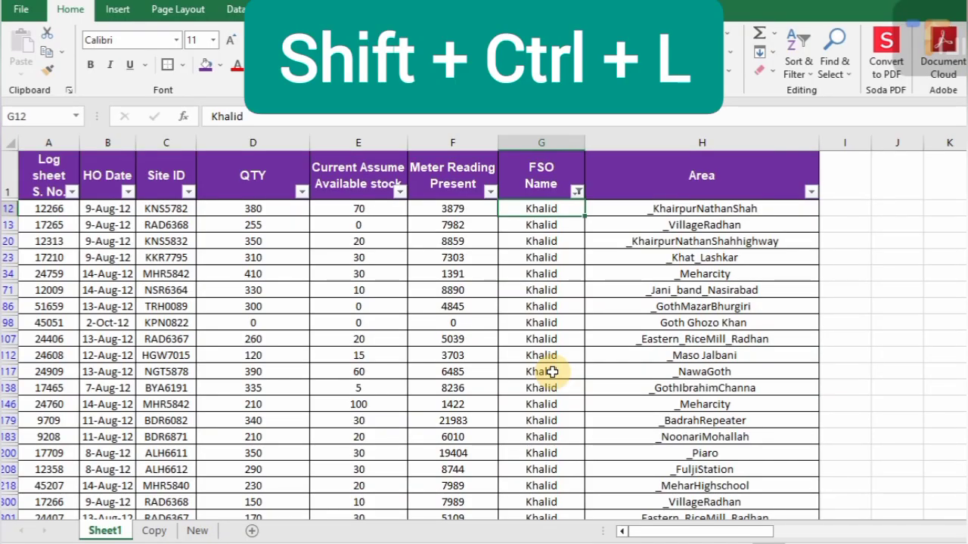
Clear the filter and turn AutoFilter back on with Alt+D+F+F.
key(ctrl+shift+l)
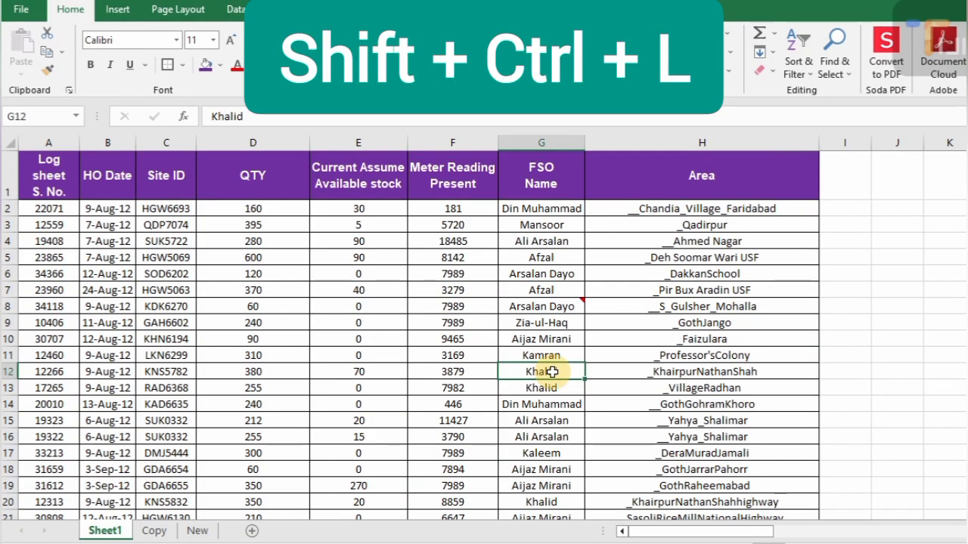
click(541, 437)
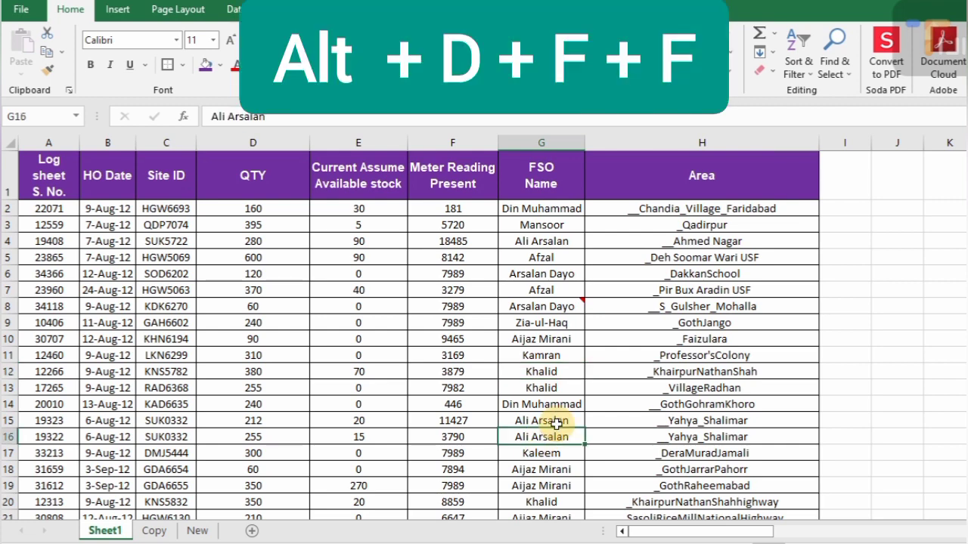
key(alt)
key(d)
key(f)
key(f)
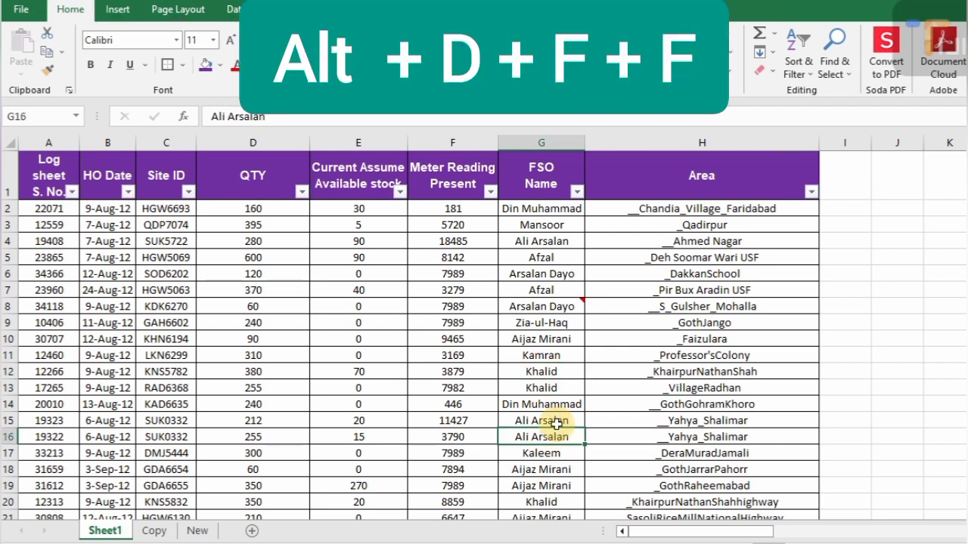
Filter FSO Name to a single officer's 15 rows, then remove filtering entirely.
click(577, 191)
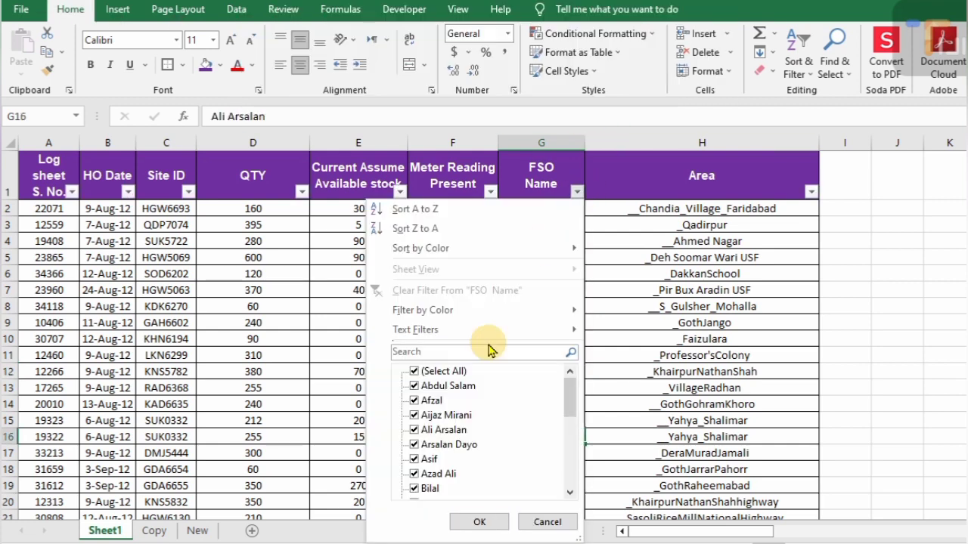
click(415, 371)
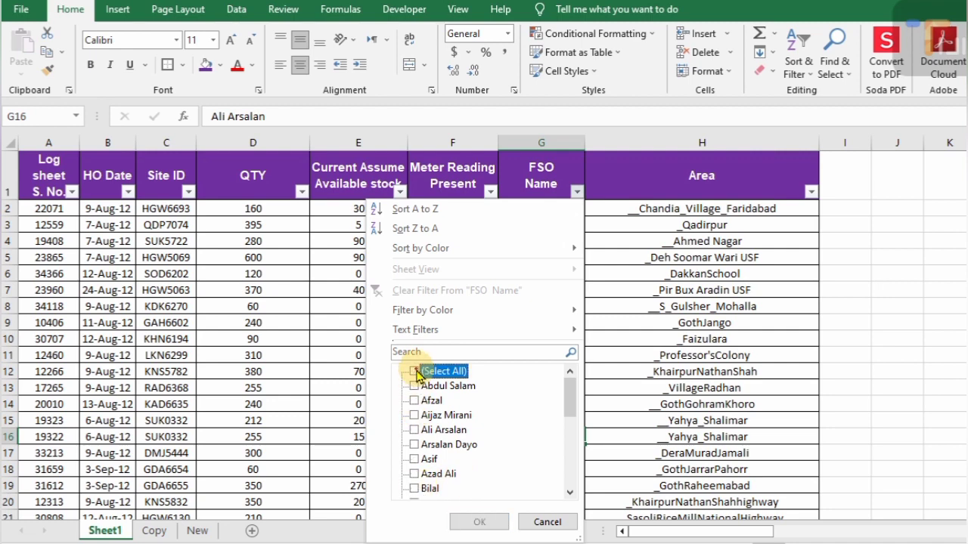
click(415, 488)
click(479, 521)
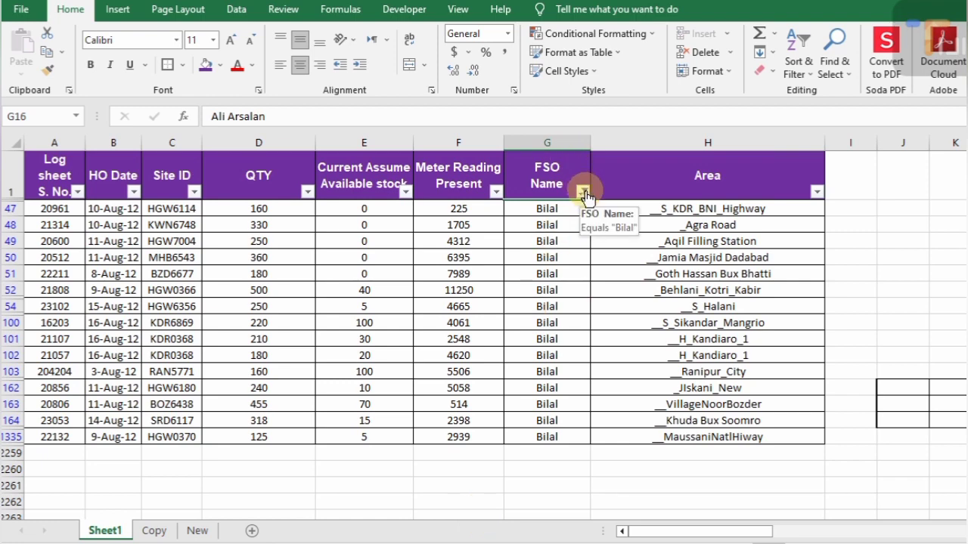
key(alt+d)
key(f)
key(f)
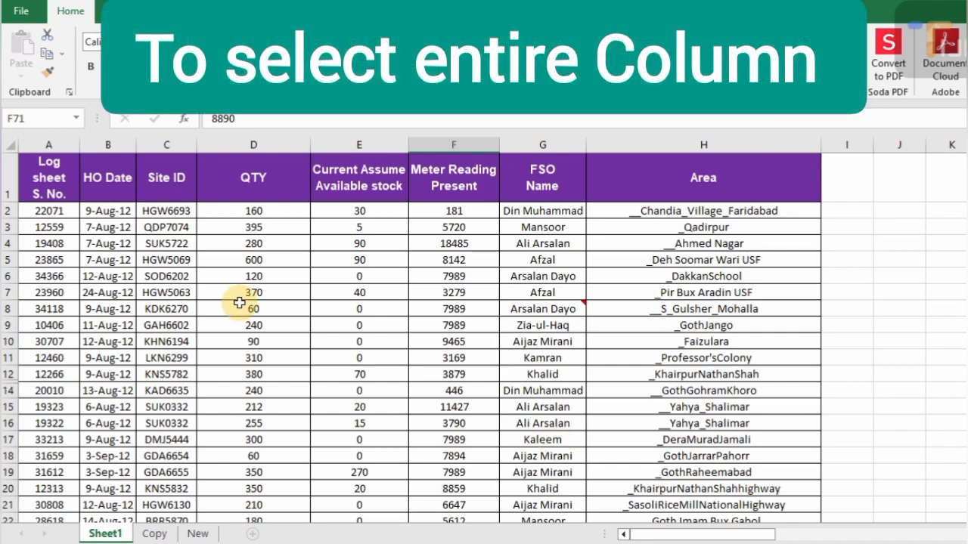
Select the QTY column and row 6, then hide row 6 with Ctrl+9.
click(248, 278)
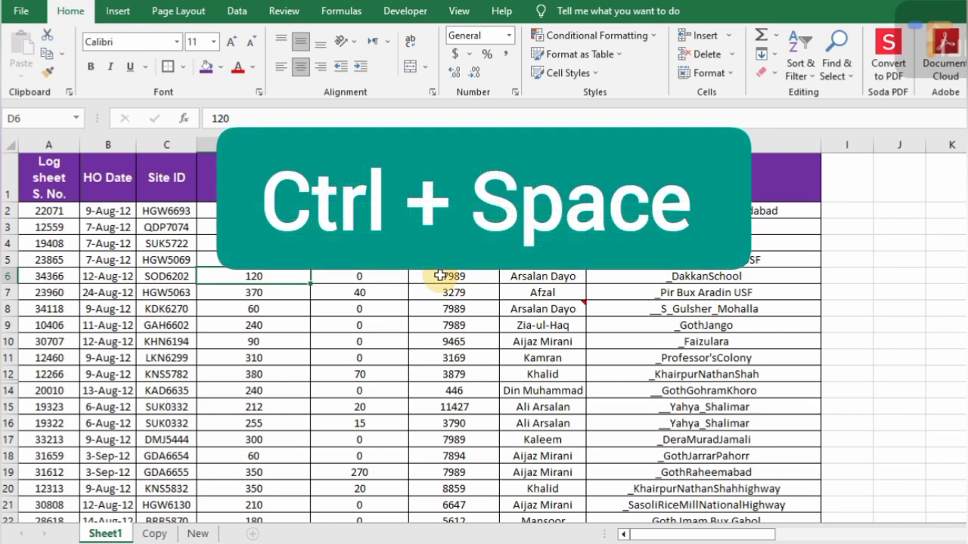
key(ctrl+space)
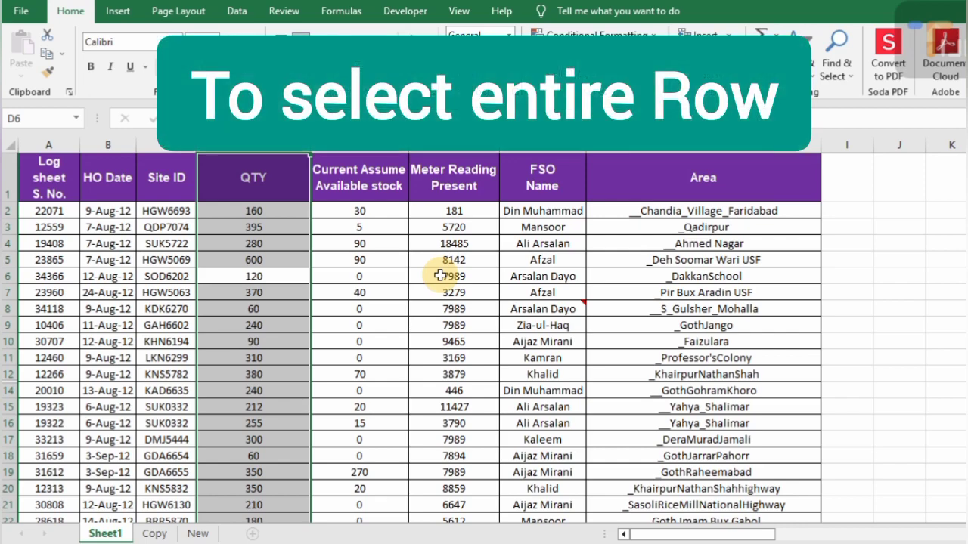
click(397, 276)
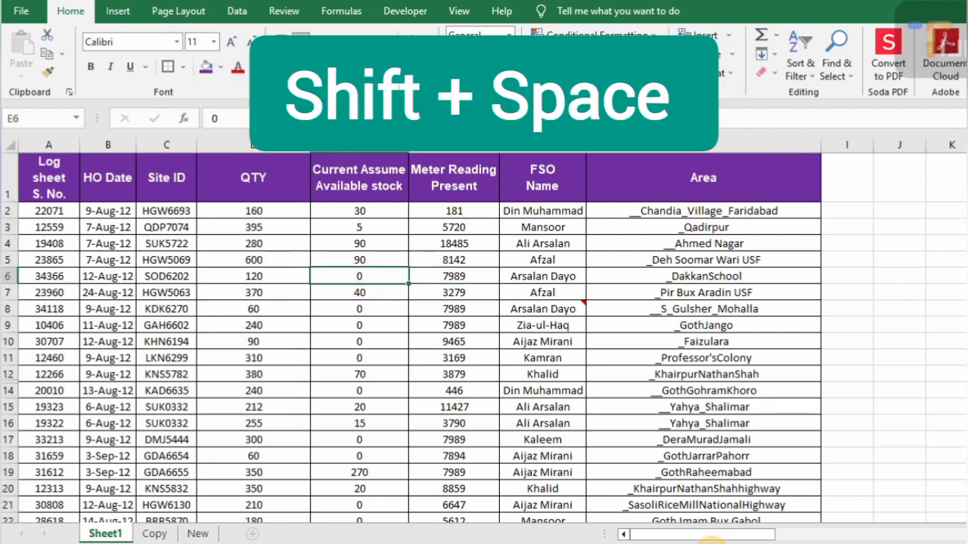
key(shift+space)
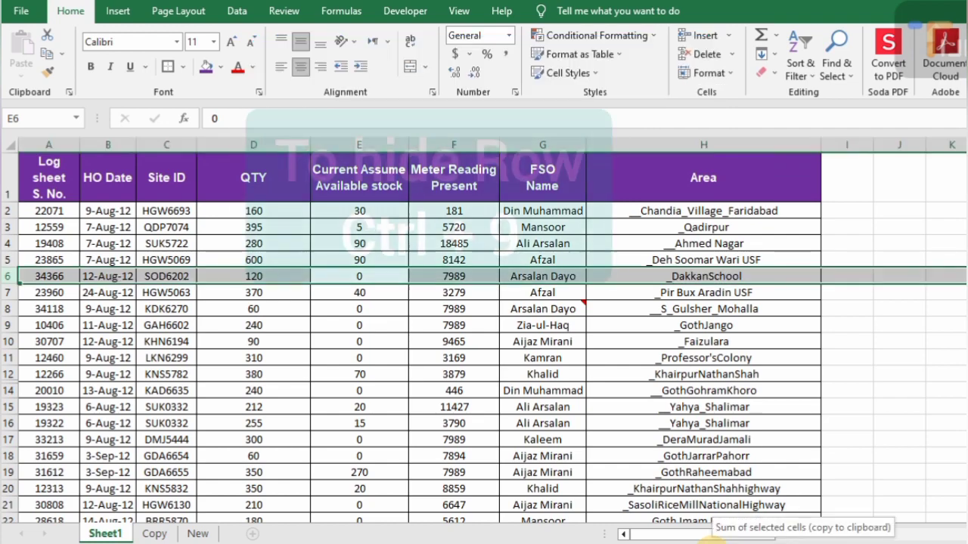
key(ctrl+9)
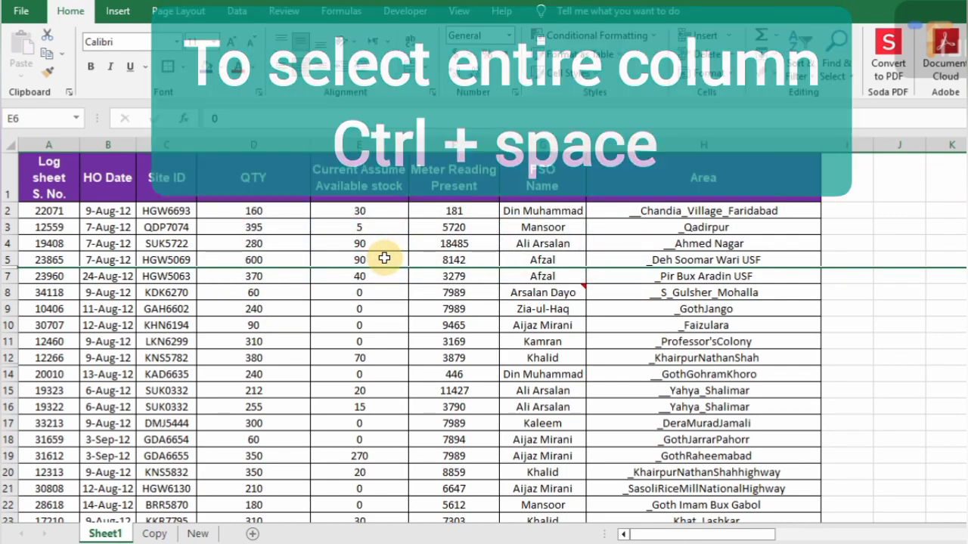
Hide stock column E with Ctrl+0 and unhide row 6.
click(384, 258)
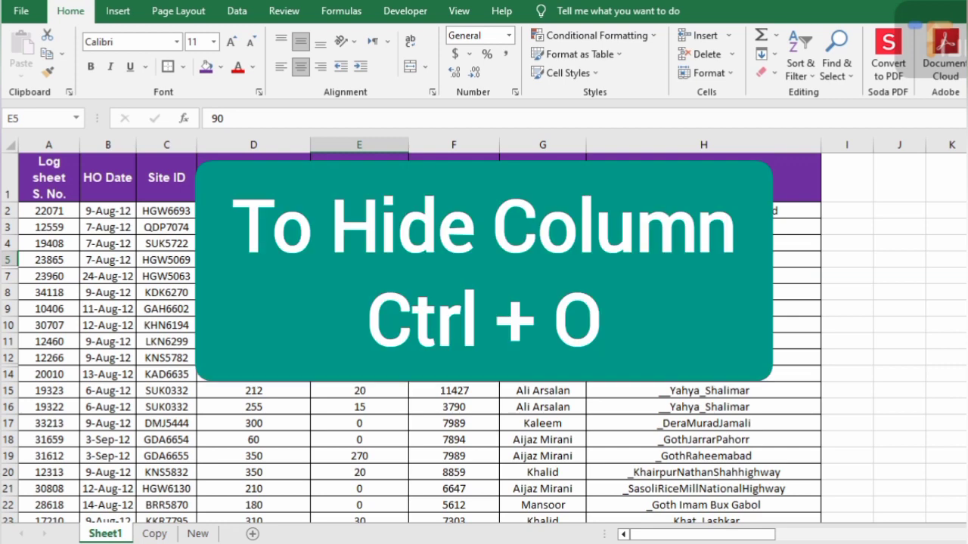
key(ctrl+space)
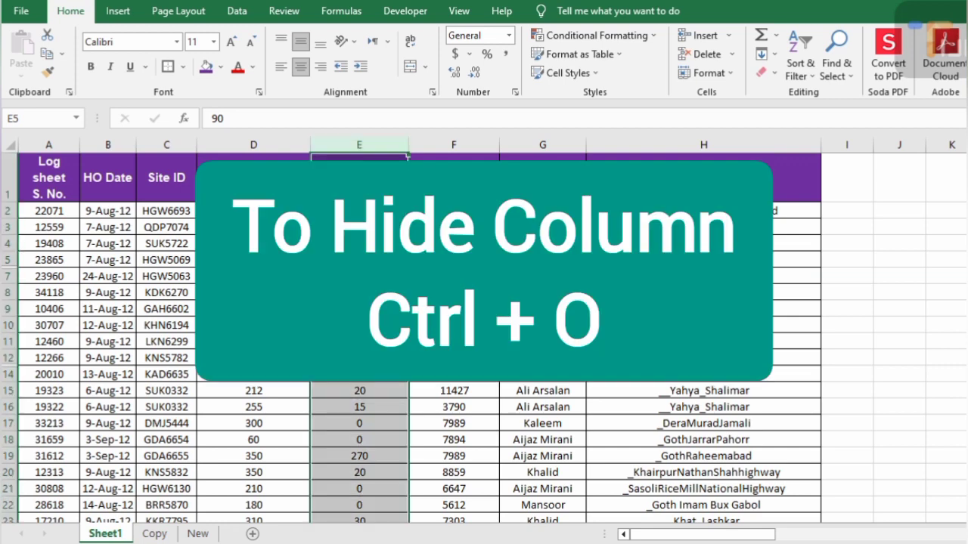
key(ctrl+0)
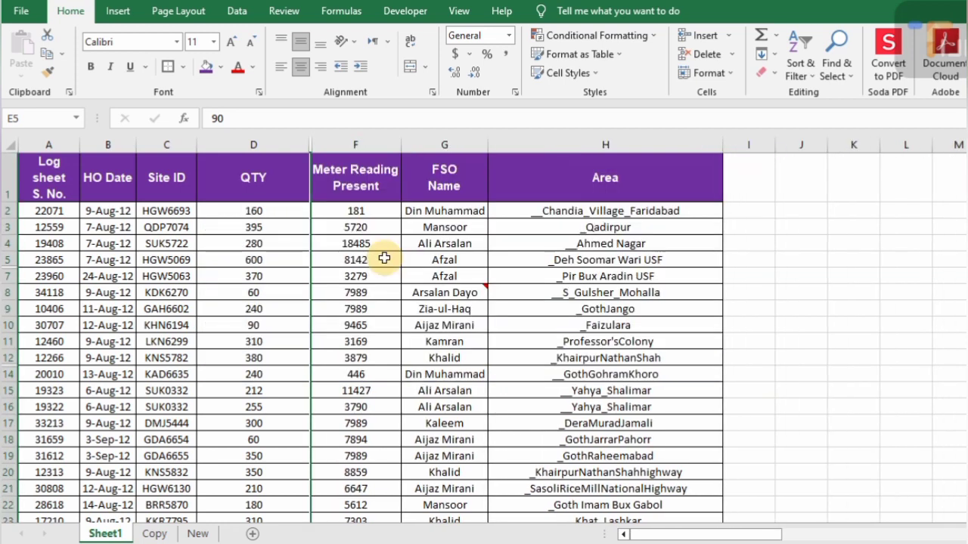
key(ctrl+shift+9)
click(294, 224)
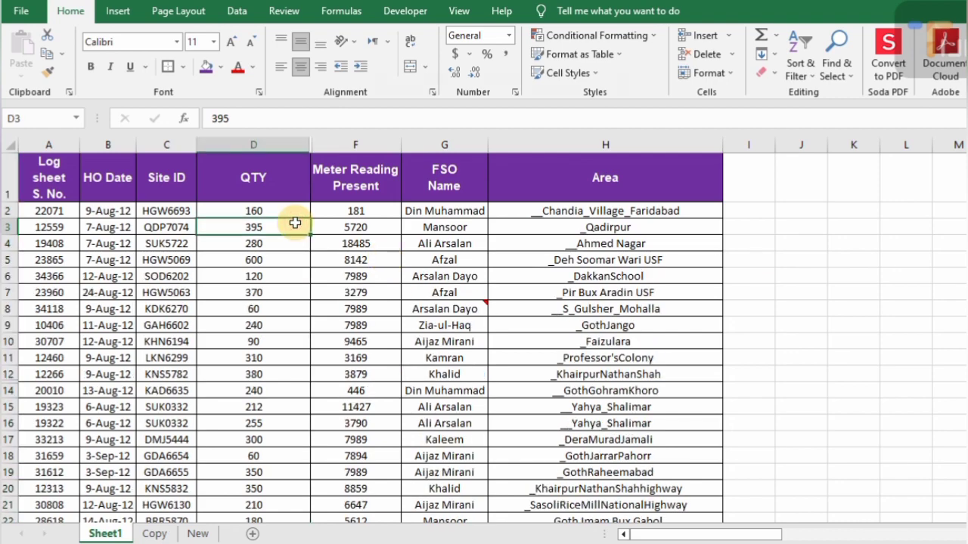
Unhide column E with Ctrl+Shift+0, then check the =E3*D3 formulas in columns E and F.
key(ctrl+shift+0)
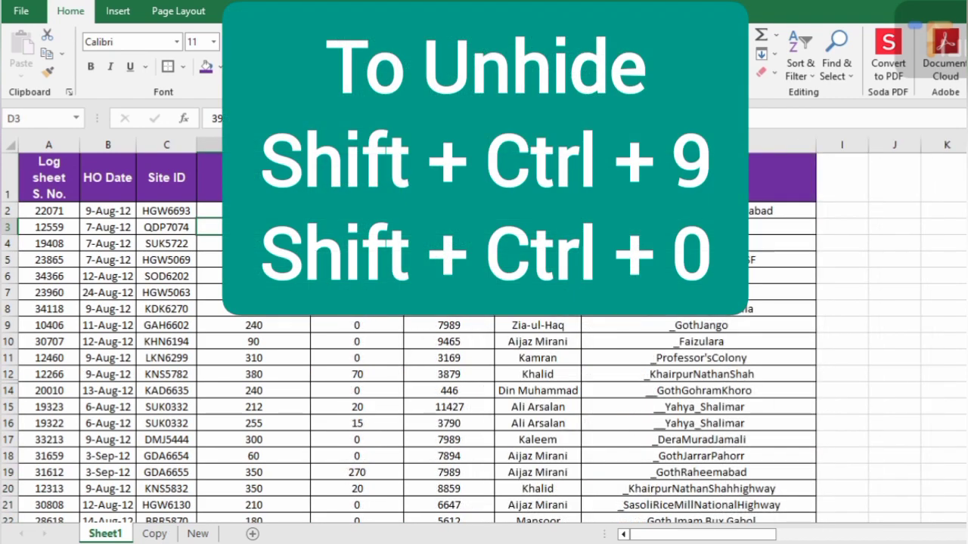
click(356, 276)
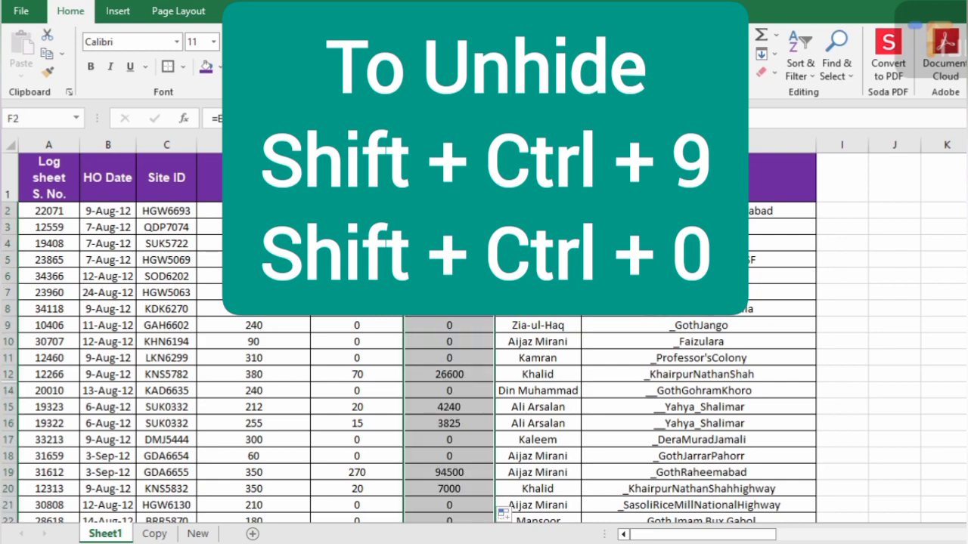
click(449, 227)
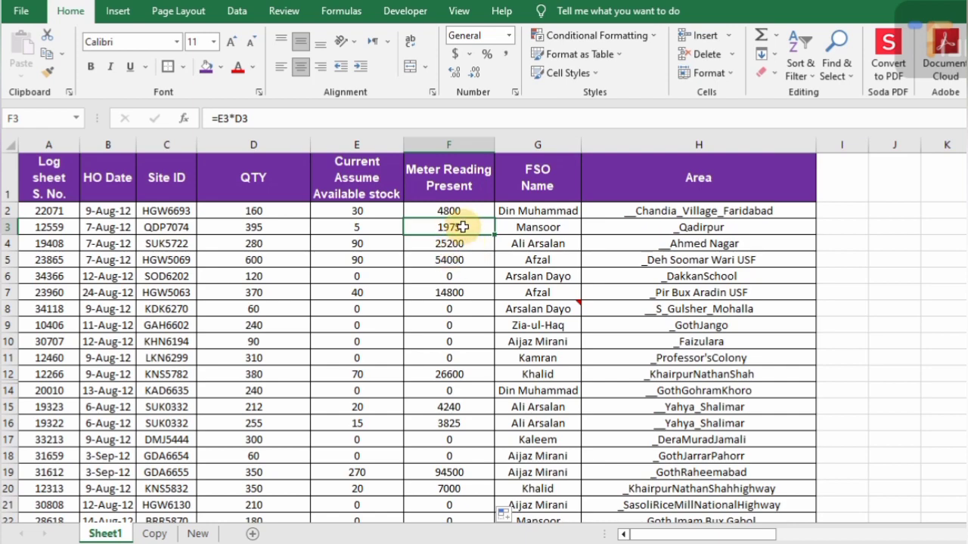
Select Meter Reading Present from F2 to the last row and switch the sheet to show formulas.
click(466, 211)
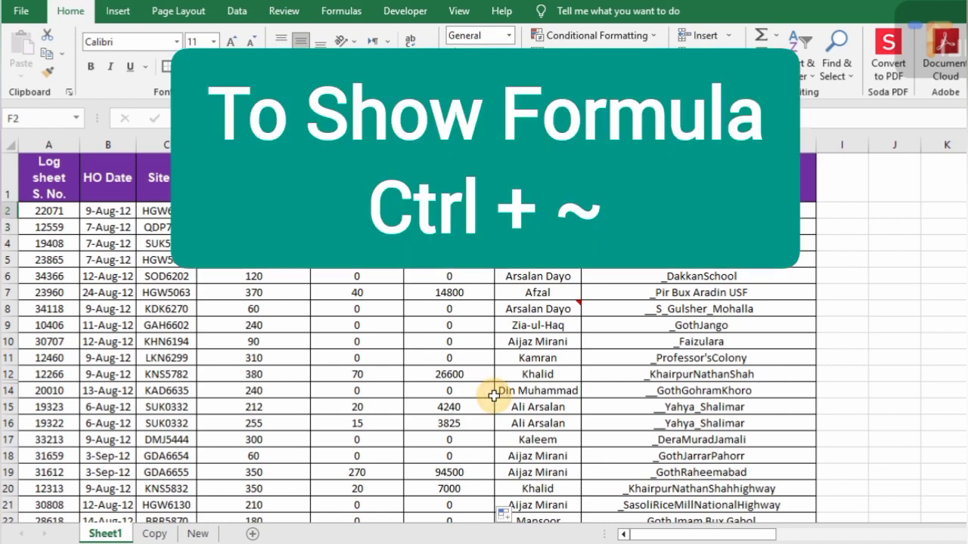
key(ctrl+shift+Down)
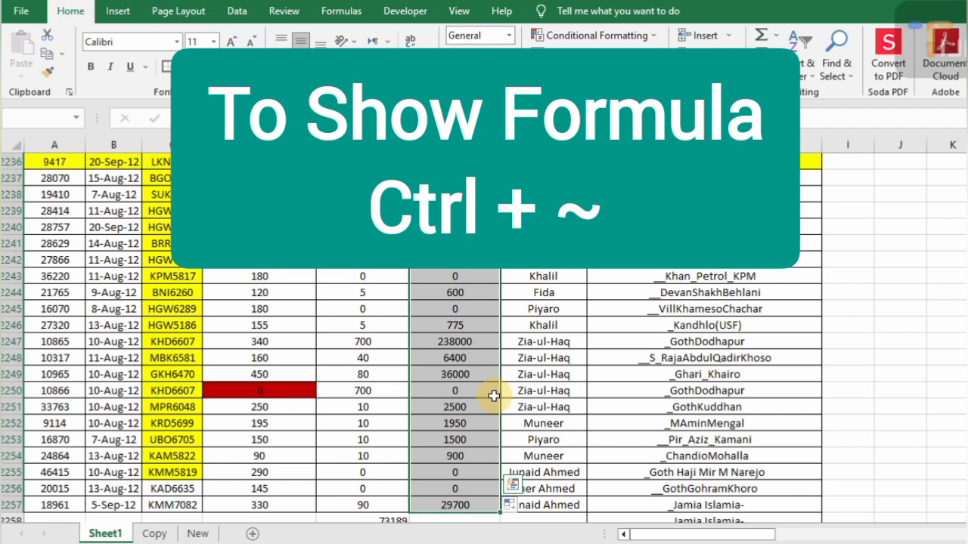
key(ctrl+grave)
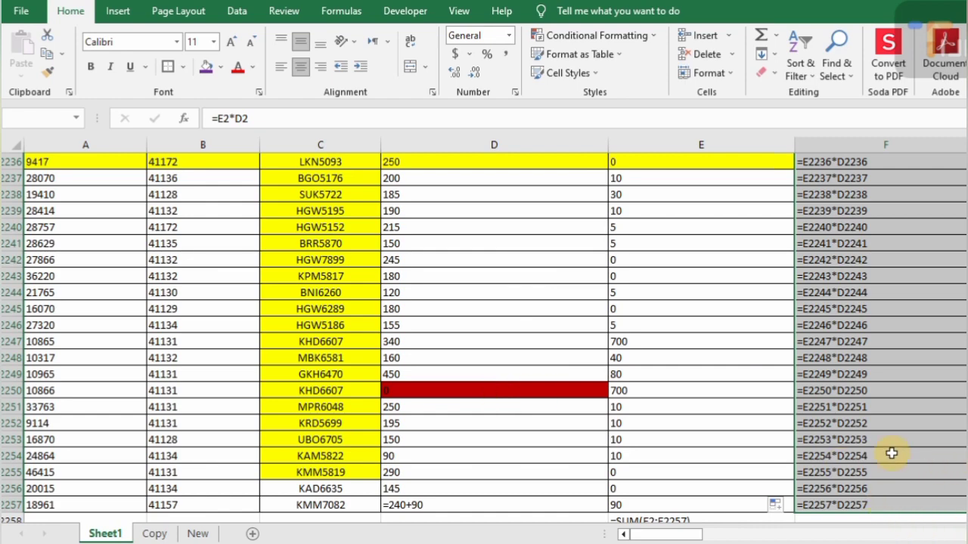
Return to the top of column F and step down through formulas like =E2*D2 and =E3*D3.
scroll(892, 453, up, 1)
scroll(892, 450, up, 15)
scroll(877, 363, up, 20)
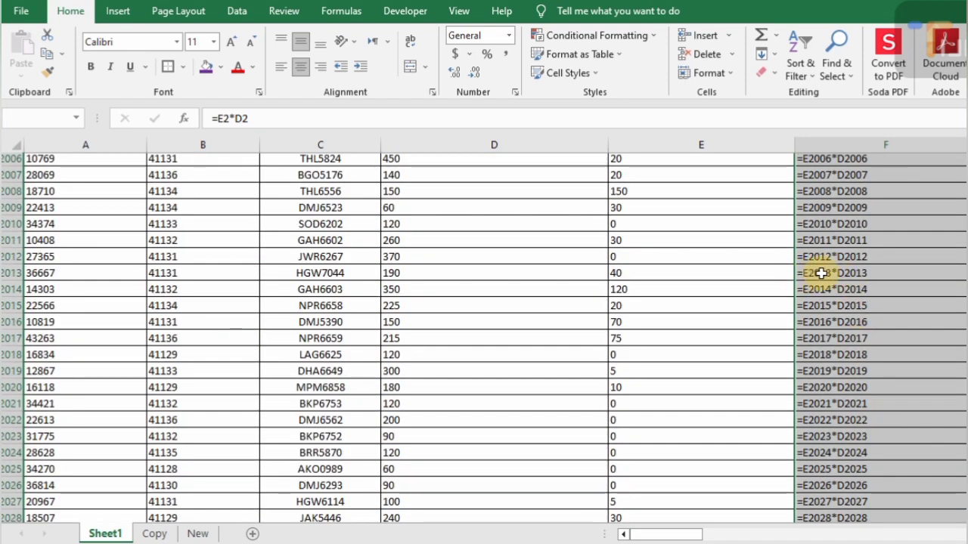
scroll(831, 260, up, 13)
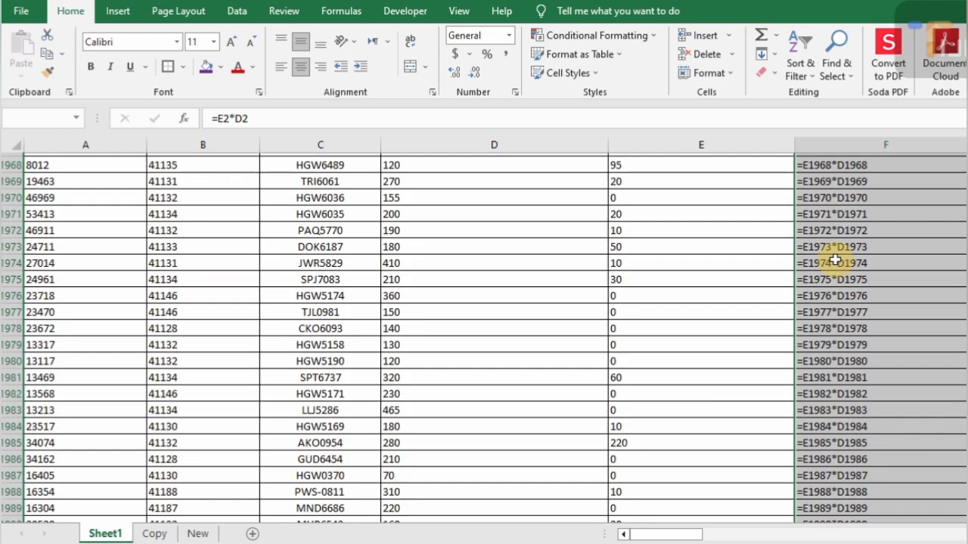
scroll(834, 261, up, 20)
key(ctrl+Up)
key(Down)
key(Down)
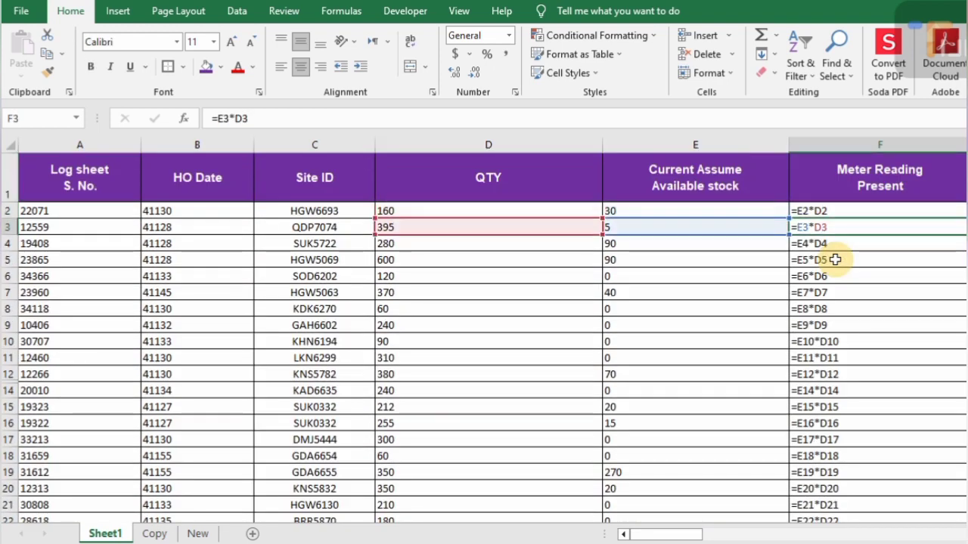
key(Down)
key(Down)
key(Down)
key(Down)
key(Down)
key(Down)
key(Down)
key(Down)
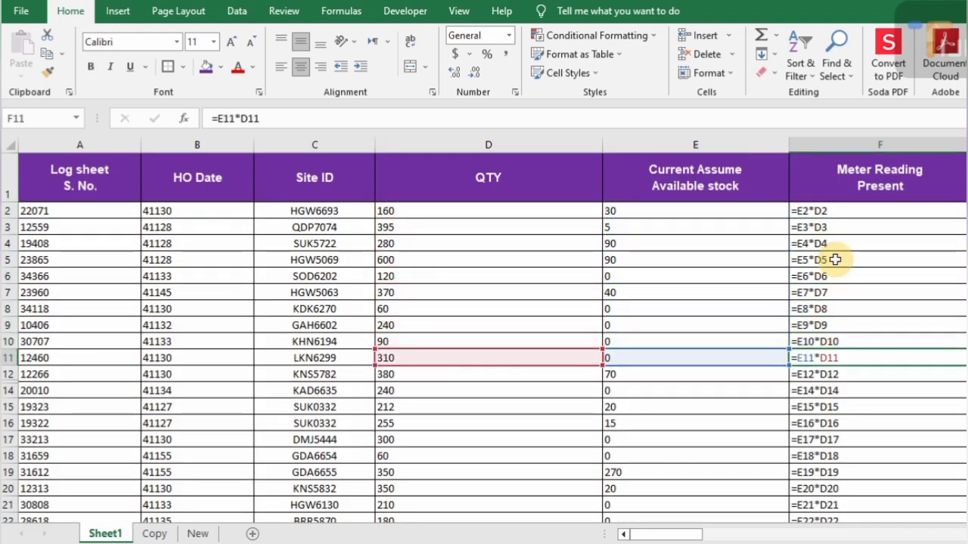
key(Down)
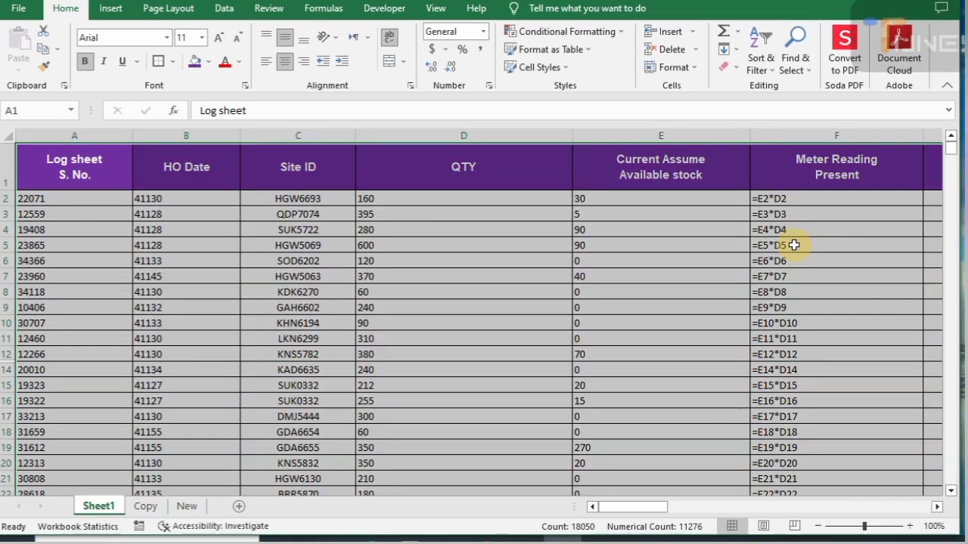
Select all the data, read Count 18050 and Numerical Count 11276, and open Create Table for $A$1:$H$2258.
click(471, 358)
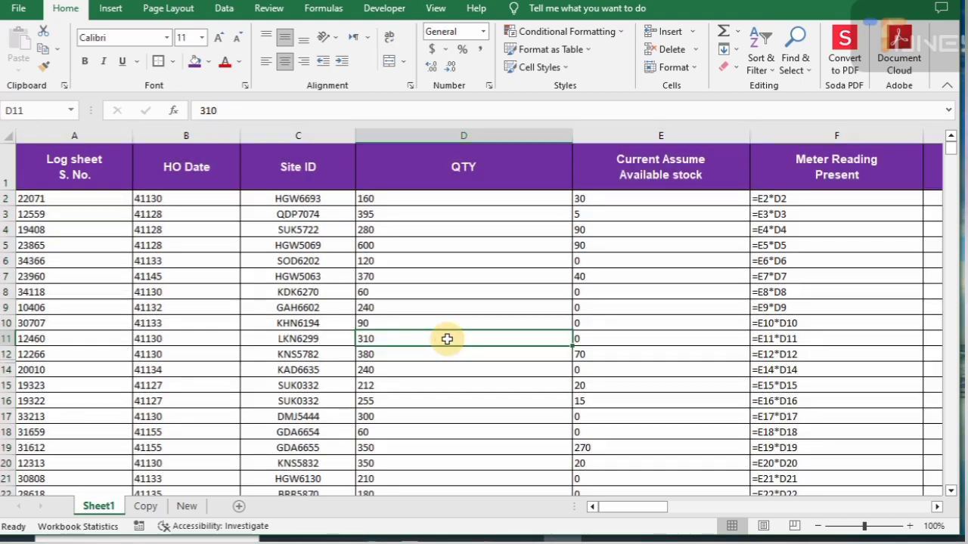
key(ctrl+a)
drag(950, 156, 952, 480)
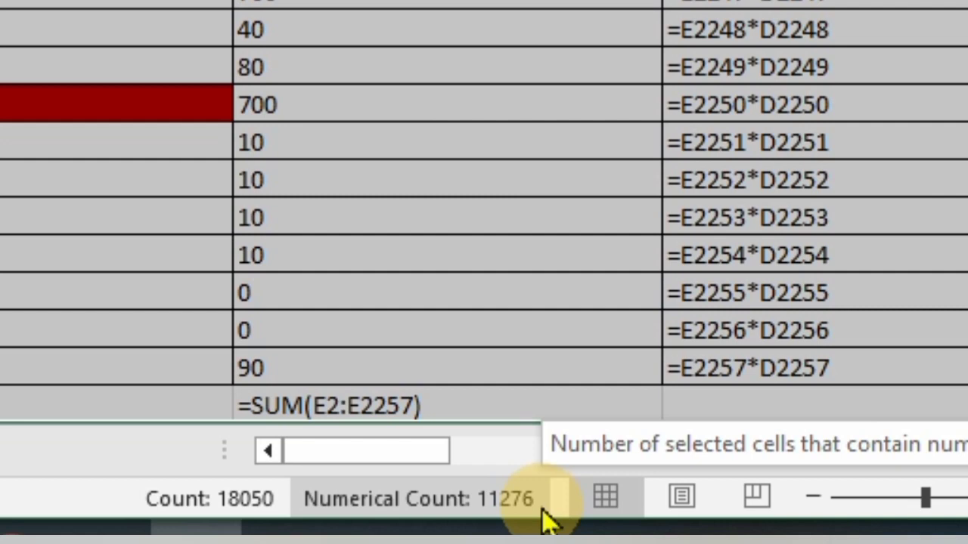
right_click(488, 286)
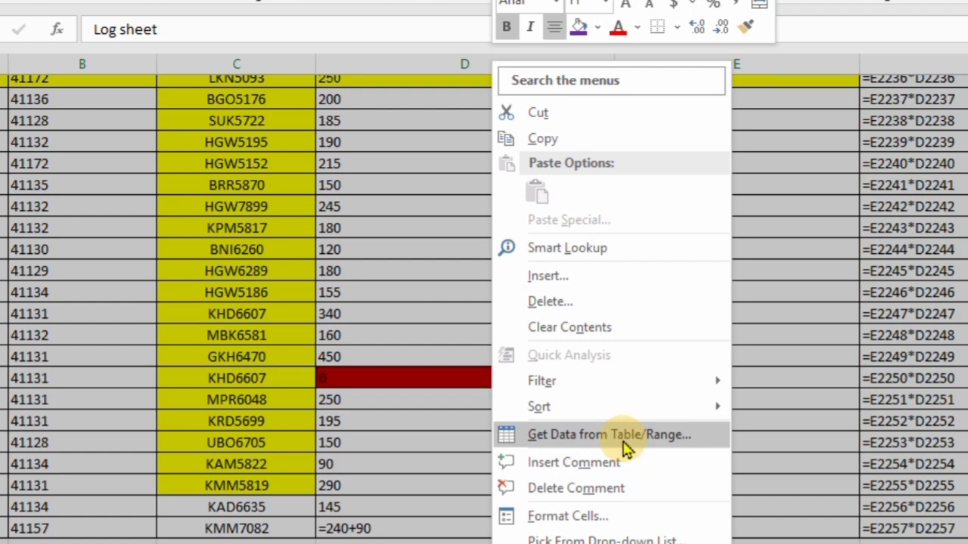
click(625, 444)
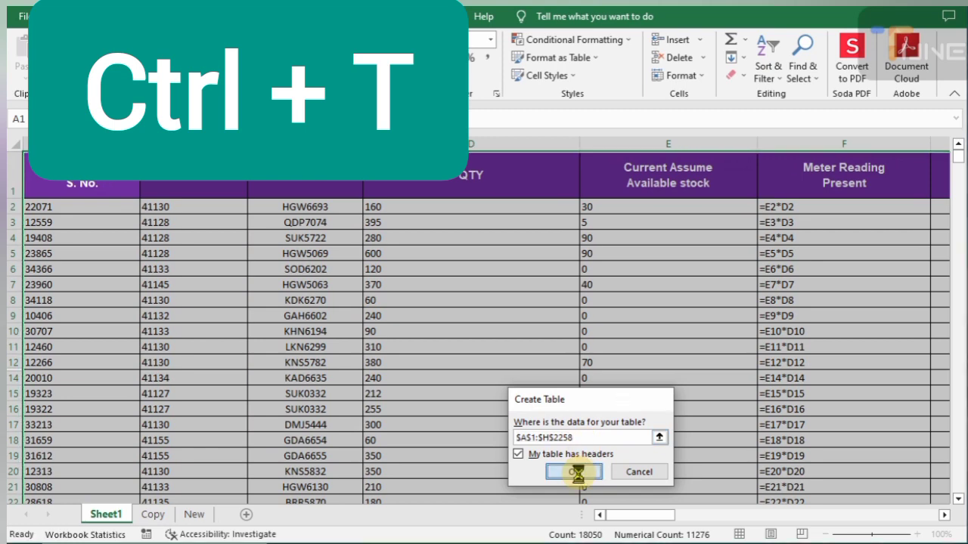
Convert $A$1:$H$2258 into a table with the first row as headers.
click(575, 472)
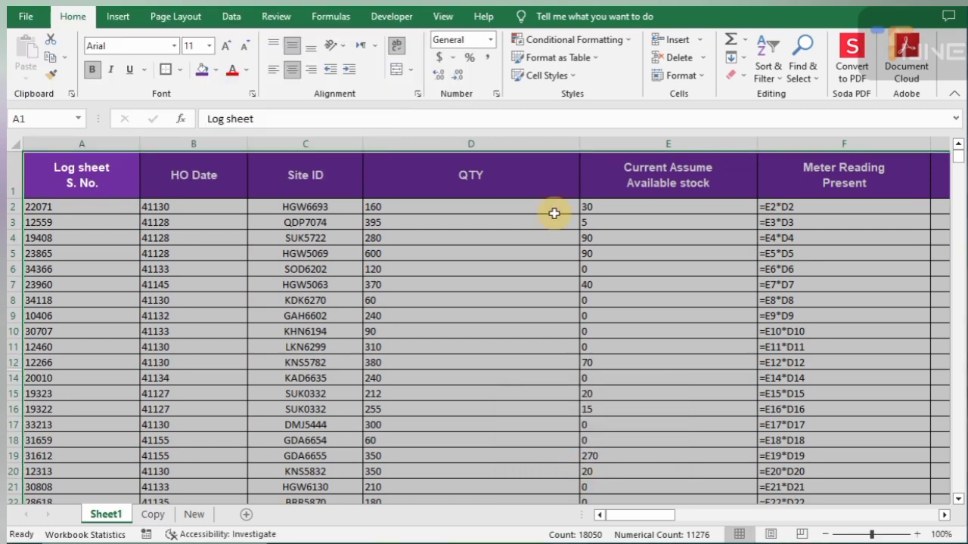
key(ctrl+t)
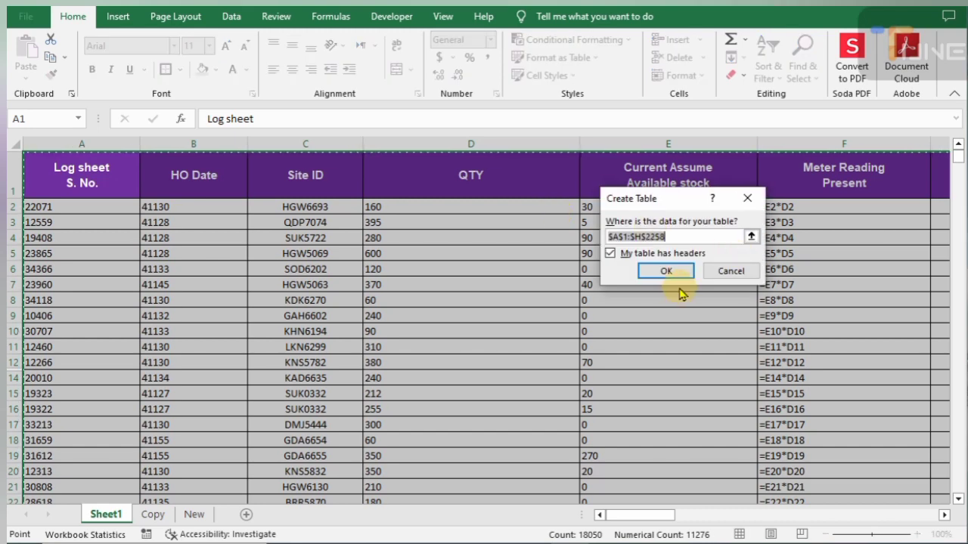
click(611, 254)
click(611, 254)
click(648, 274)
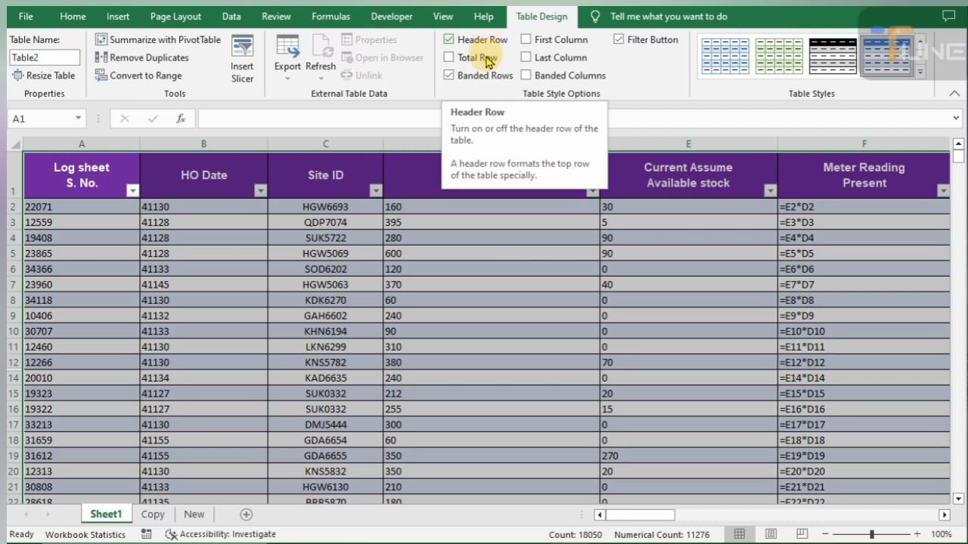
Turn off banded rows and restyle the table in grey with black borders after trying an orange style.
click(449, 78)
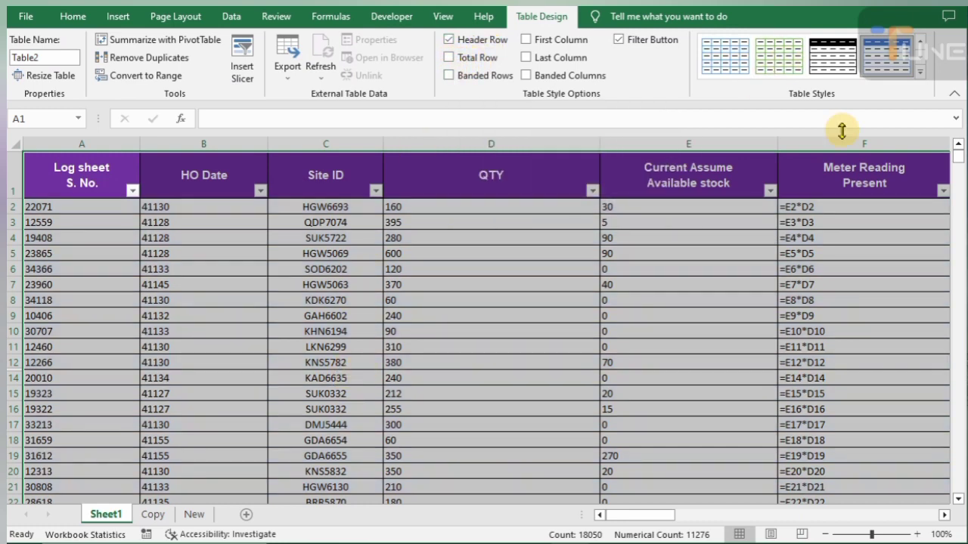
click(919, 72)
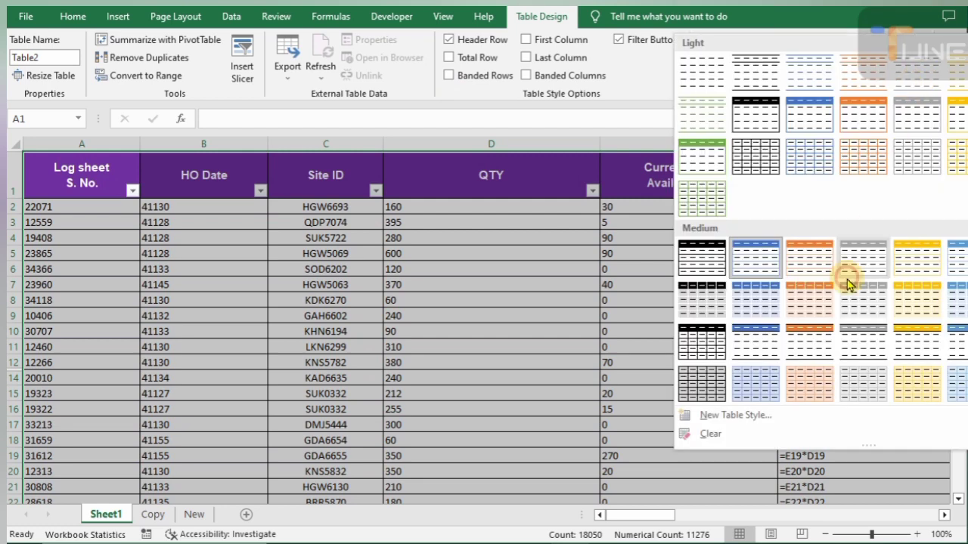
click(809, 312)
click(607, 316)
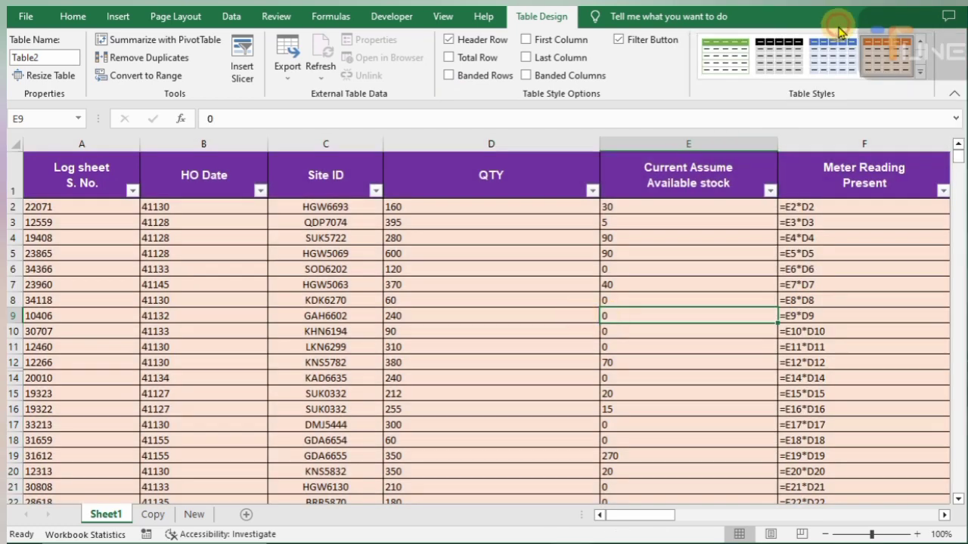
click(784, 64)
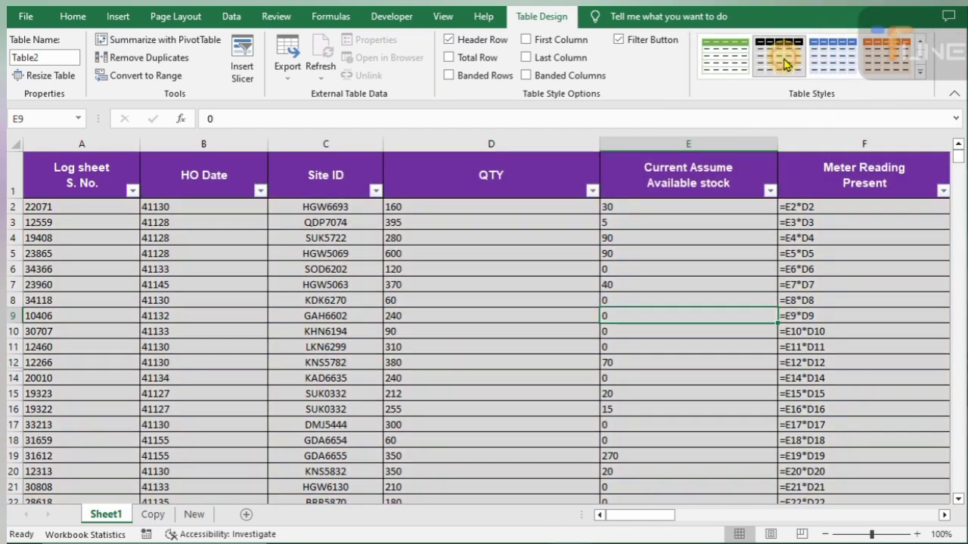
click(919, 72)
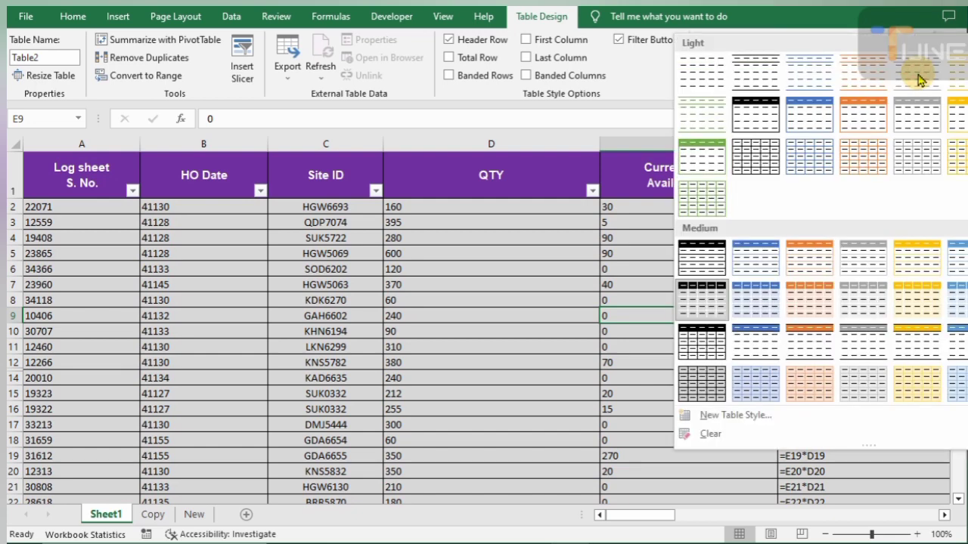
scroll(903, 298, down, 3)
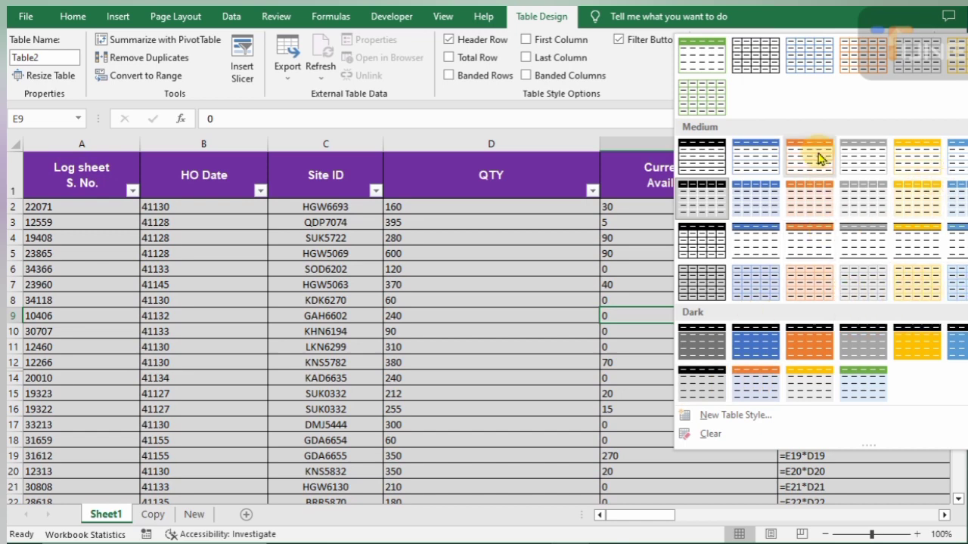
click(845, 16)
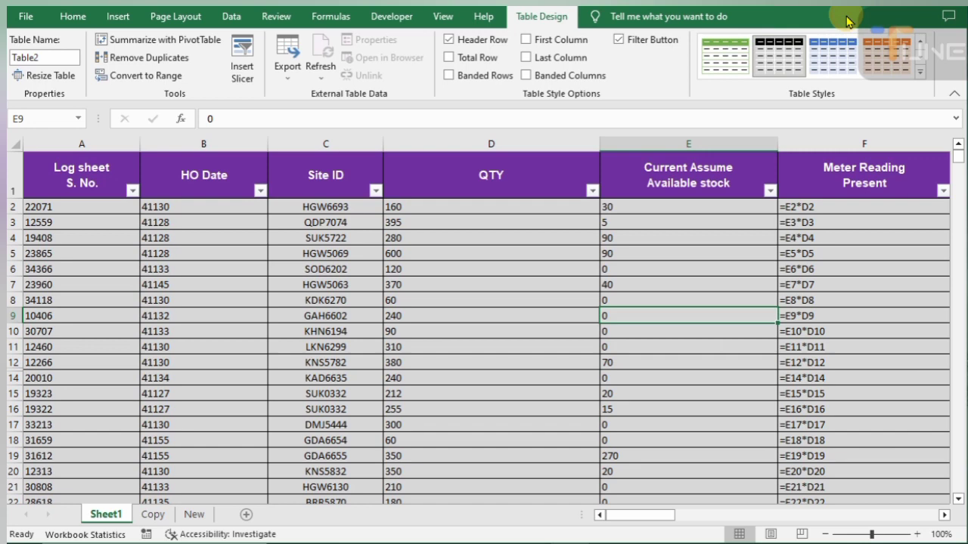
Insert a slicer for the Area field only, leaving Site ID and FSO Name unticked.
click(248, 78)
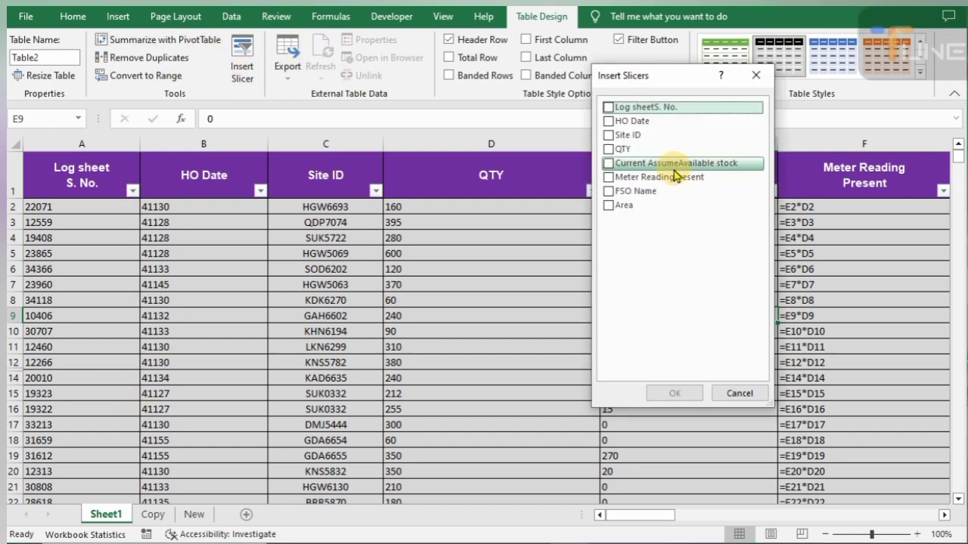
click(612, 138)
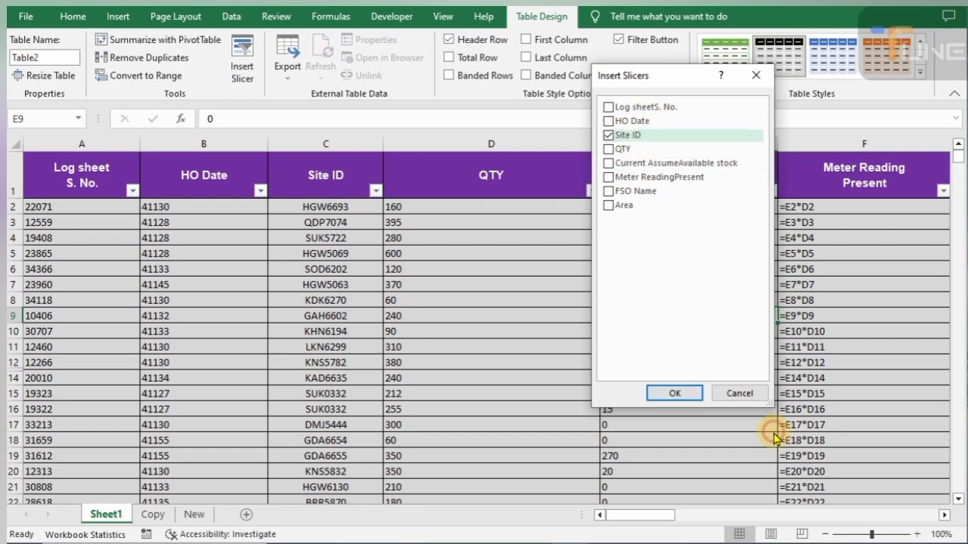
click(610, 137)
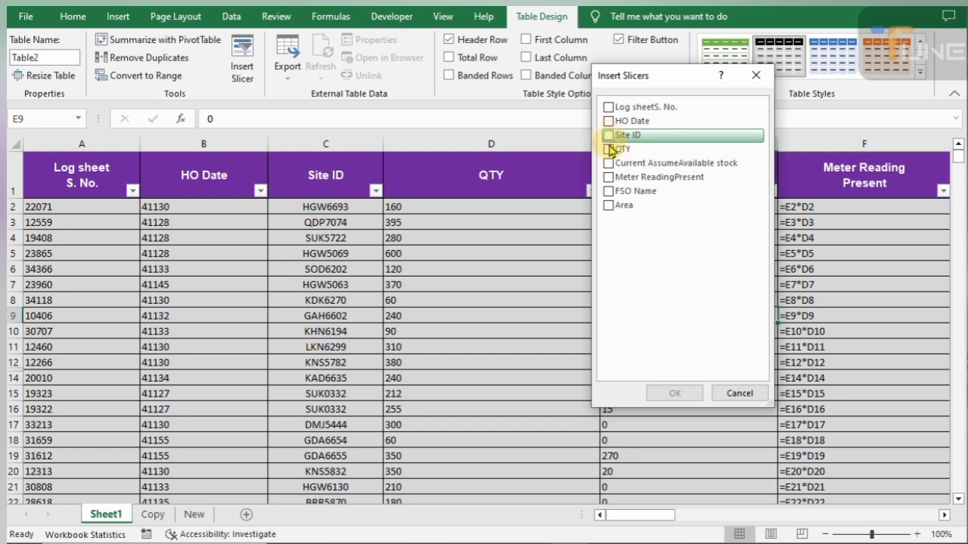
click(610, 192)
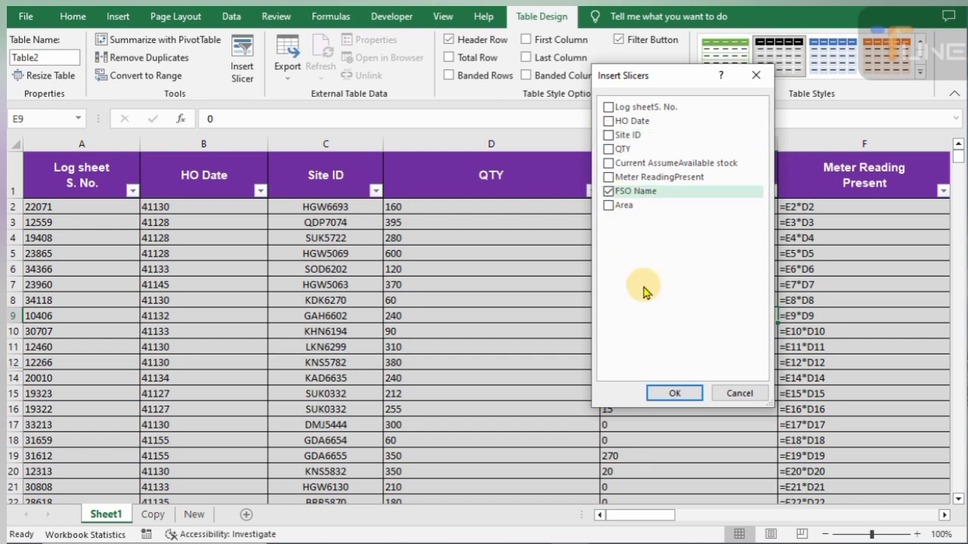
click(609, 206)
click(610, 191)
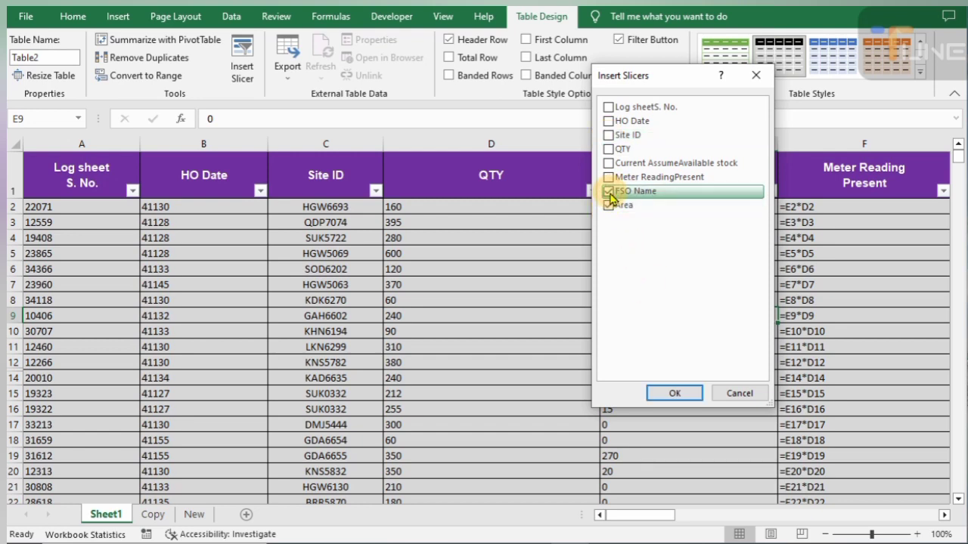
click(668, 396)
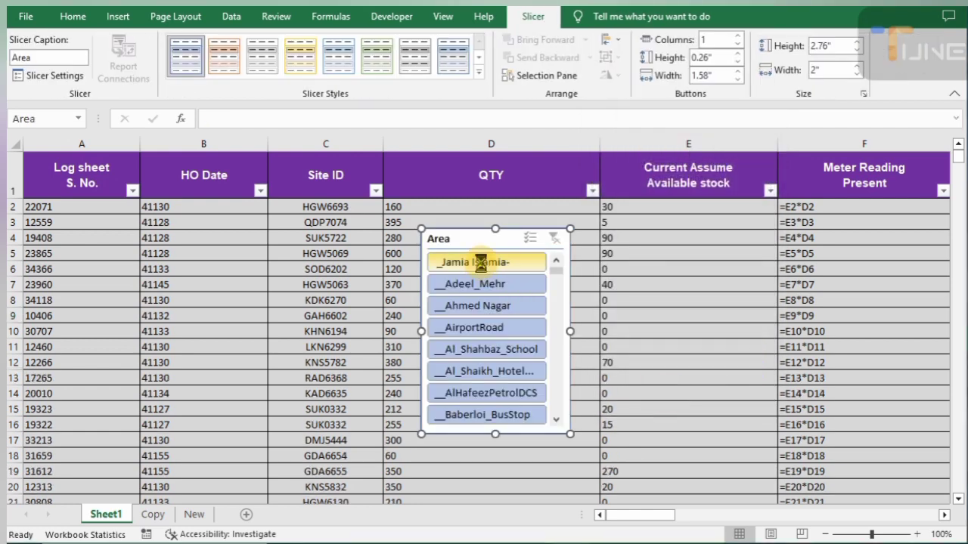
Filter the table through areas from Jamia Islamia to Al_Shaikh hotel using the slicer.
click(481, 266)
click(475, 285)
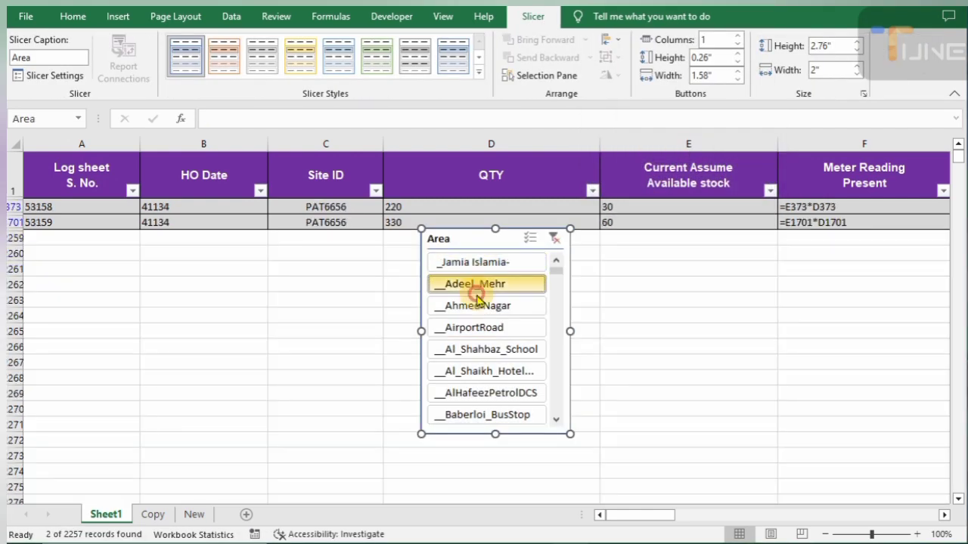
click(477, 307)
click(474, 331)
click(454, 352)
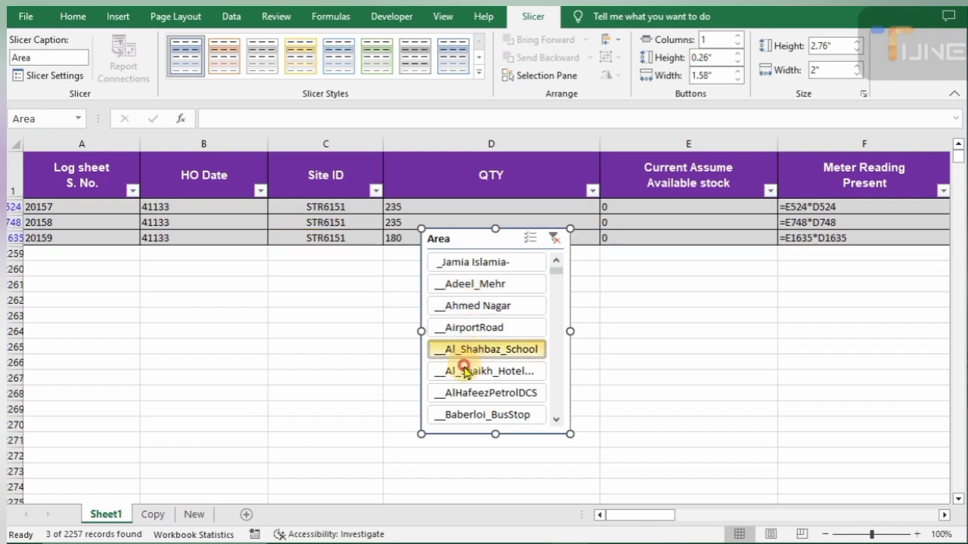
click(465, 374)
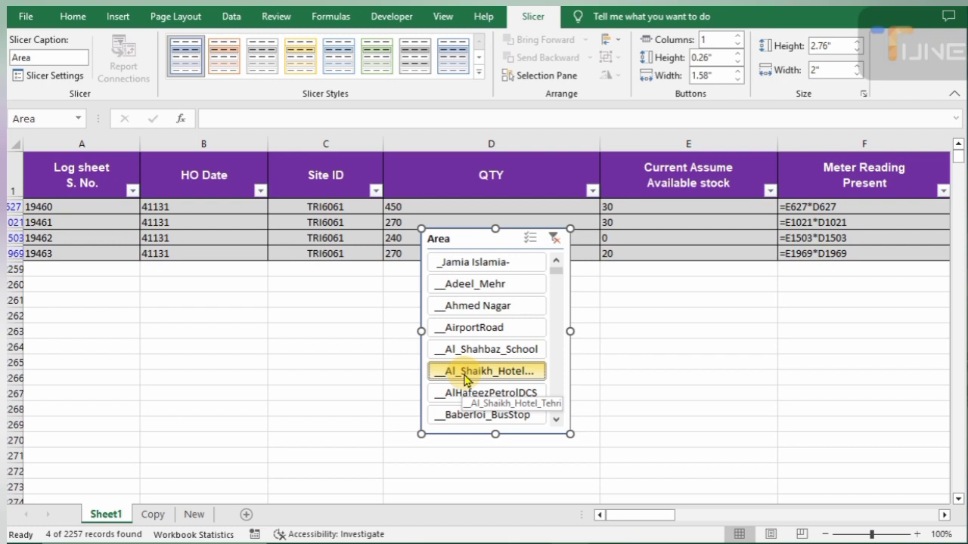
Clear the Area slicer filter and turn on its Multi-Select mode.
click(554, 238)
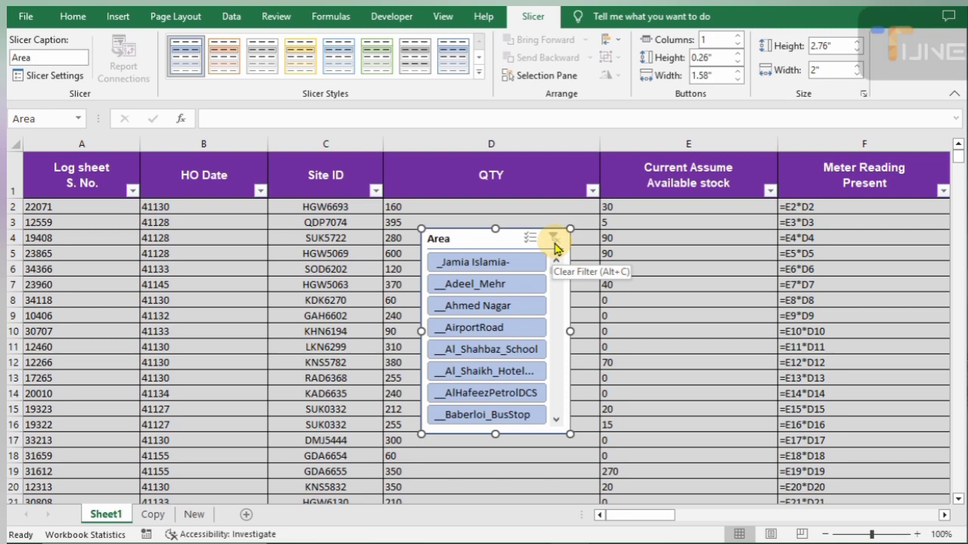
click(434, 219)
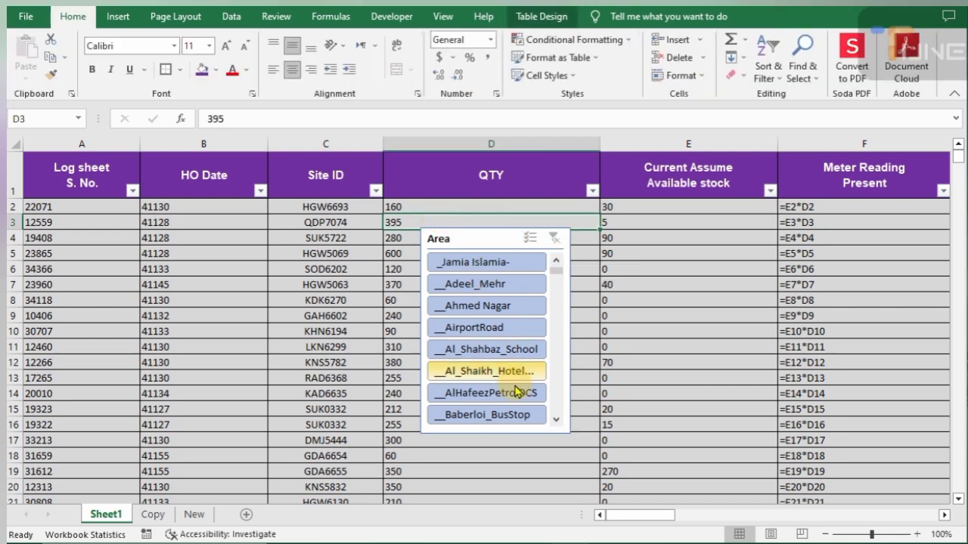
click(557, 240)
click(532, 238)
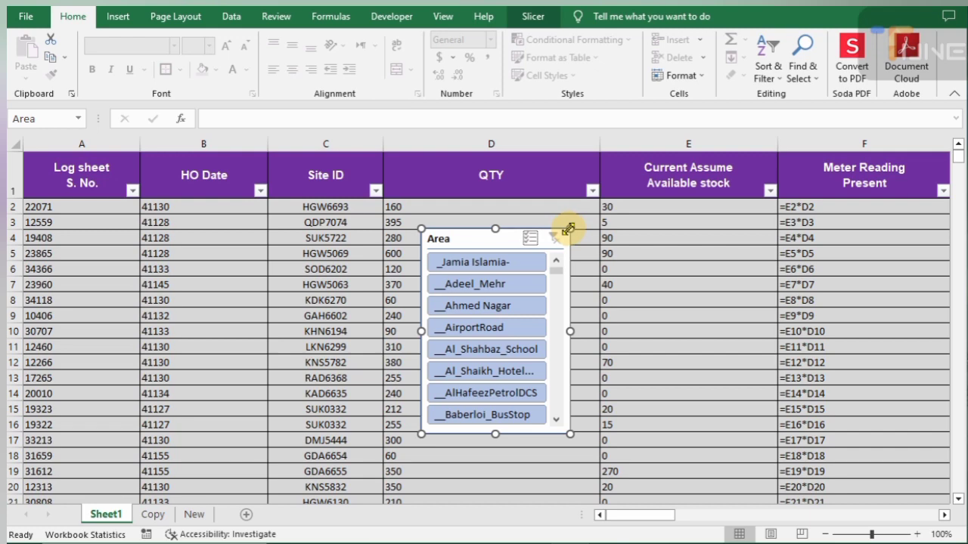
Move the Area slicer up and right, then view Slicer Settings and close them unchanged.
mouse_move(552, 250)
mouse_down()
mouse_move(735, 224)
mouse_move(927, 176)
mouse_up()
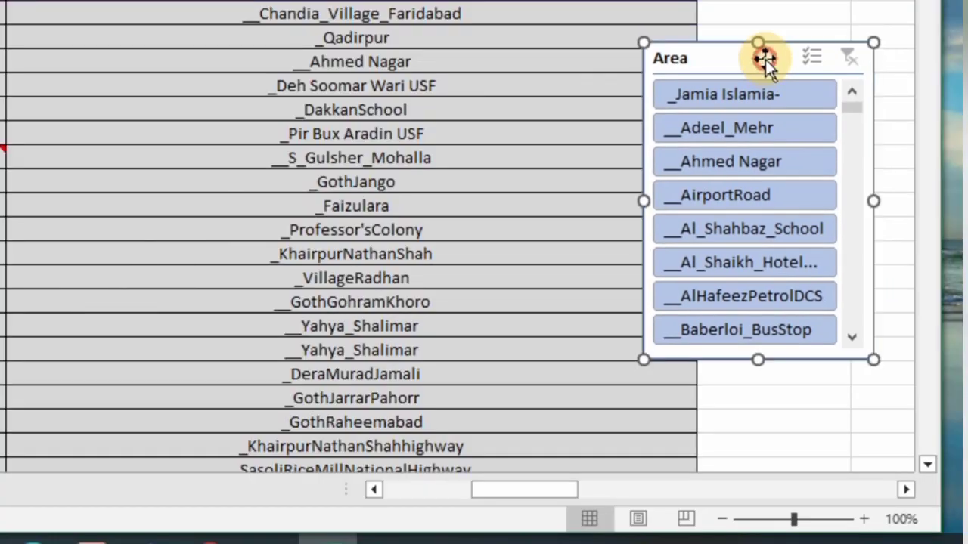
right_click(785, 112)
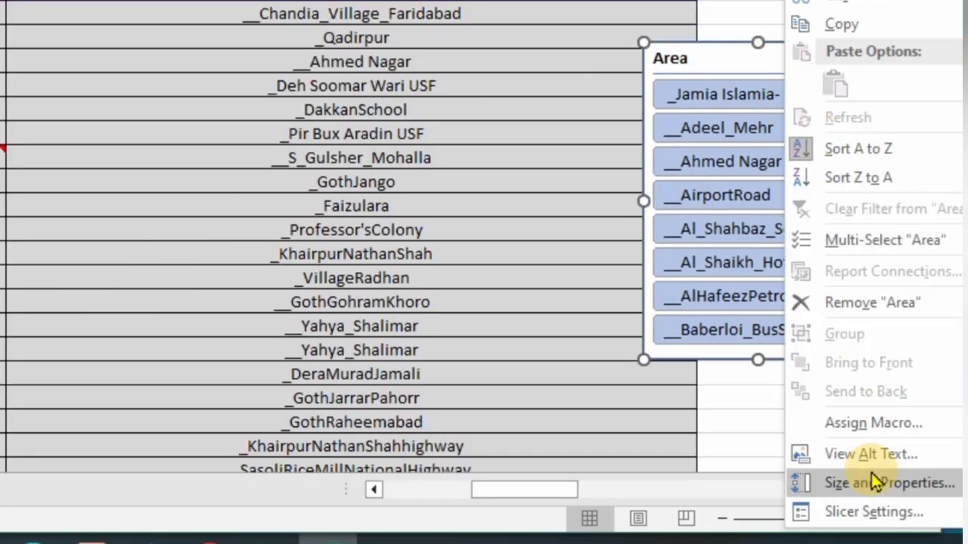
click(874, 512)
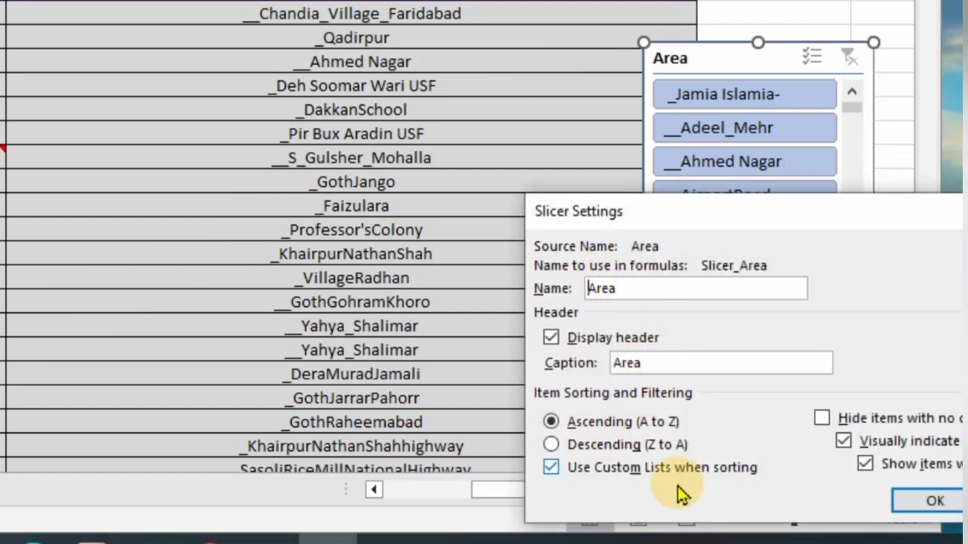
click(935, 500)
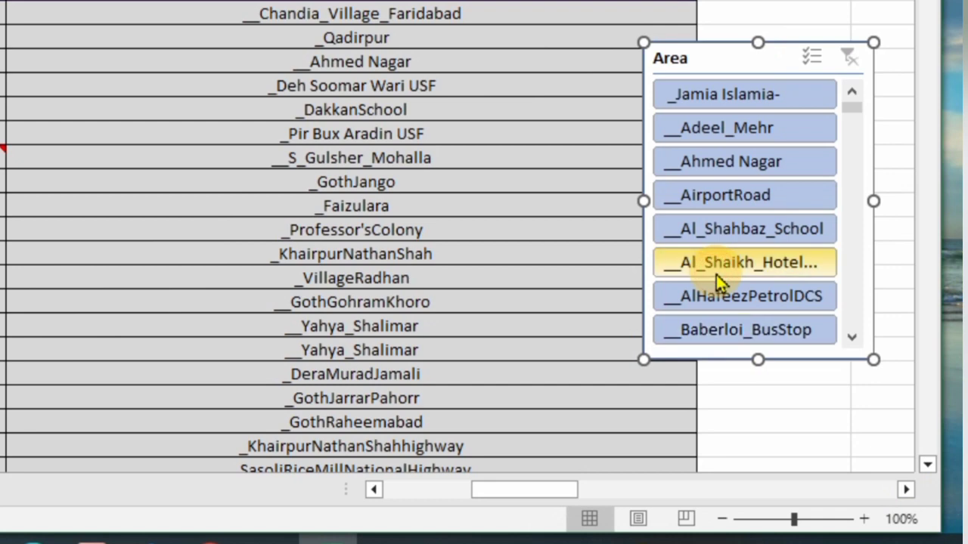
Deselect the slicer and select the Pir Bux Aradin USF and Chandia_Village_Faridabad cells.
click(425, 178)
click(330, 135)
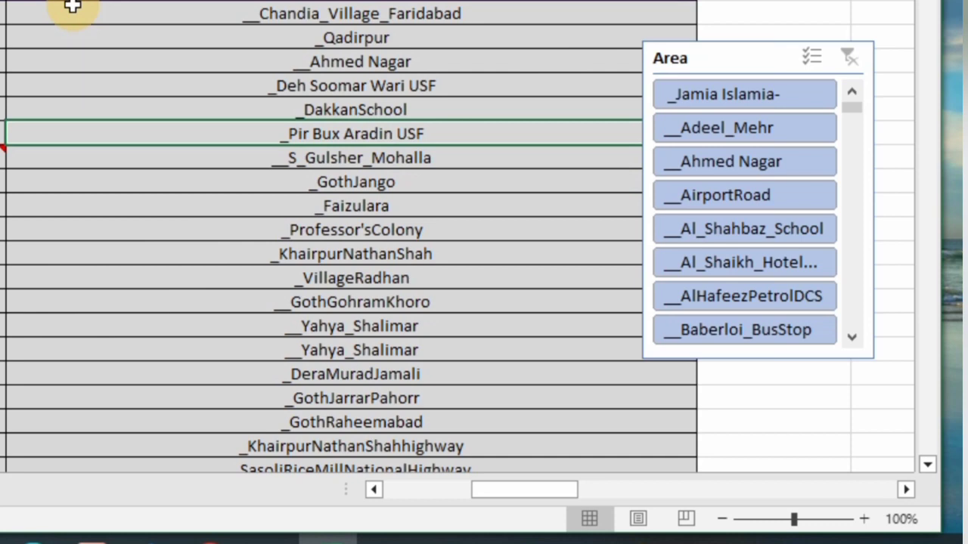
click(72, 7)
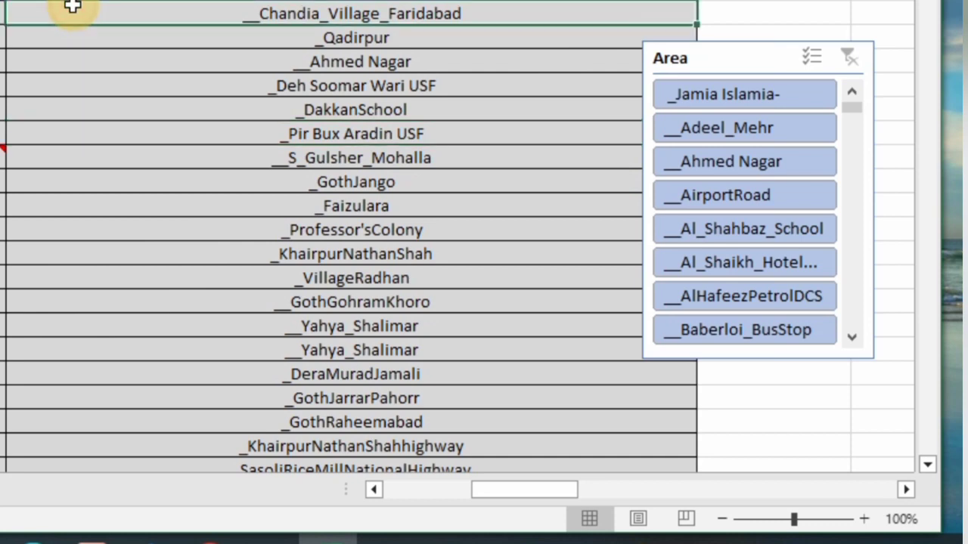